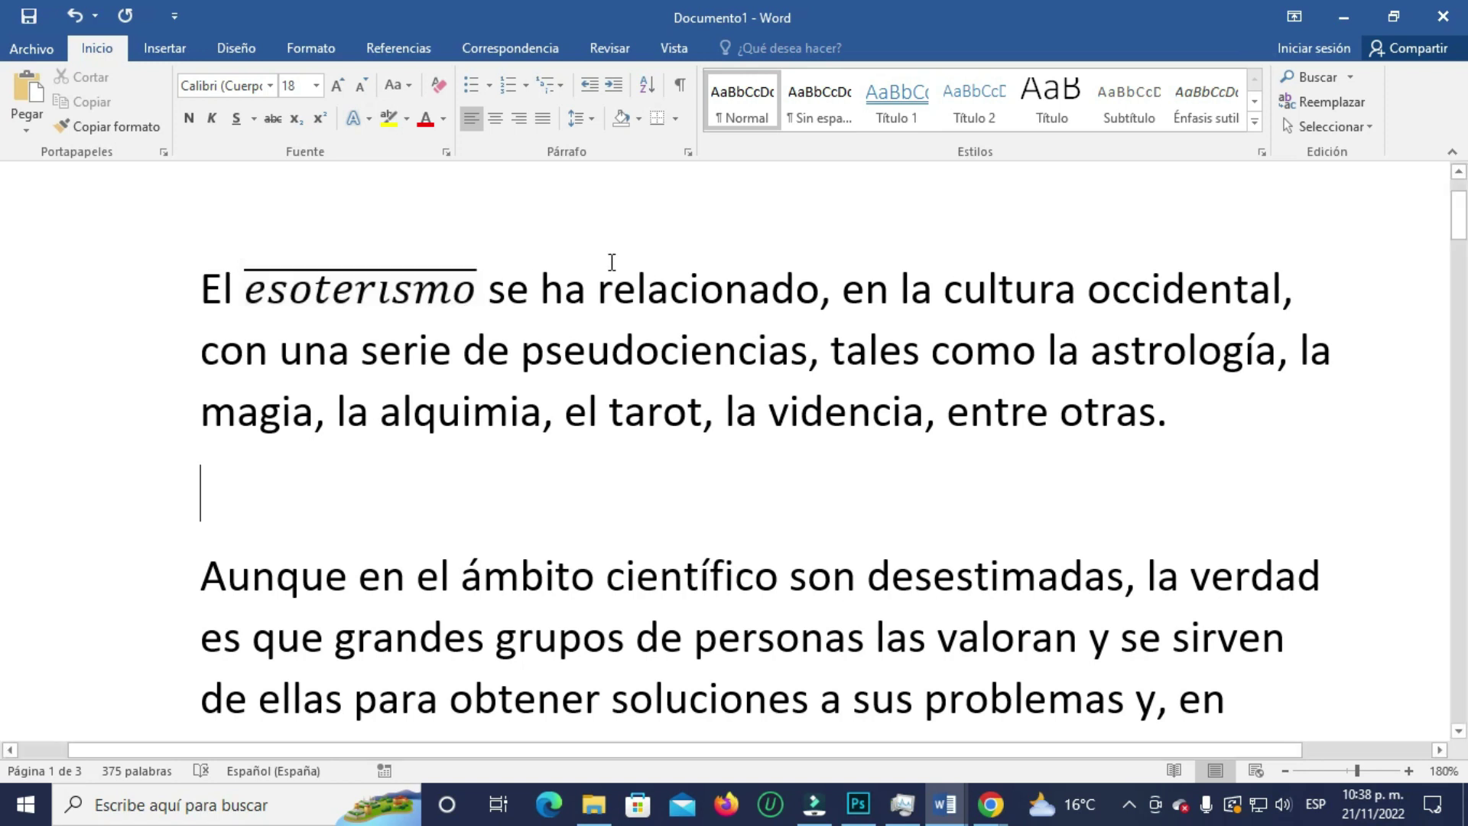
- Undo the overbar equation so 'esoterismo' is plain text again
key(ctrl+z)
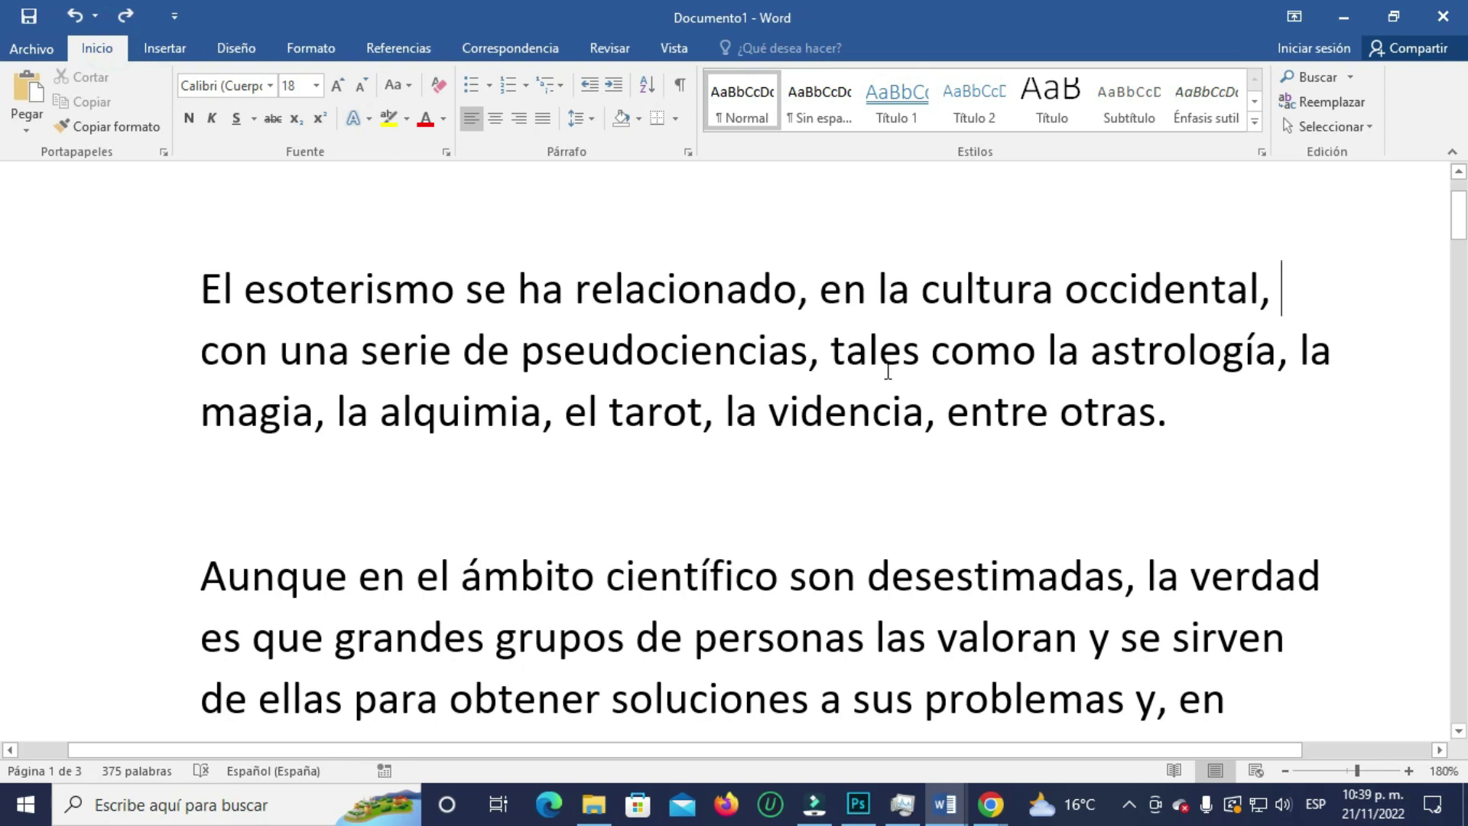
- Draw a straight line above 'esoterismo' and give it the 'Línea moderada - Oscuro 1' style
click(167, 51)
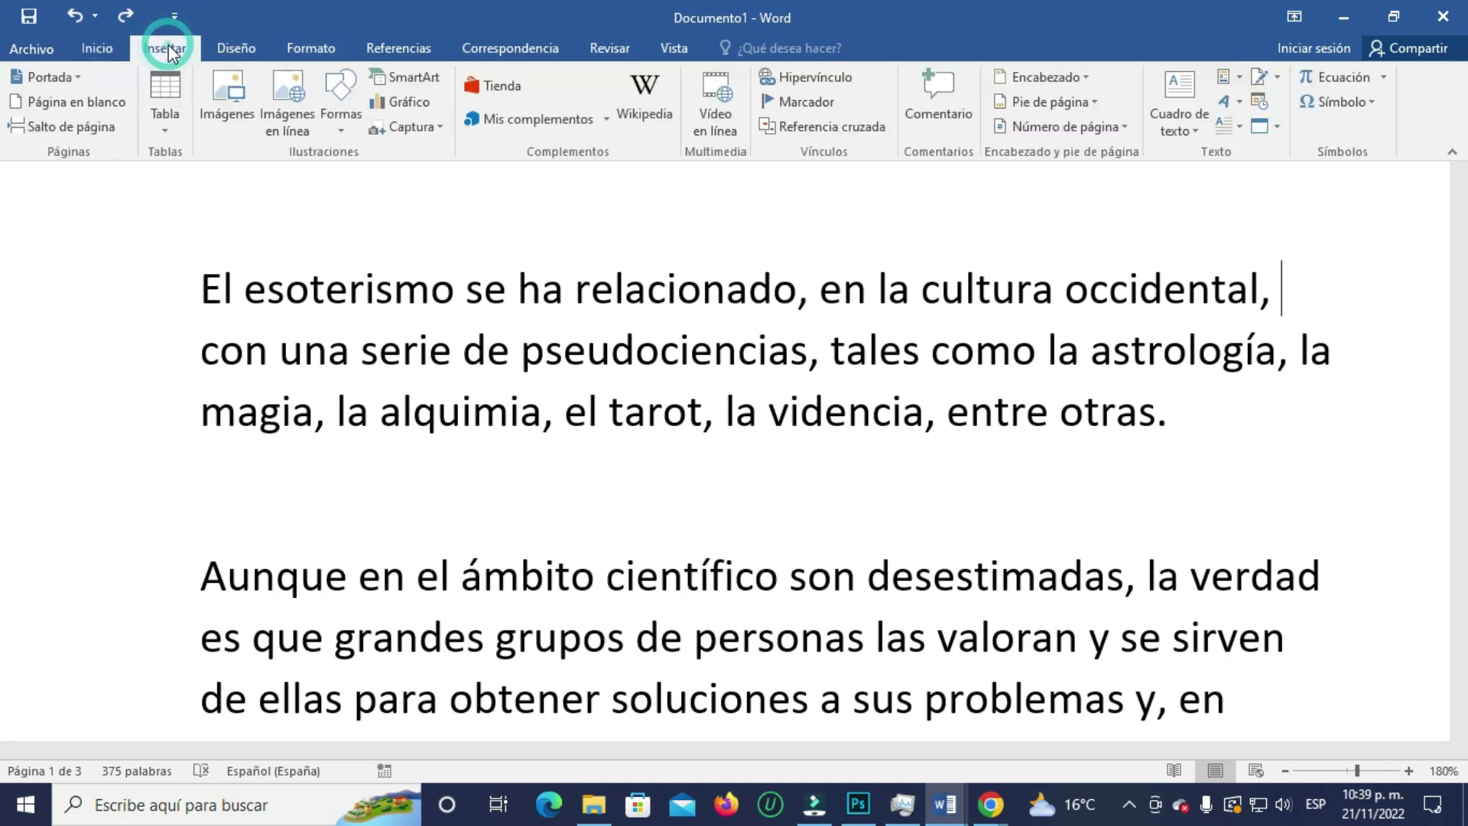
click(342, 126)
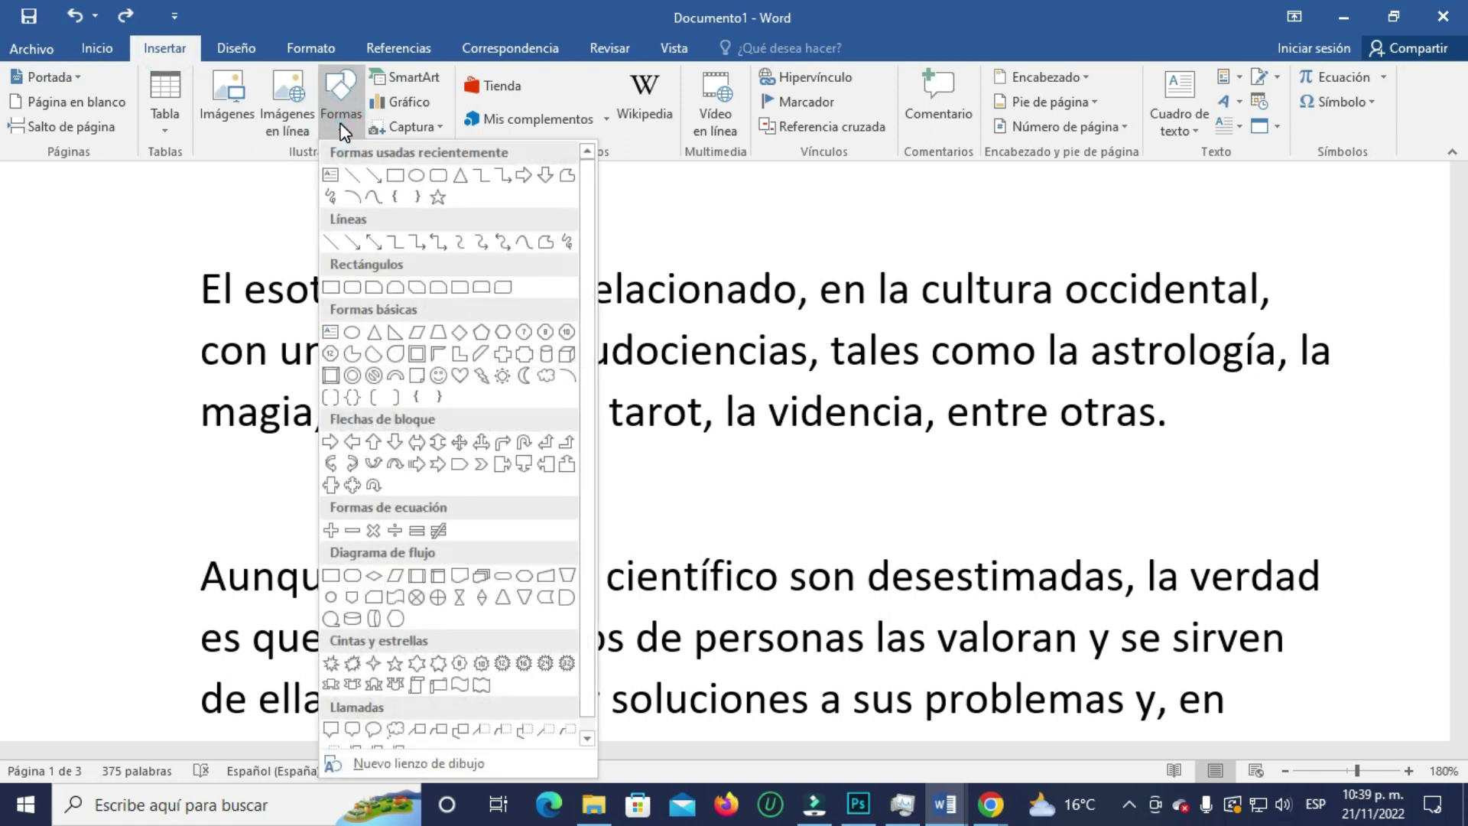
click(351, 183)
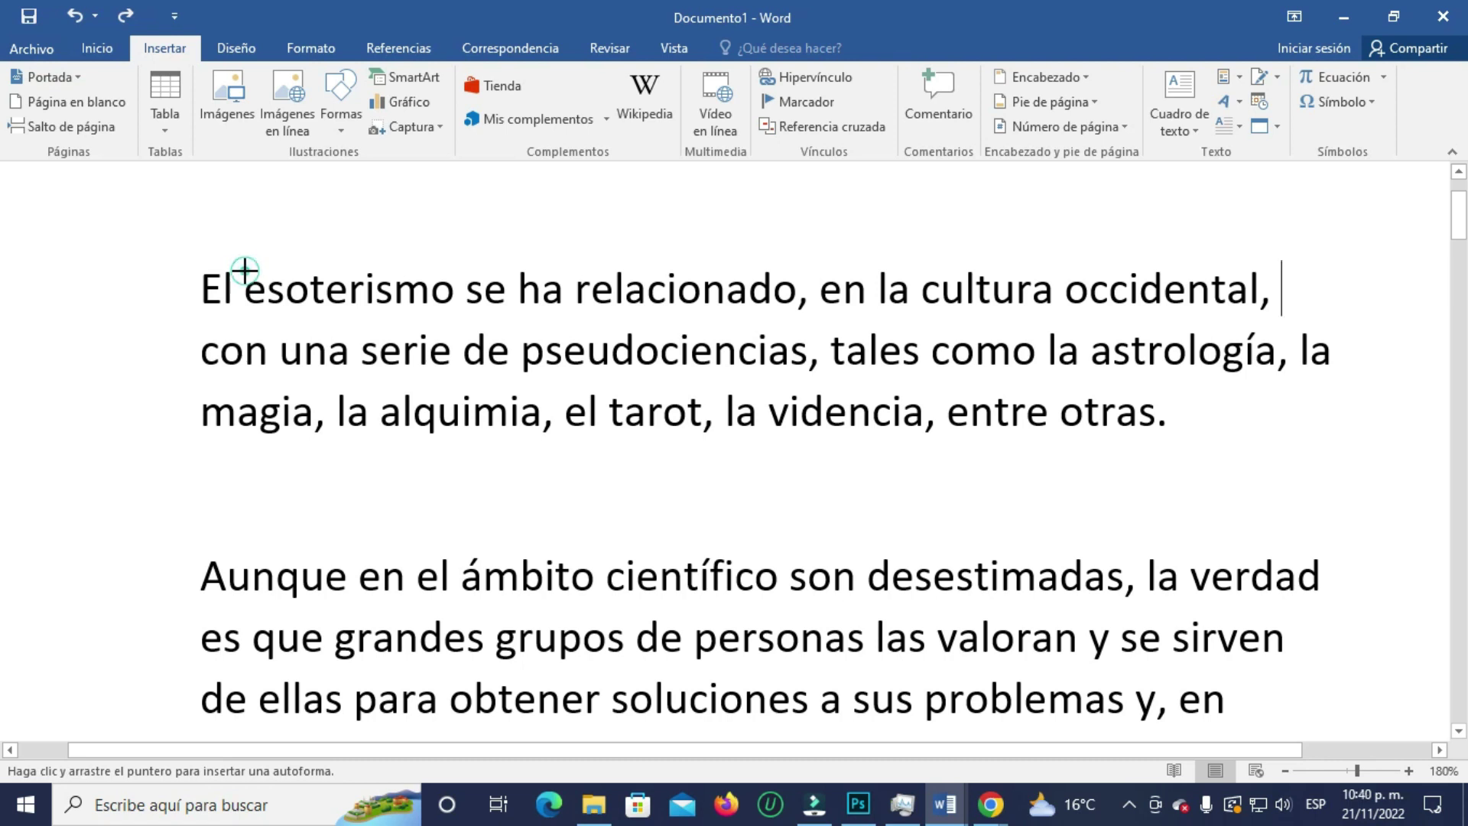
drag(245, 270, 451, 272)
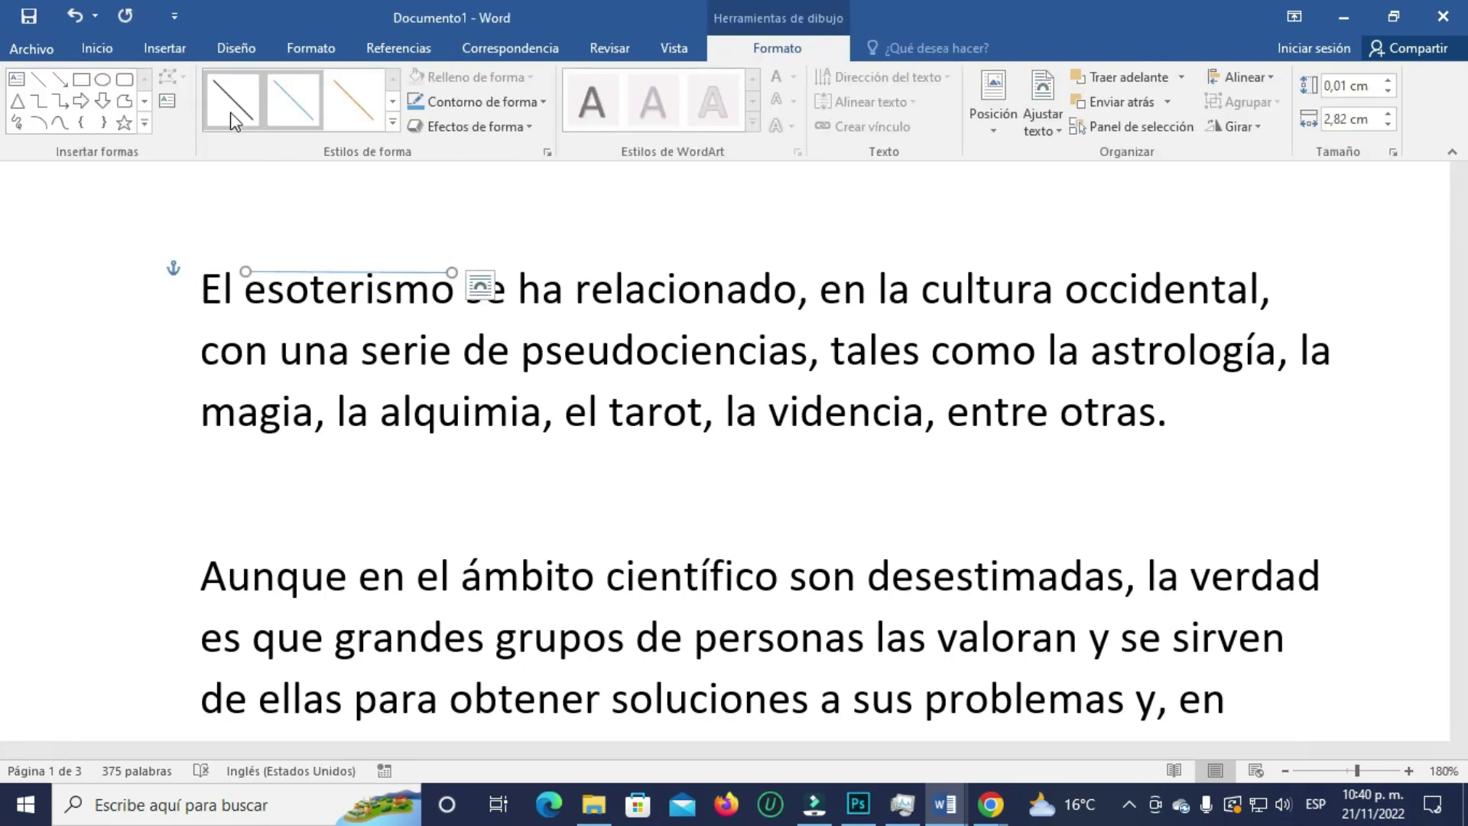
click(391, 123)
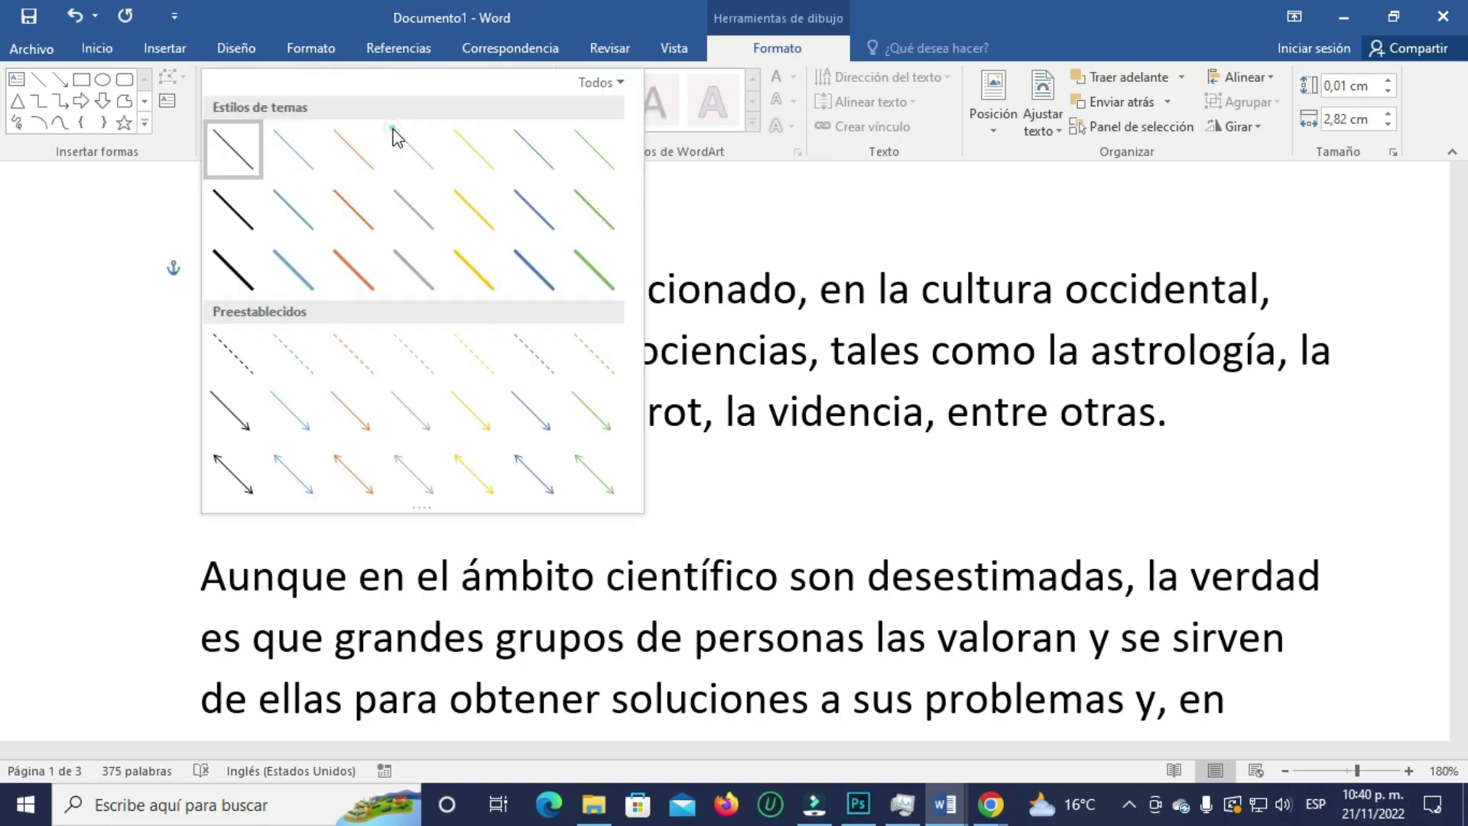
click(240, 213)
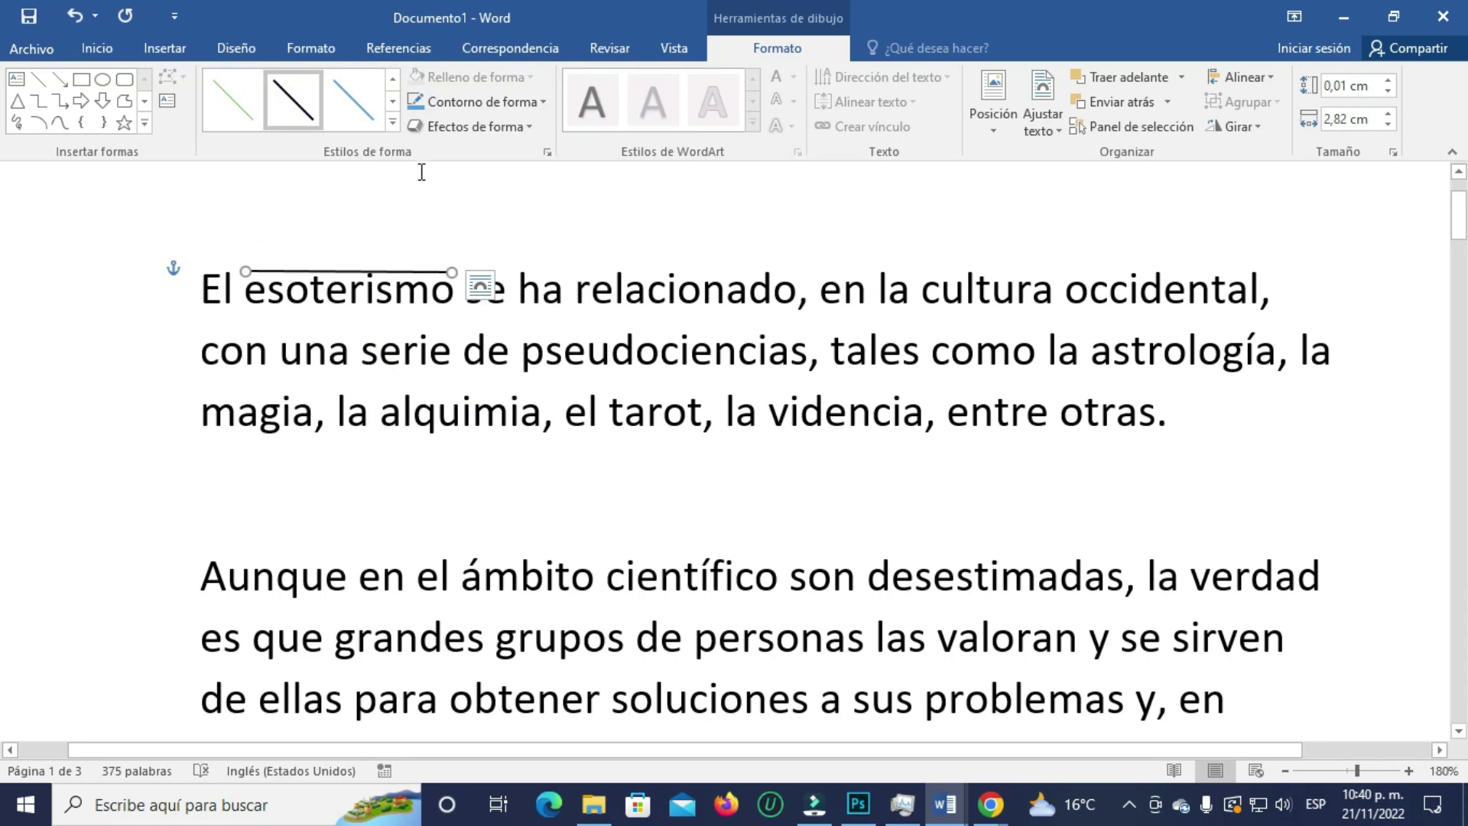
click(589, 220)
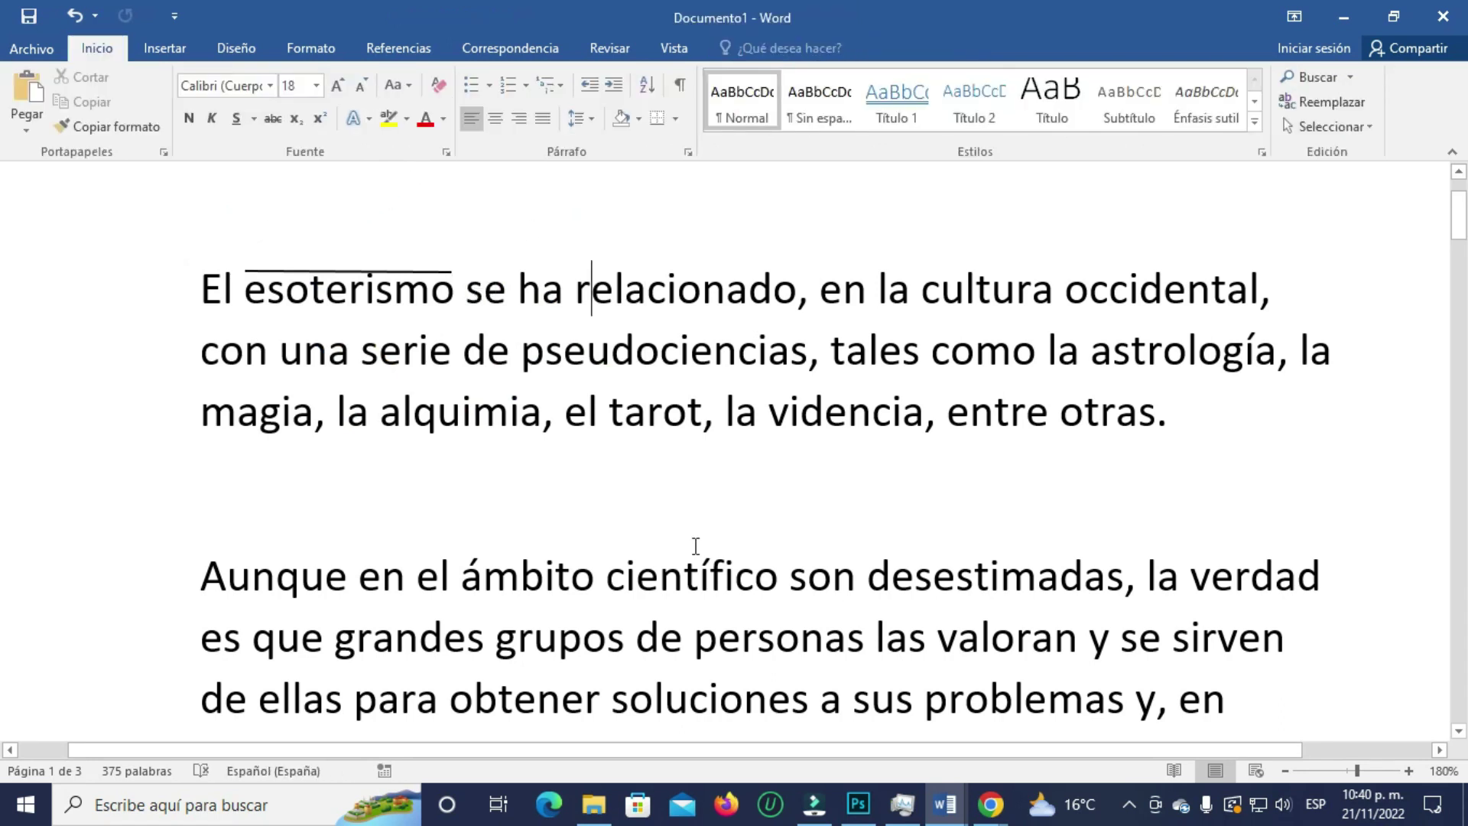
- Undo the last edit, then delete and restore the letters 'eso' in esoterismo
key(ctrl+z)
drag(246, 290, 310, 292)
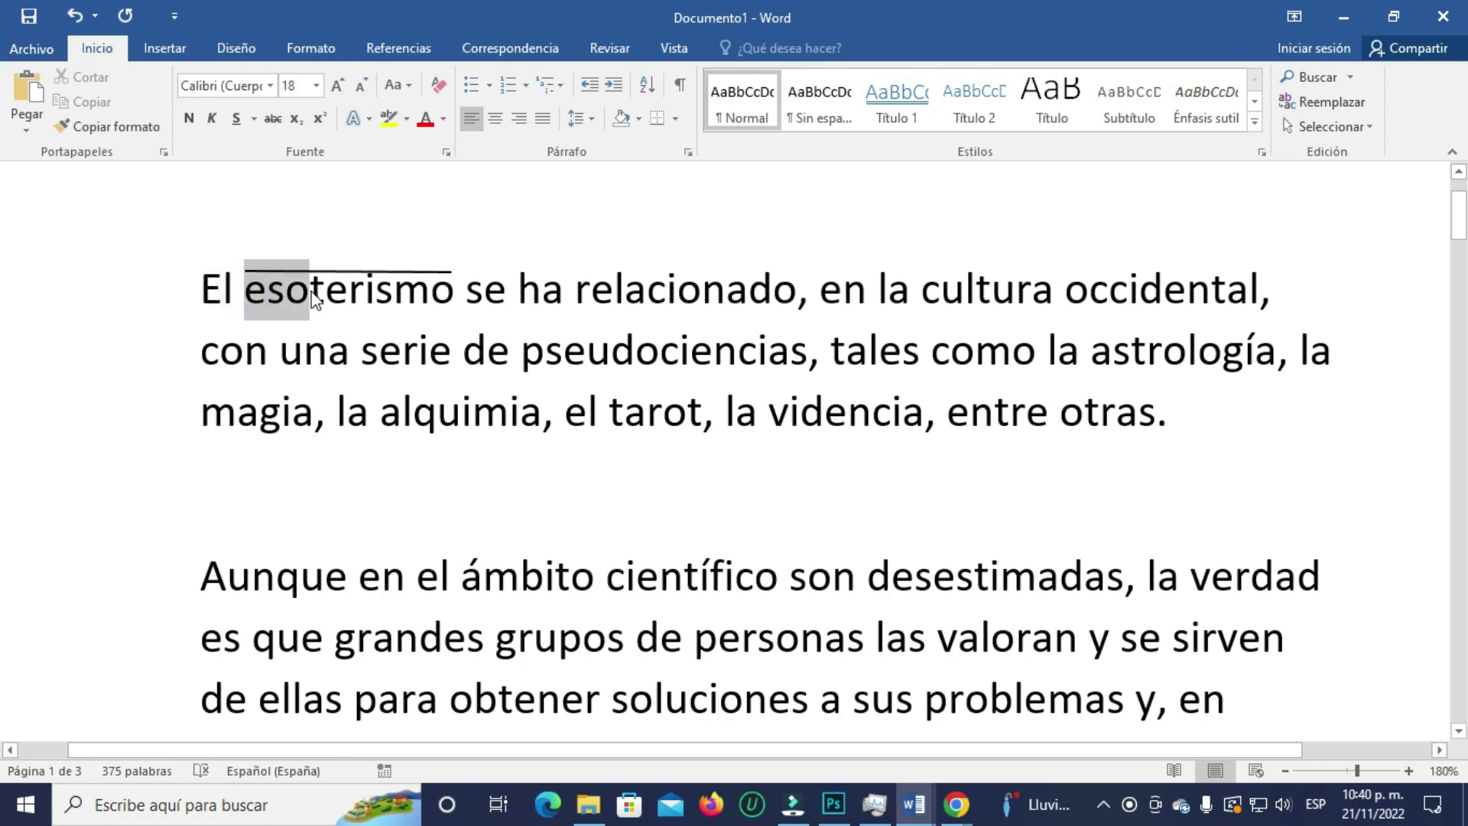
key(Delete)
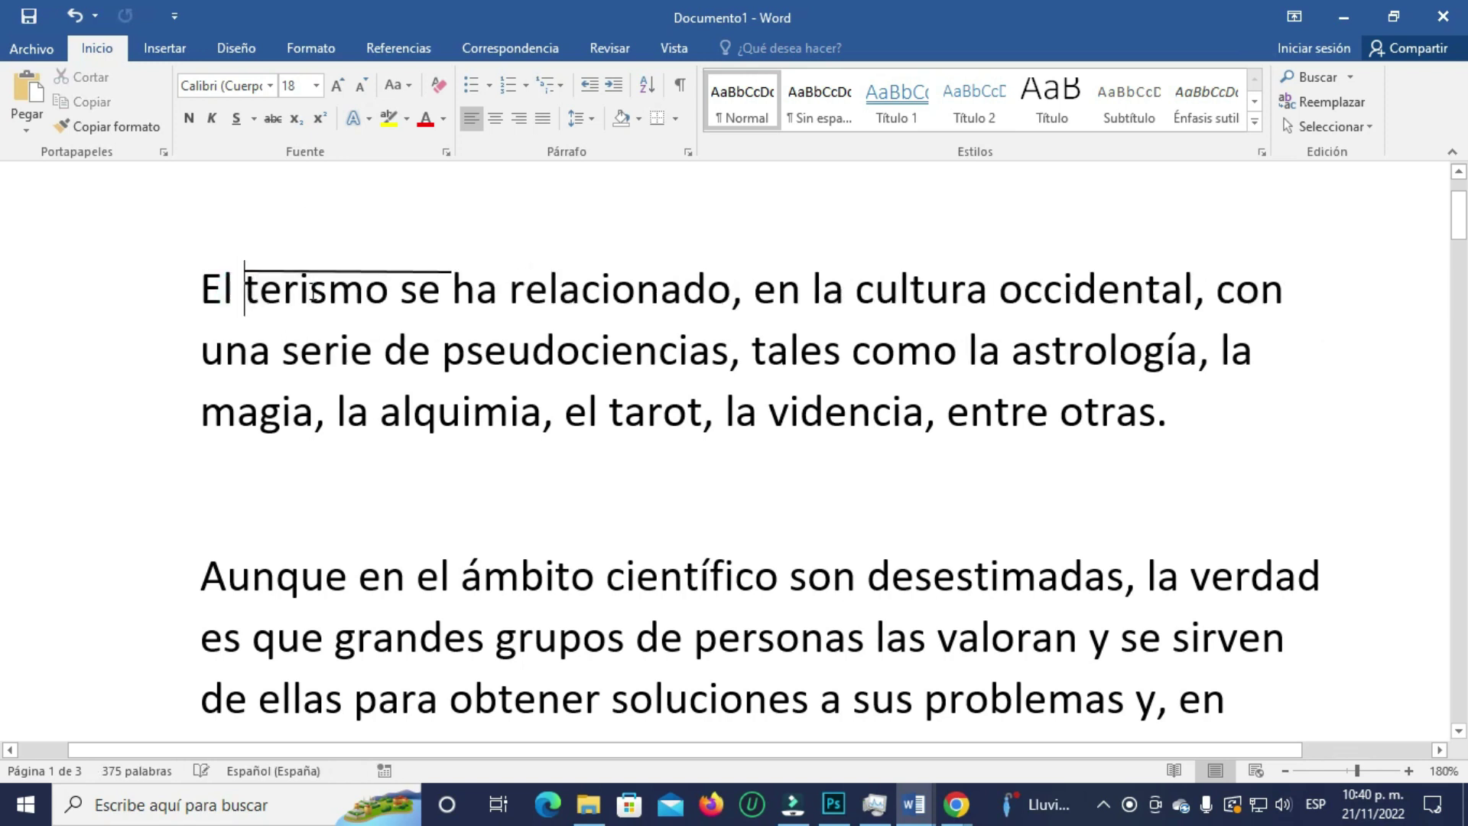
key(ctrl+z)
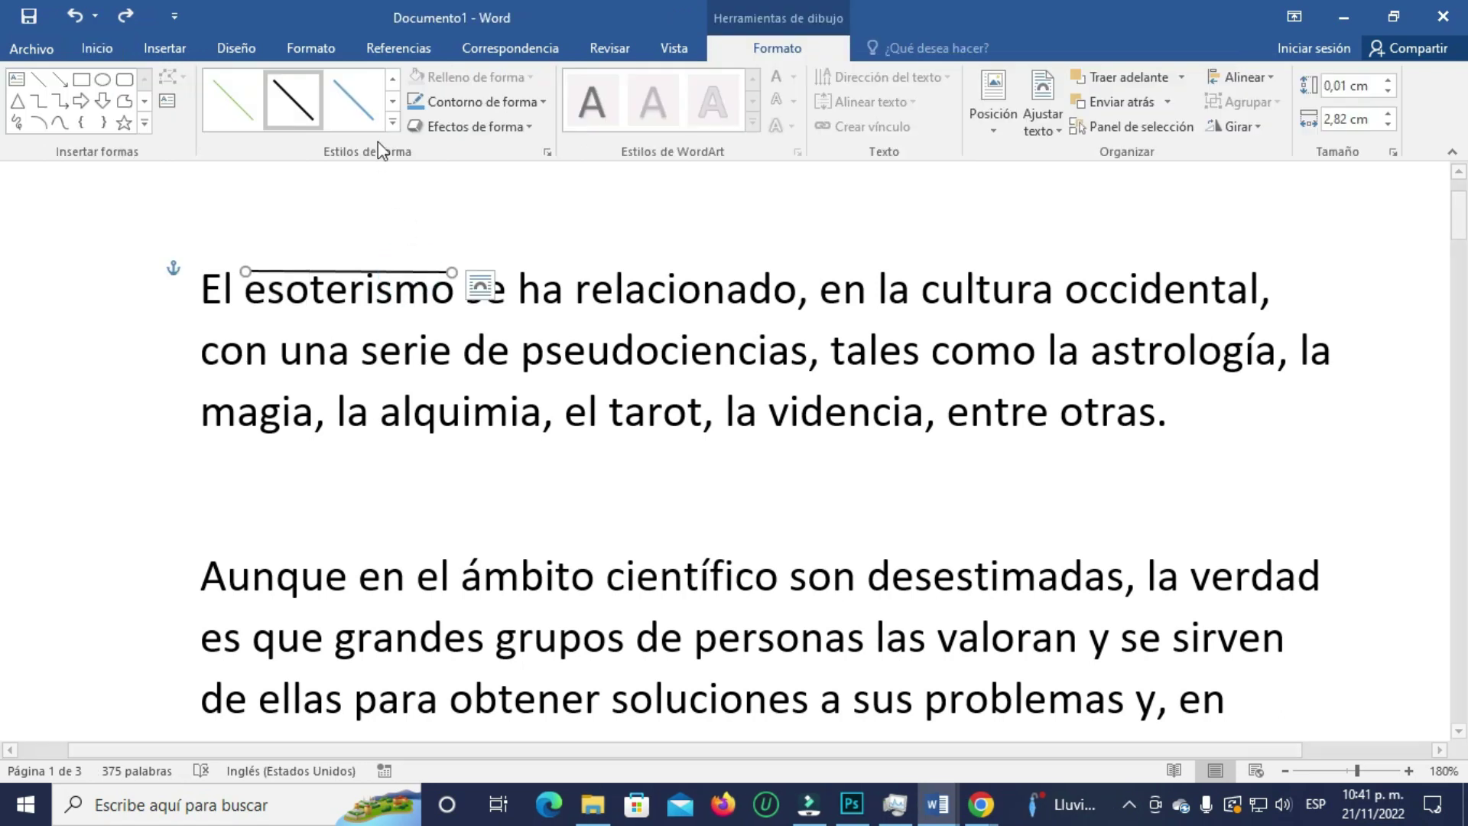
- Try a thick orange line style, then undo until the drawn line is removed
click(392, 124)
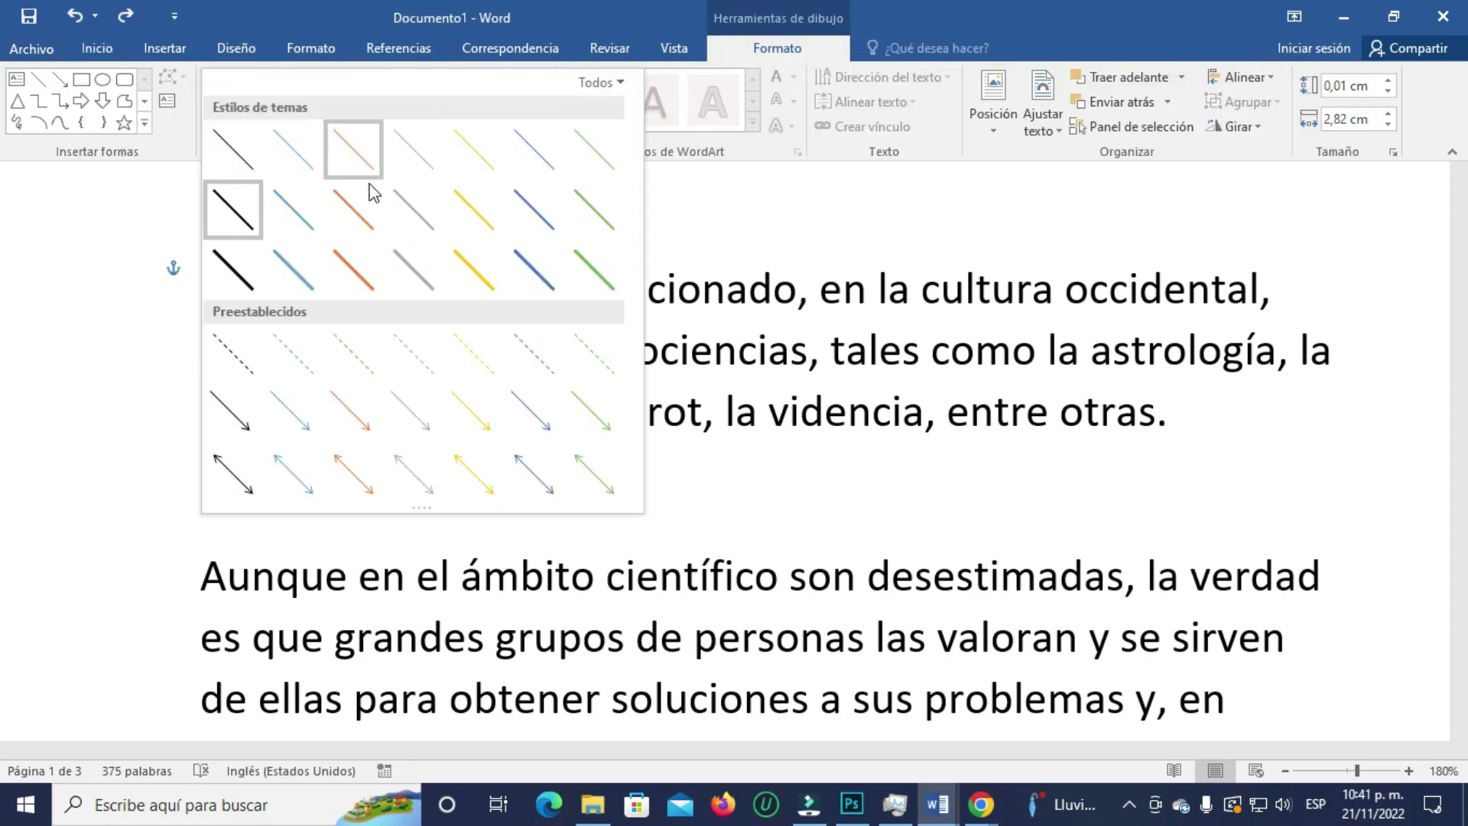
click(353, 267)
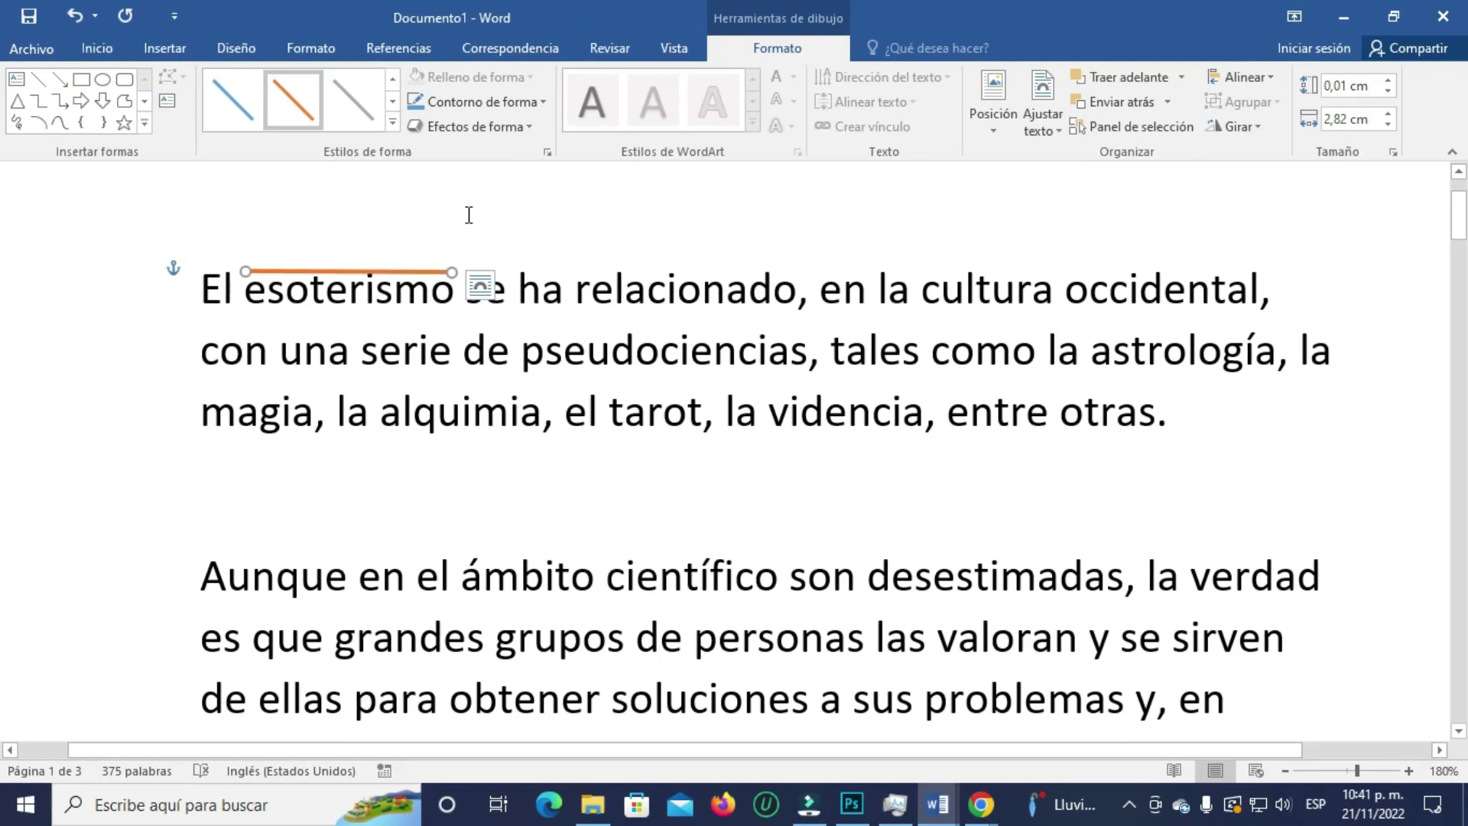
click(508, 210)
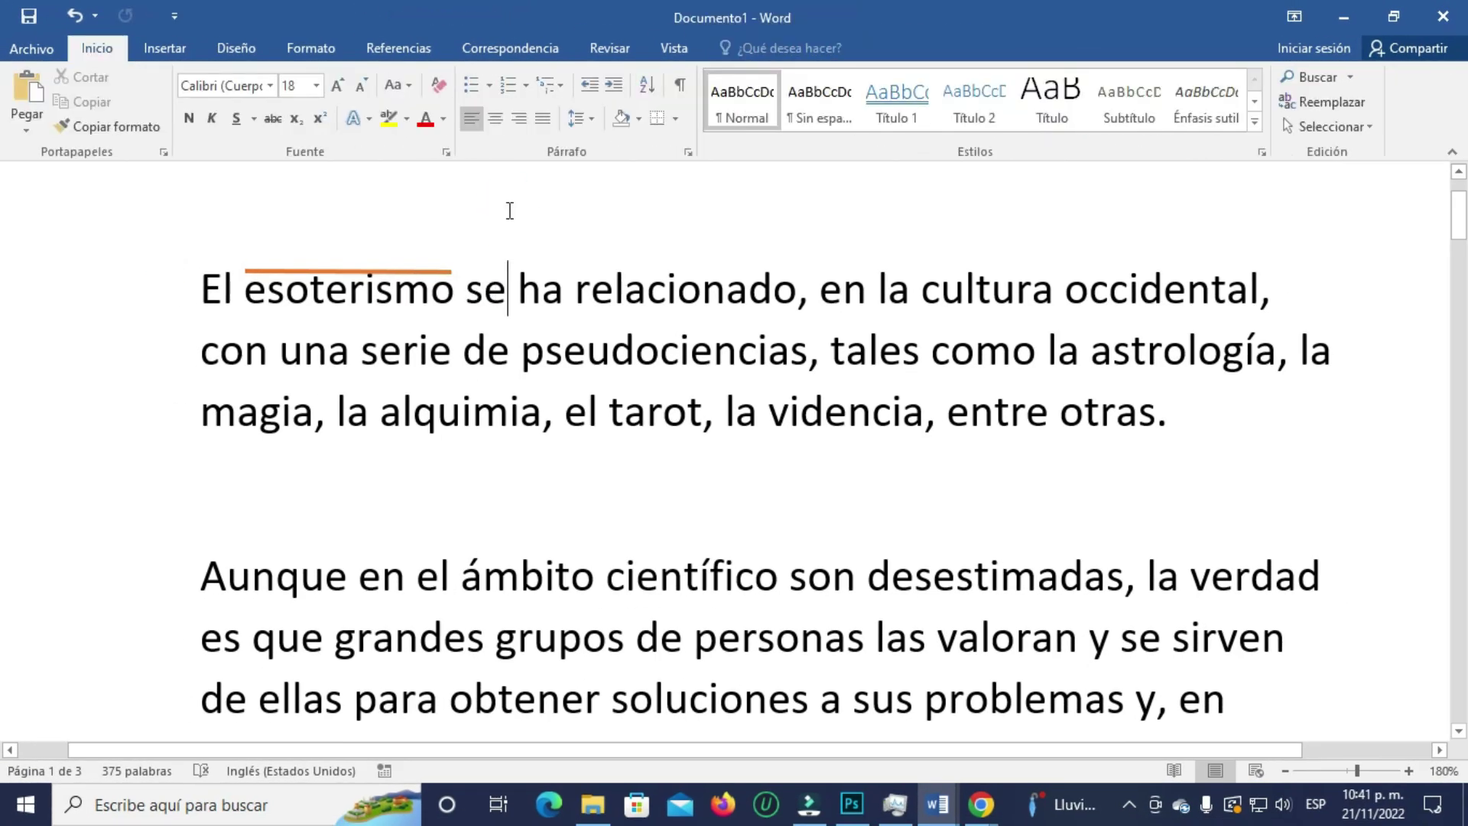
key(ctrl+z)
key(ctrl+z)
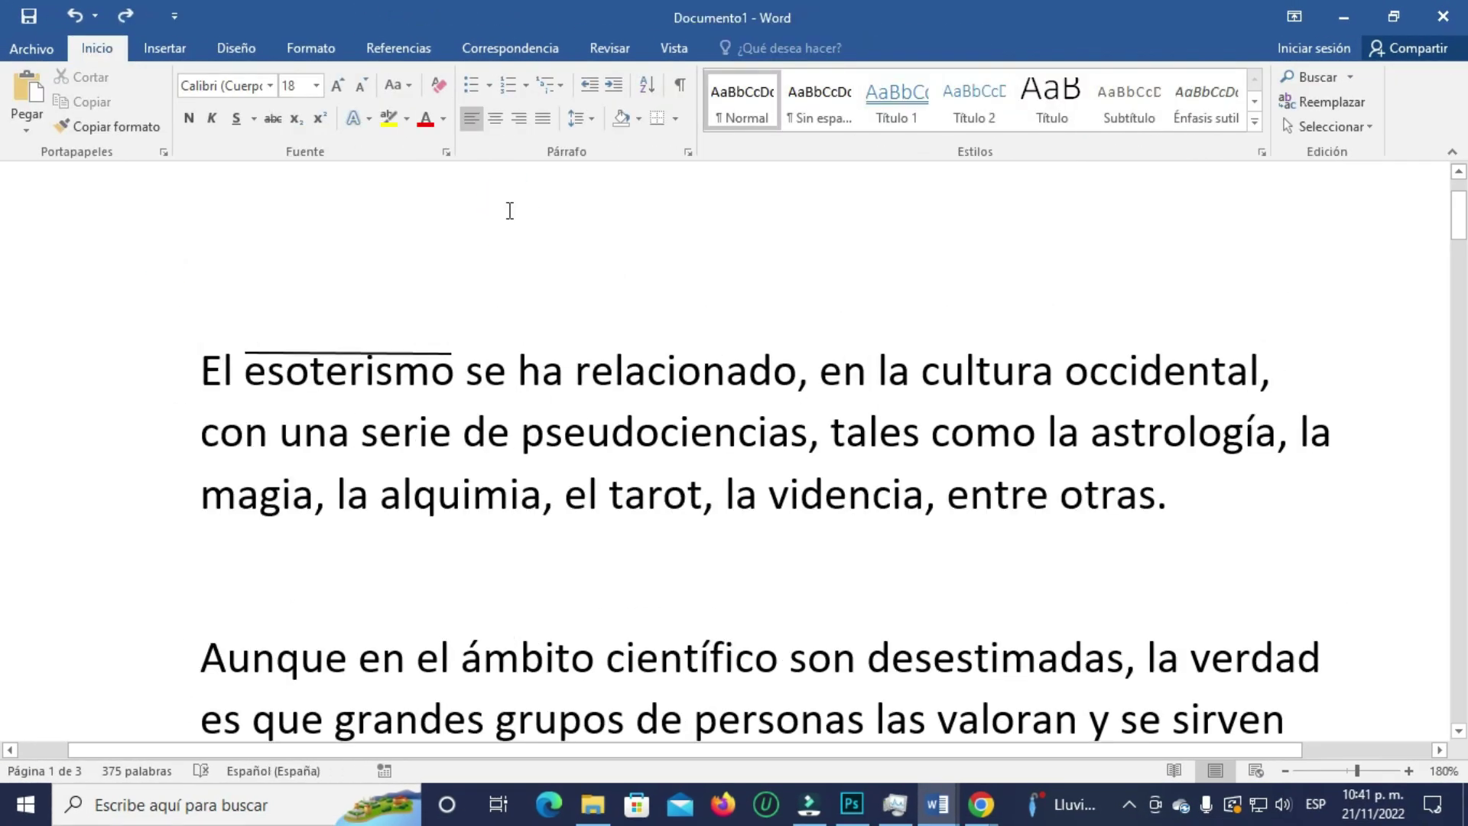
key(ctrl+z)
key(ctrl+z)
key(ctrl+z)
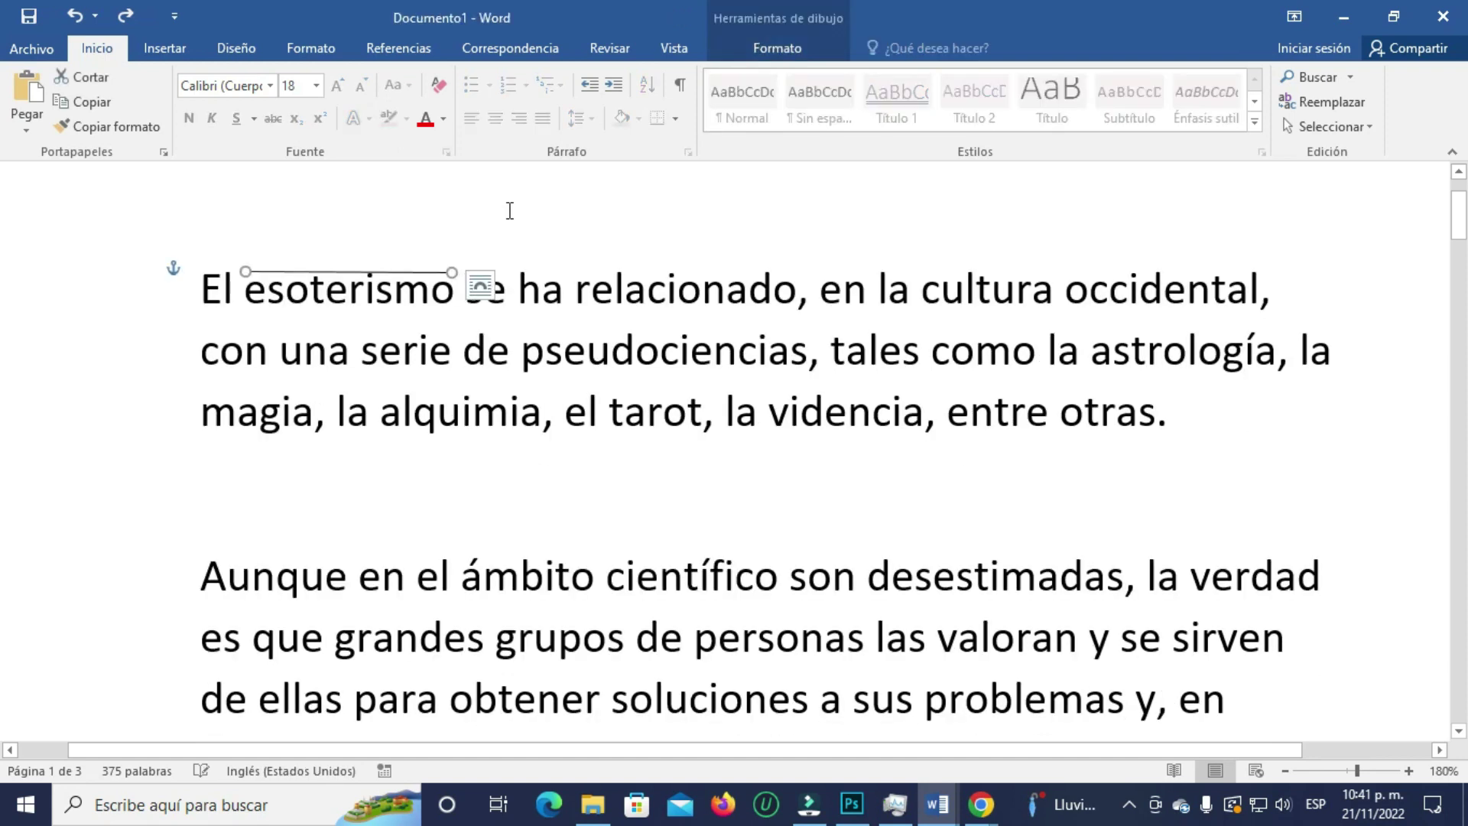
key(ctrl+z)
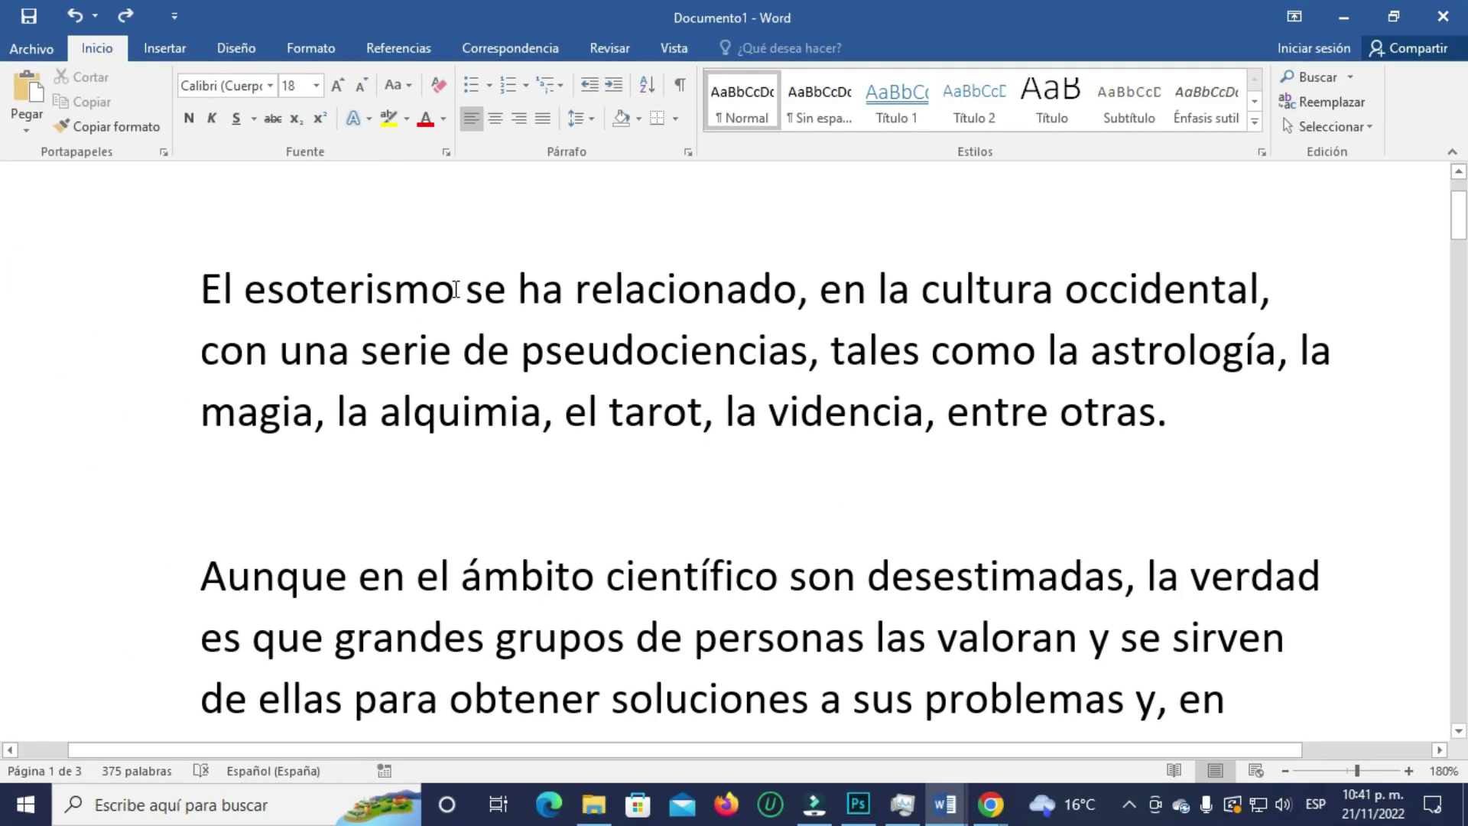
click(452, 289)
- Convert 'esoterismo' into an equation with a bar (overline) accent over it
drag(452, 289, 242, 290)
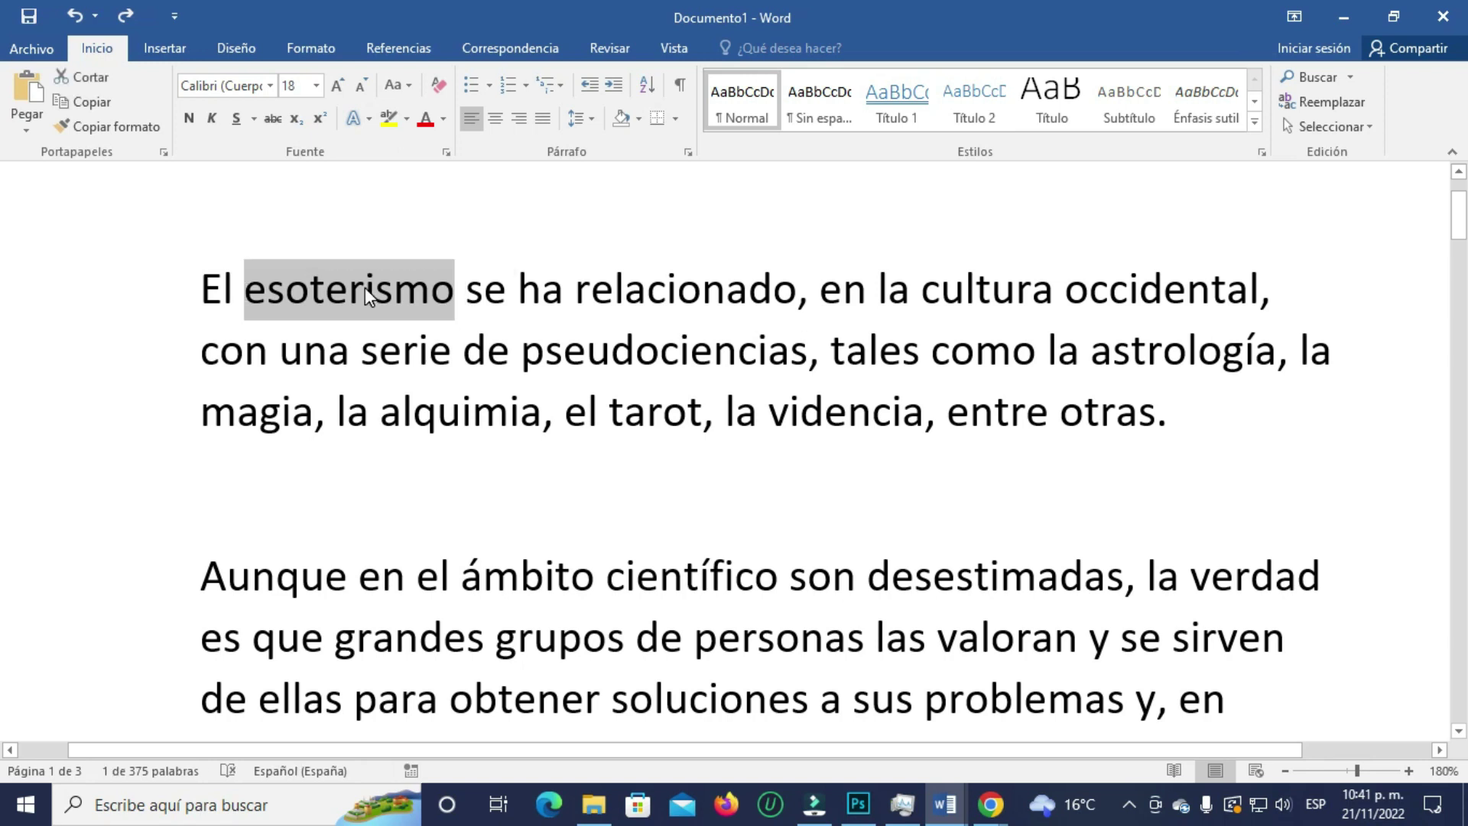
click(165, 49)
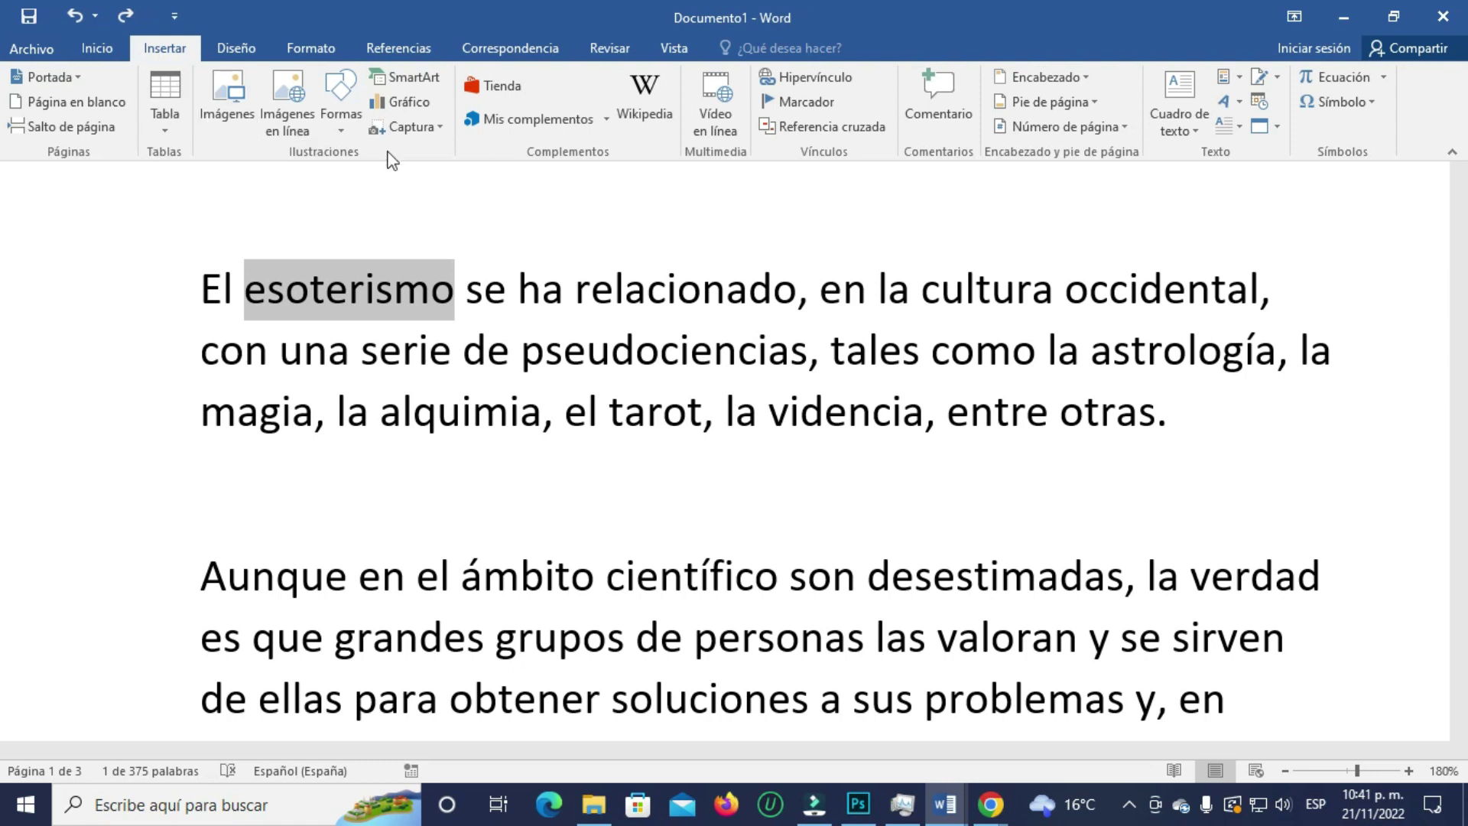
click(1348, 76)
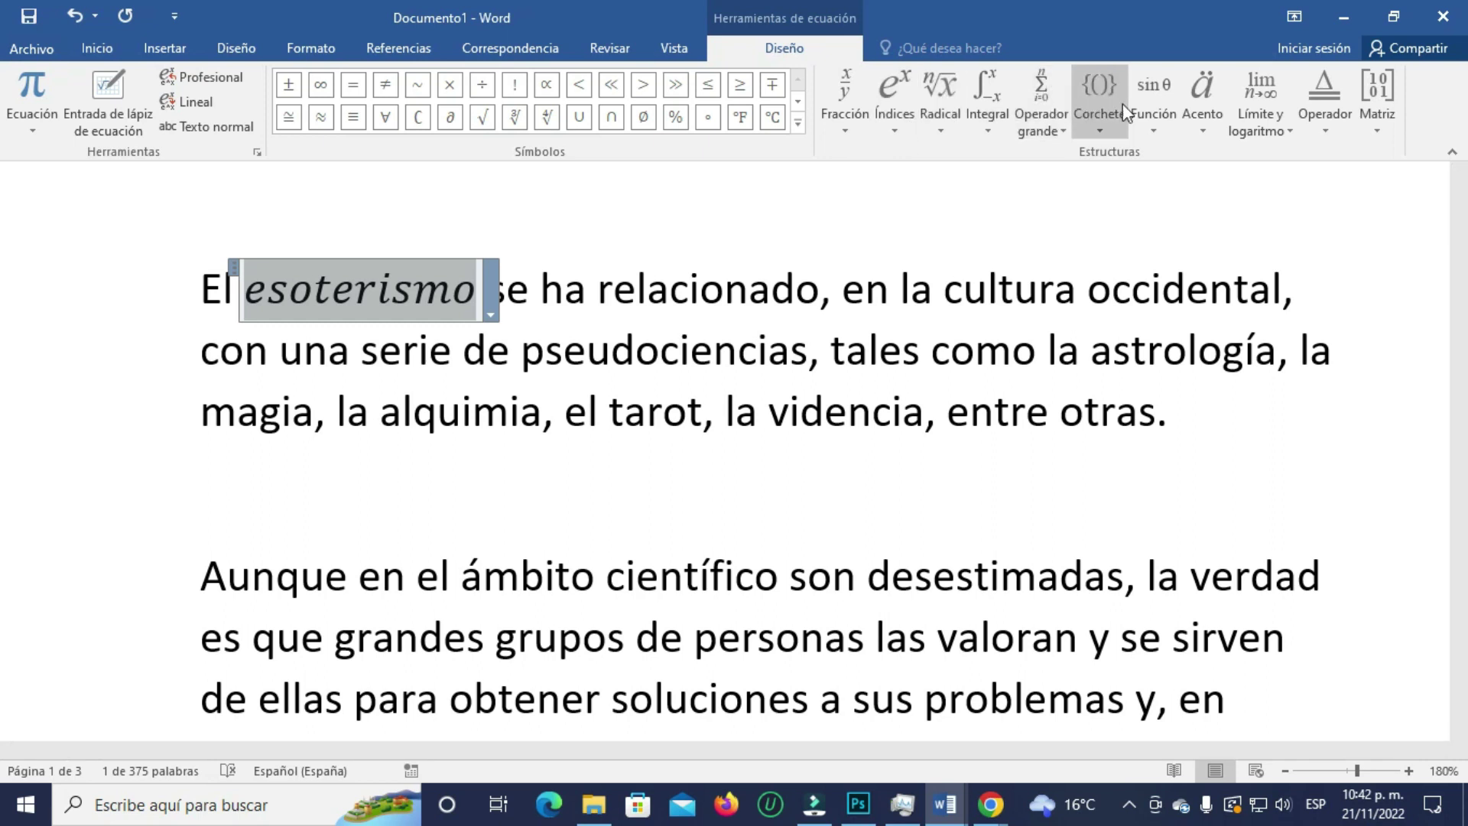
click(1198, 109)
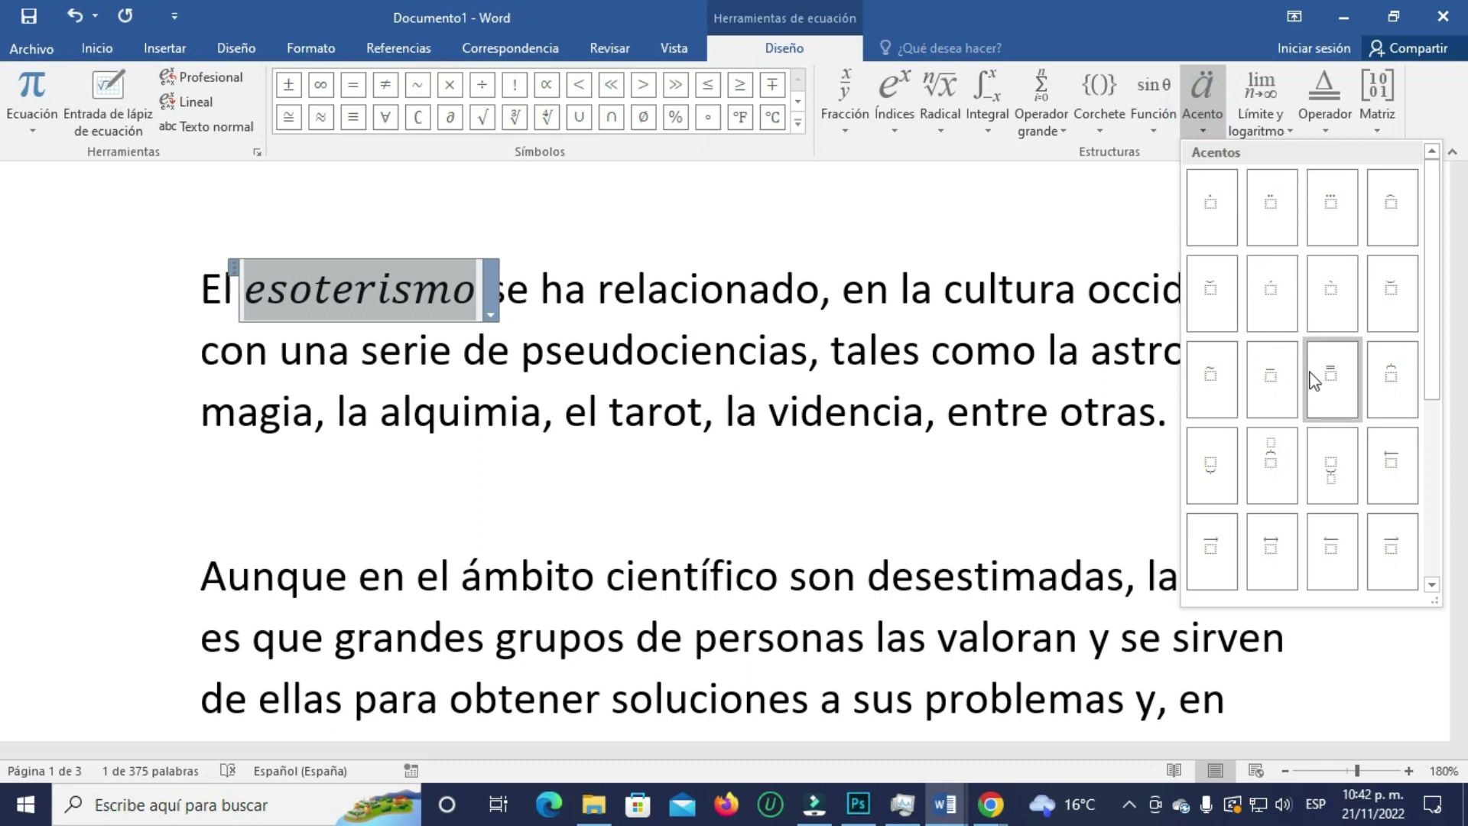
click(1271, 379)
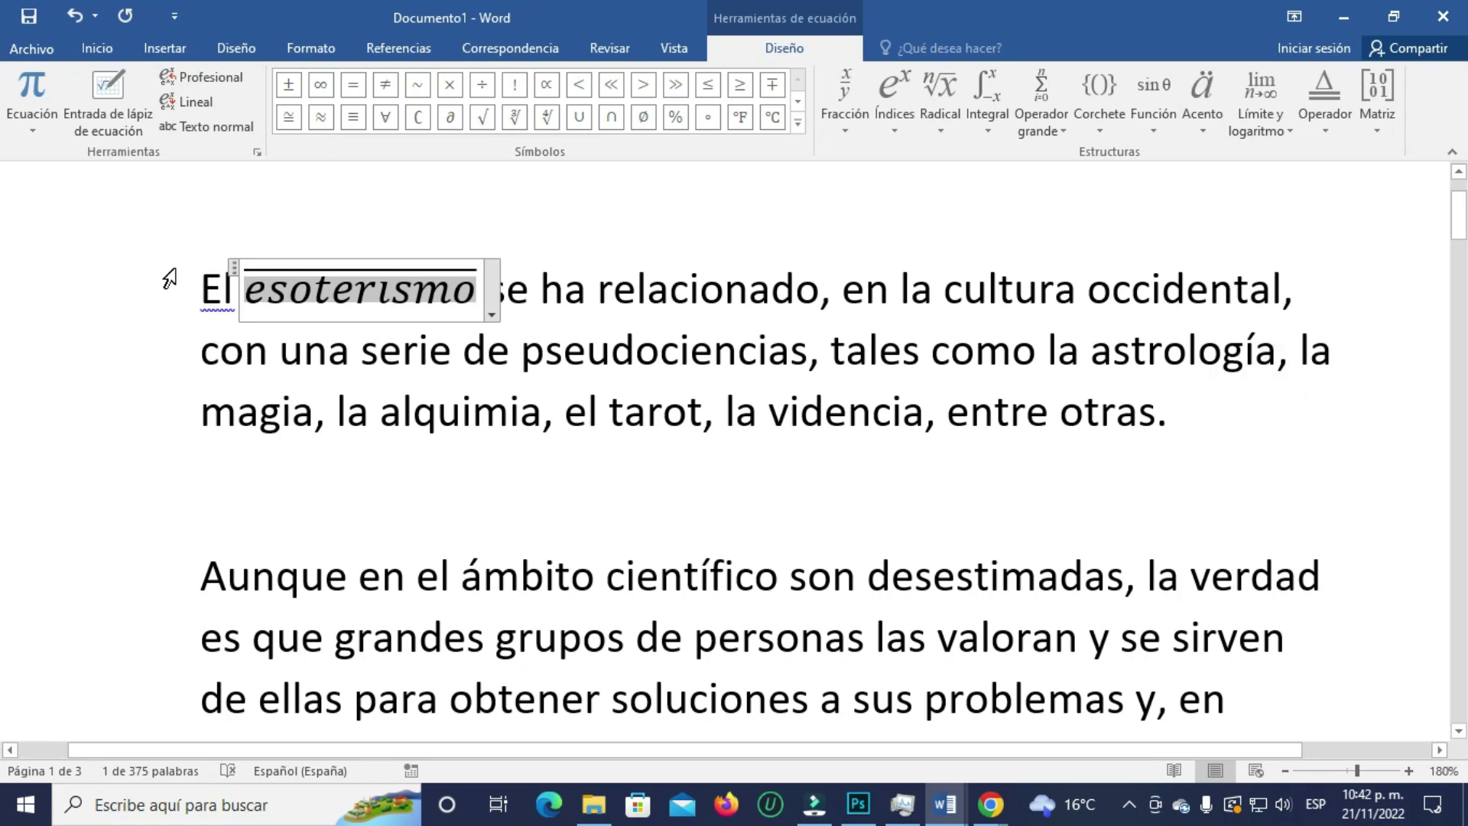
- Leave the equation and select the word 'occidental'
click(167, 326)
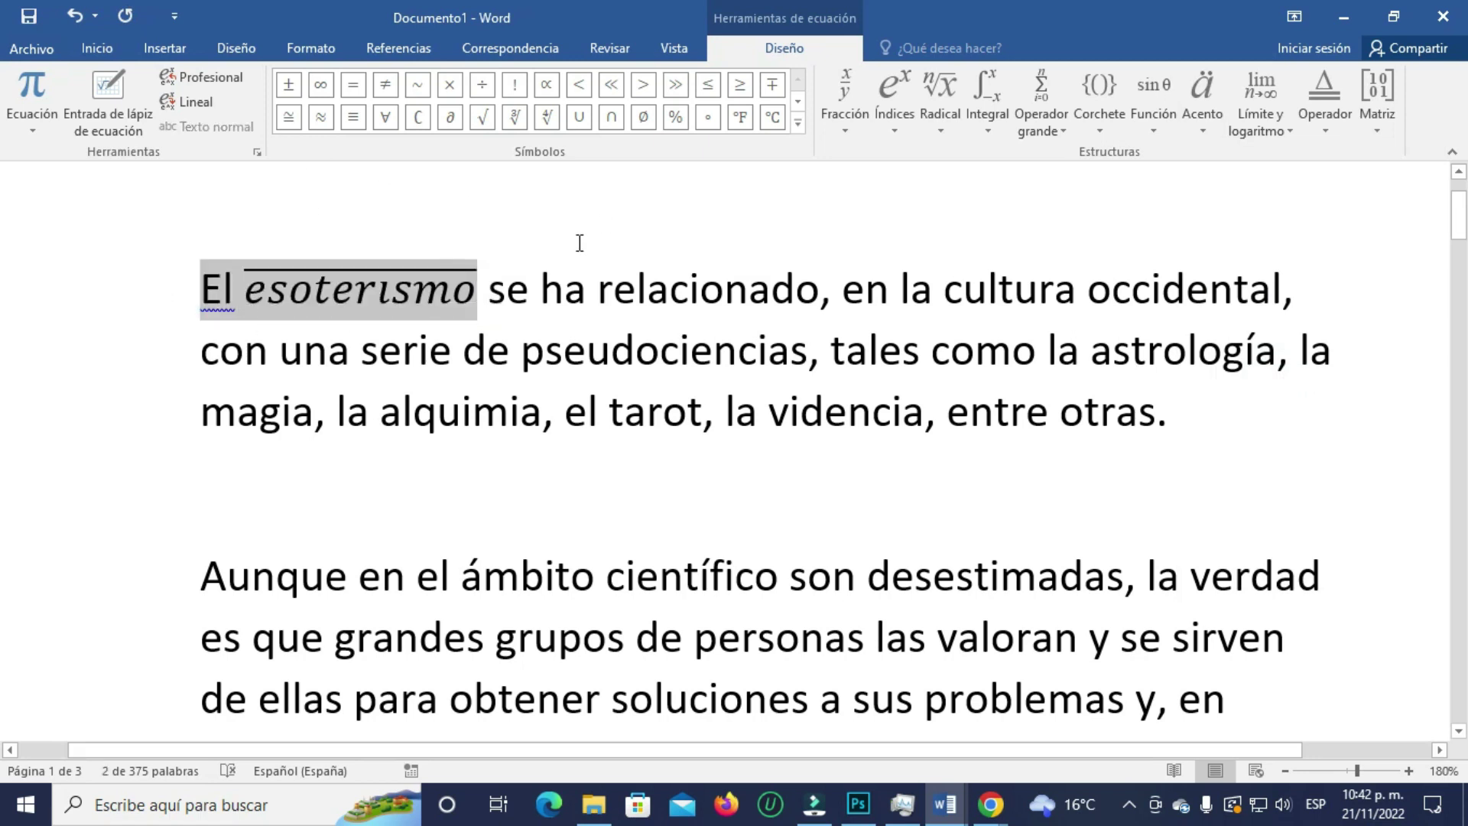
click(903, 409)
drag(1084, 292, 1287, 278)
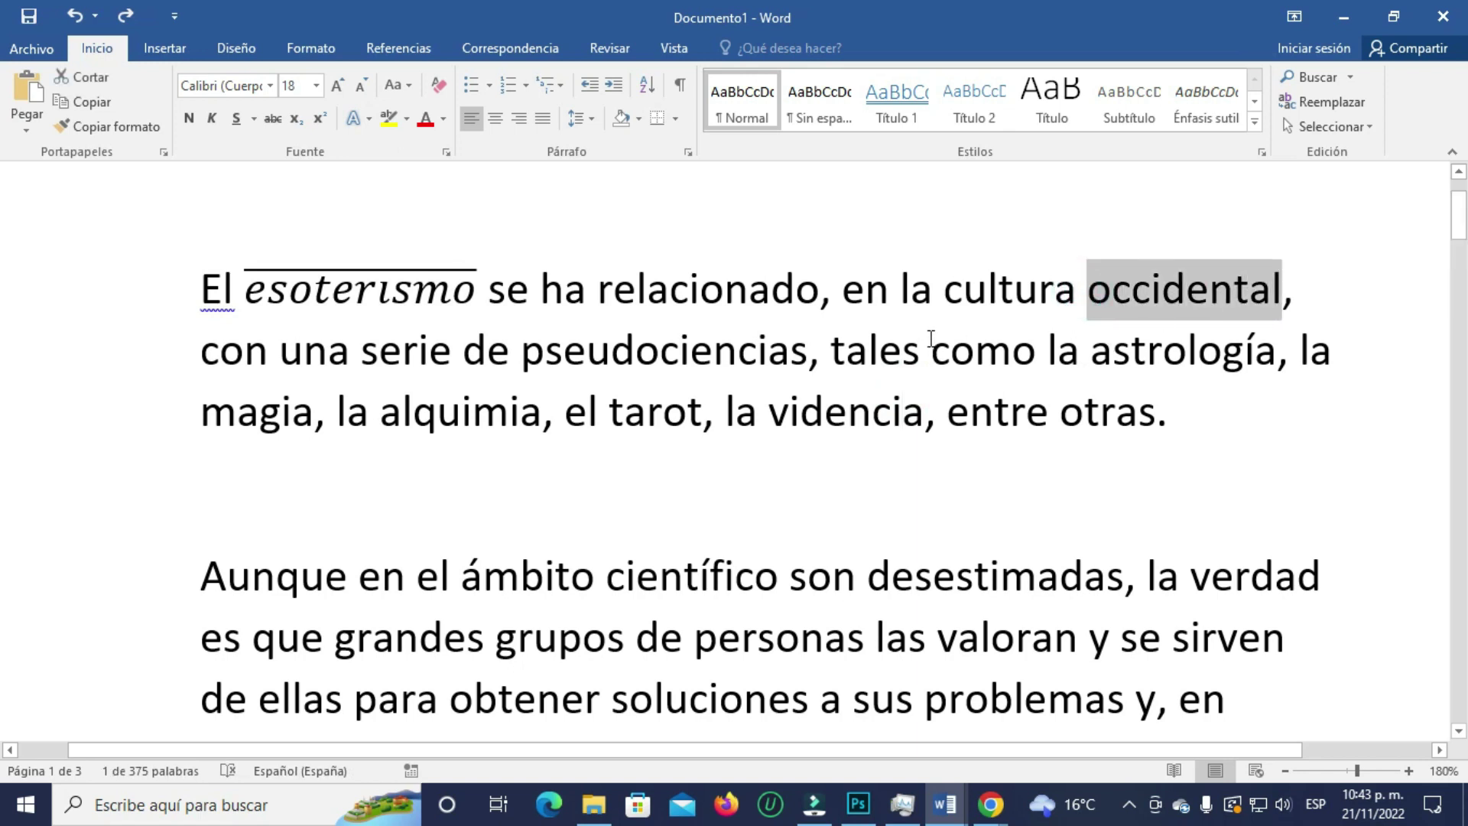
- Make 'occidental' an equation with an overbar, then switch to the blank Documento2
click(163, 51)
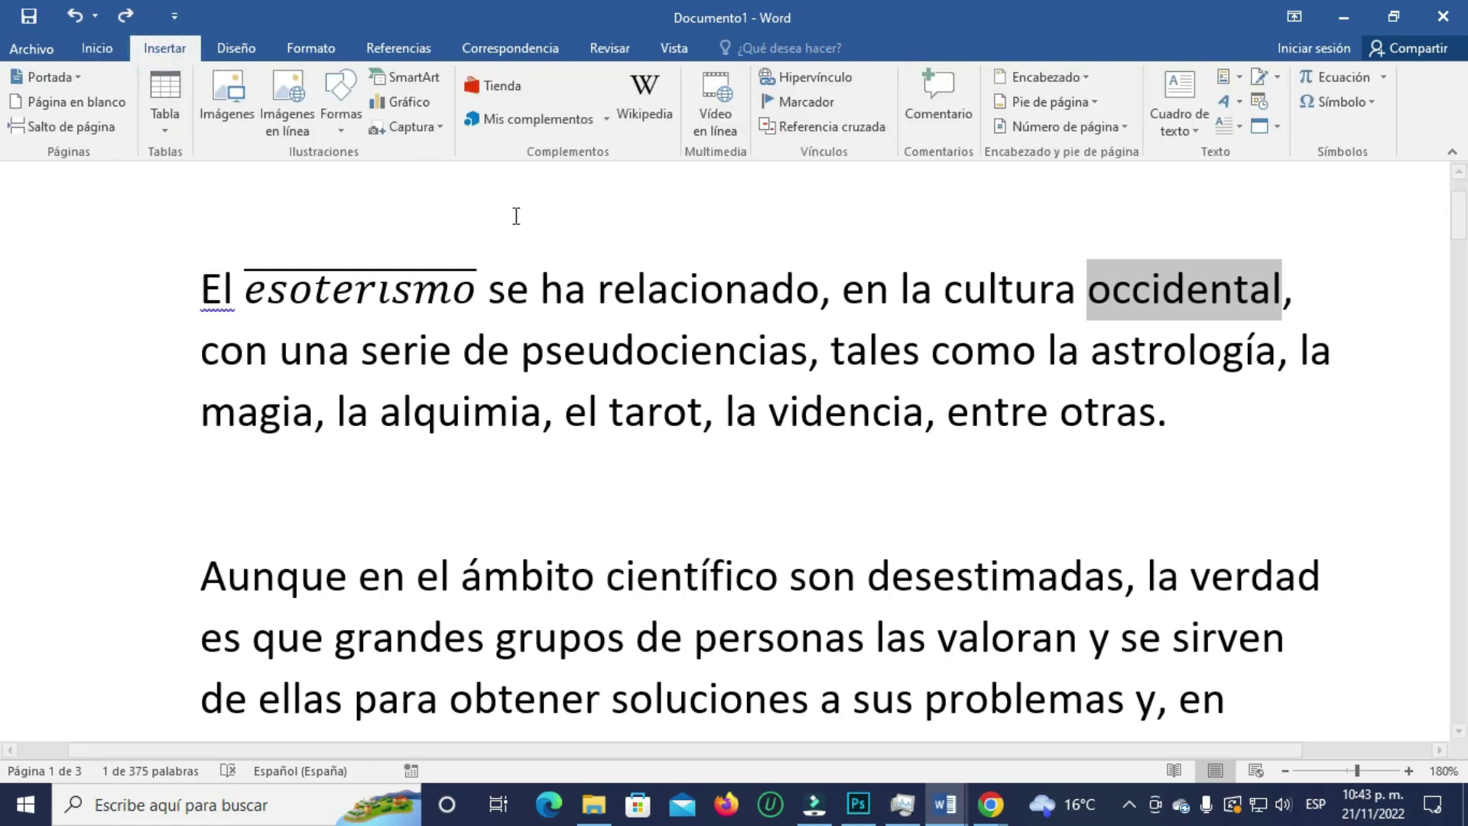
click(1351, 76)
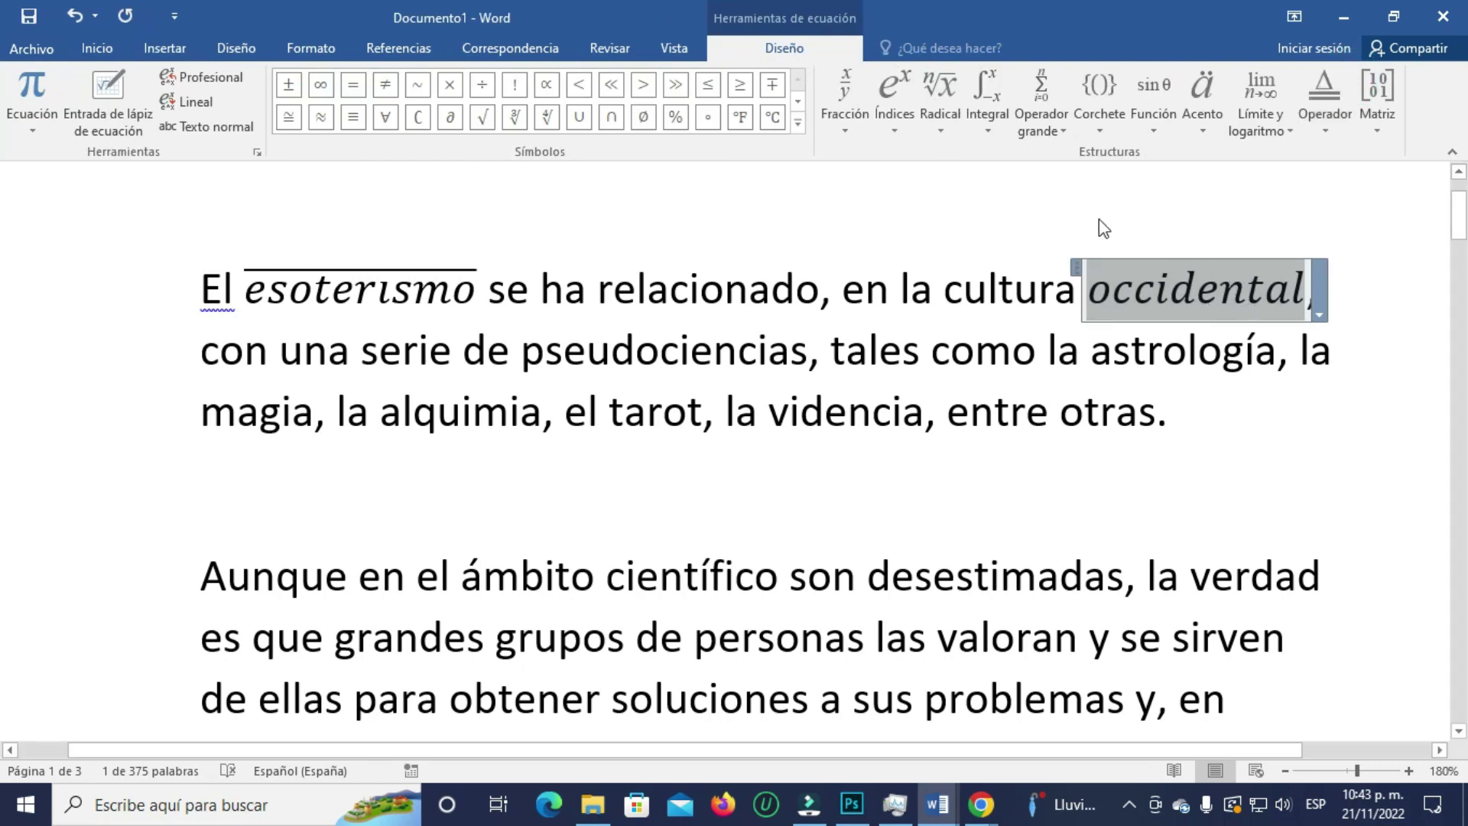
click(1197, 114)
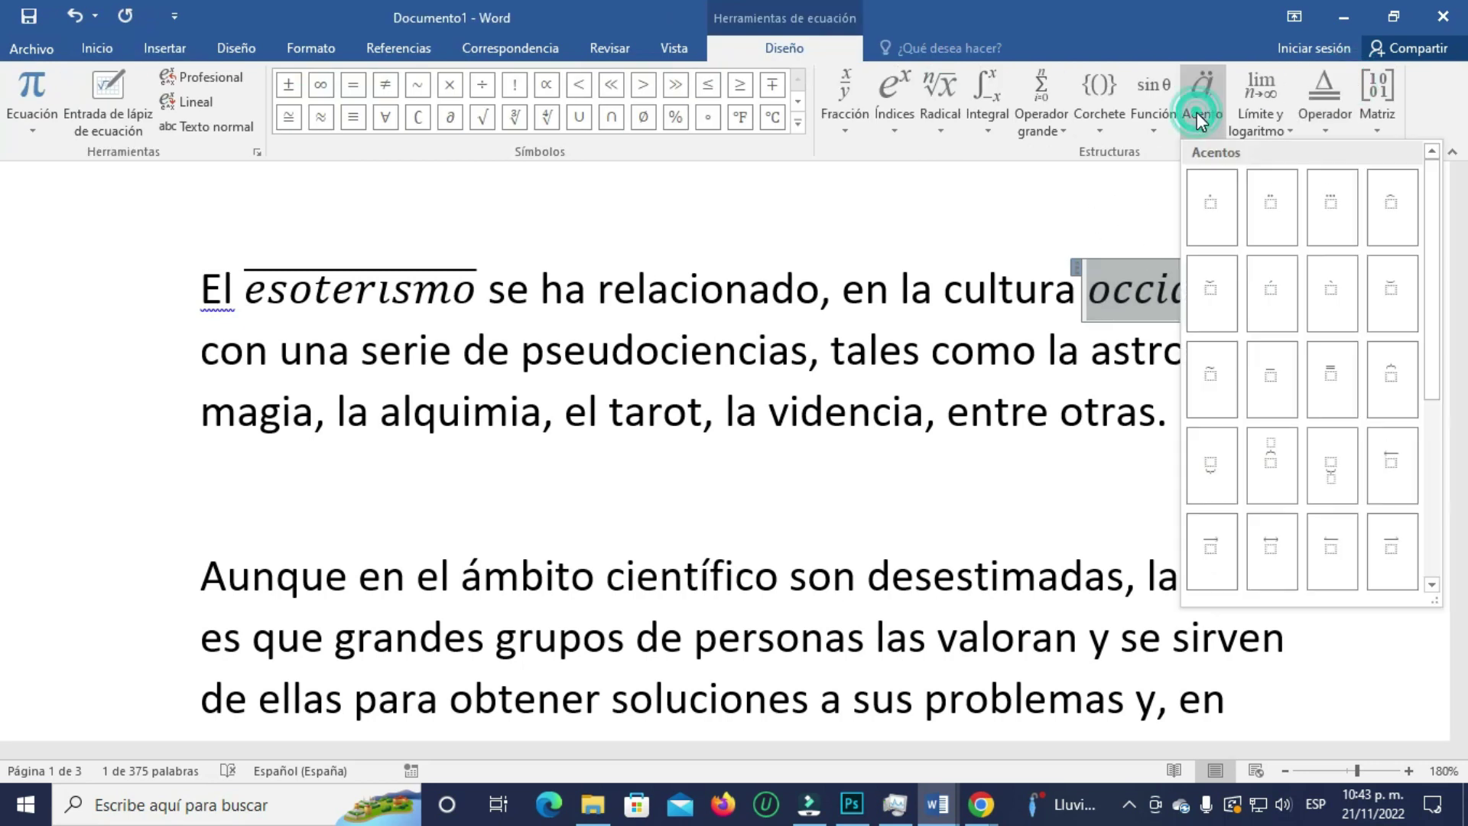
click(1272, 378)
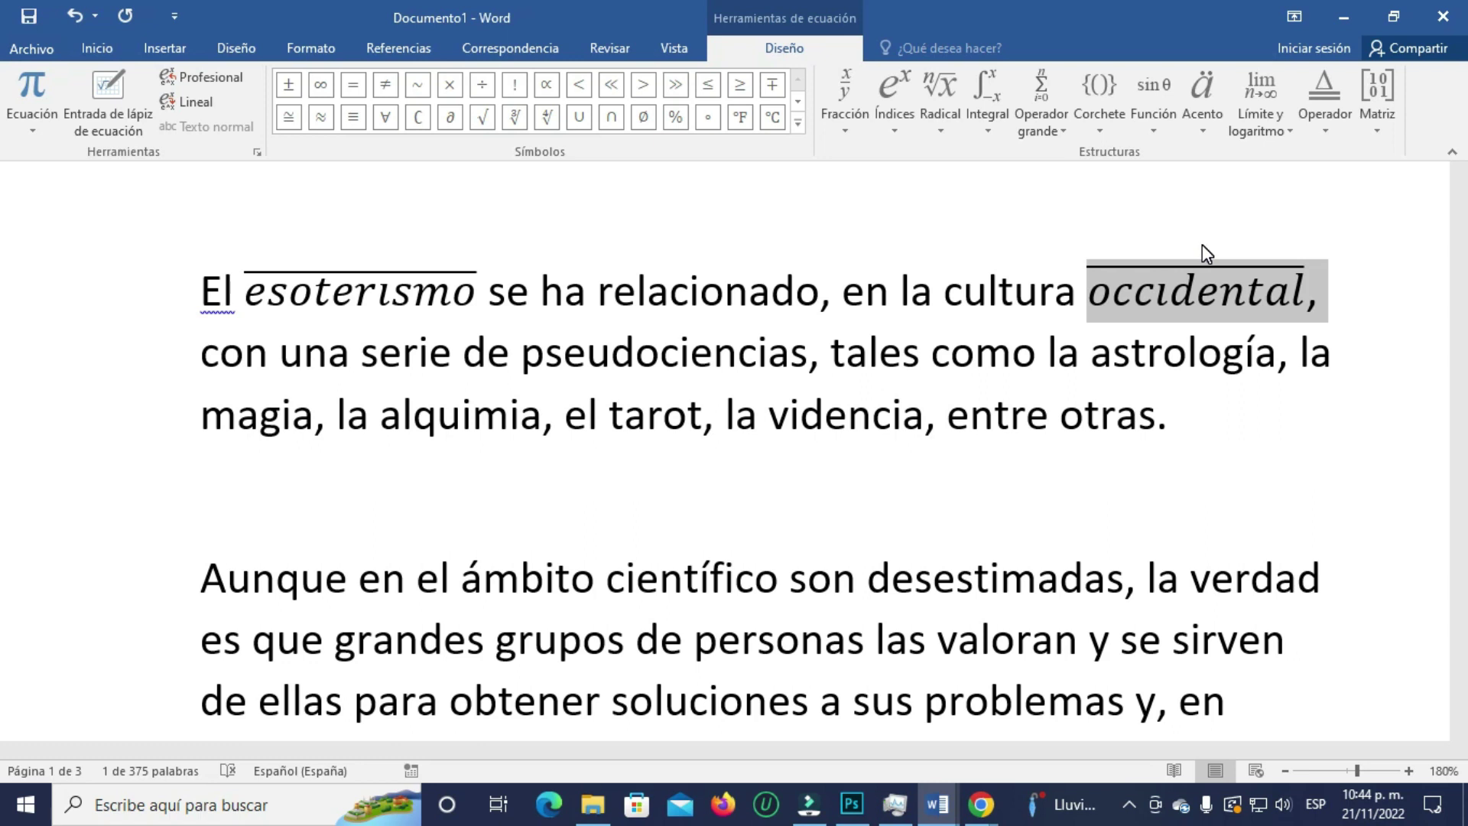
click(938, 805)
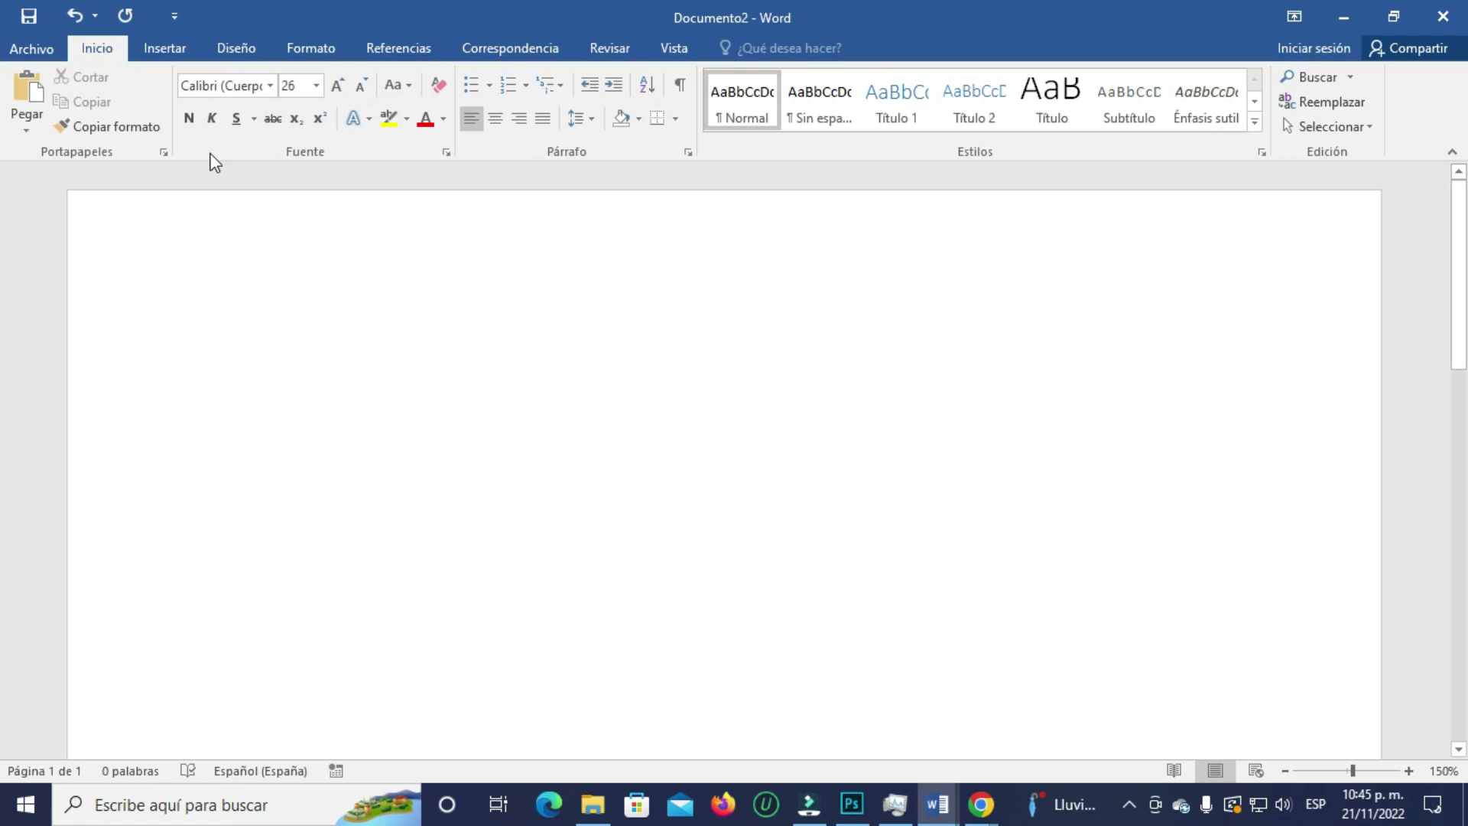
- Insert a new equation in Documento2 containing a person's full name, and select the name
click(168, 49)
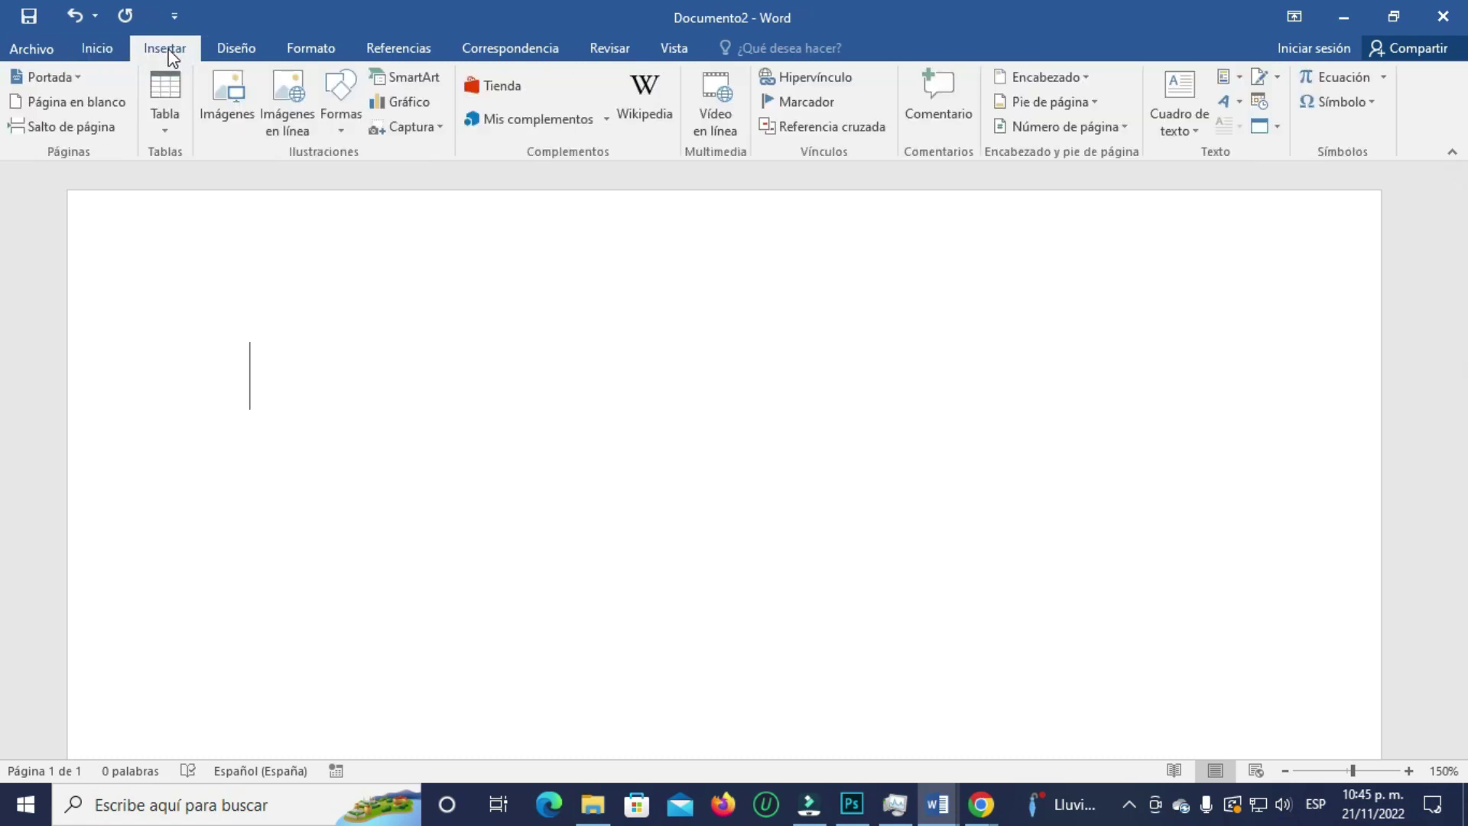
click(1346, 76)
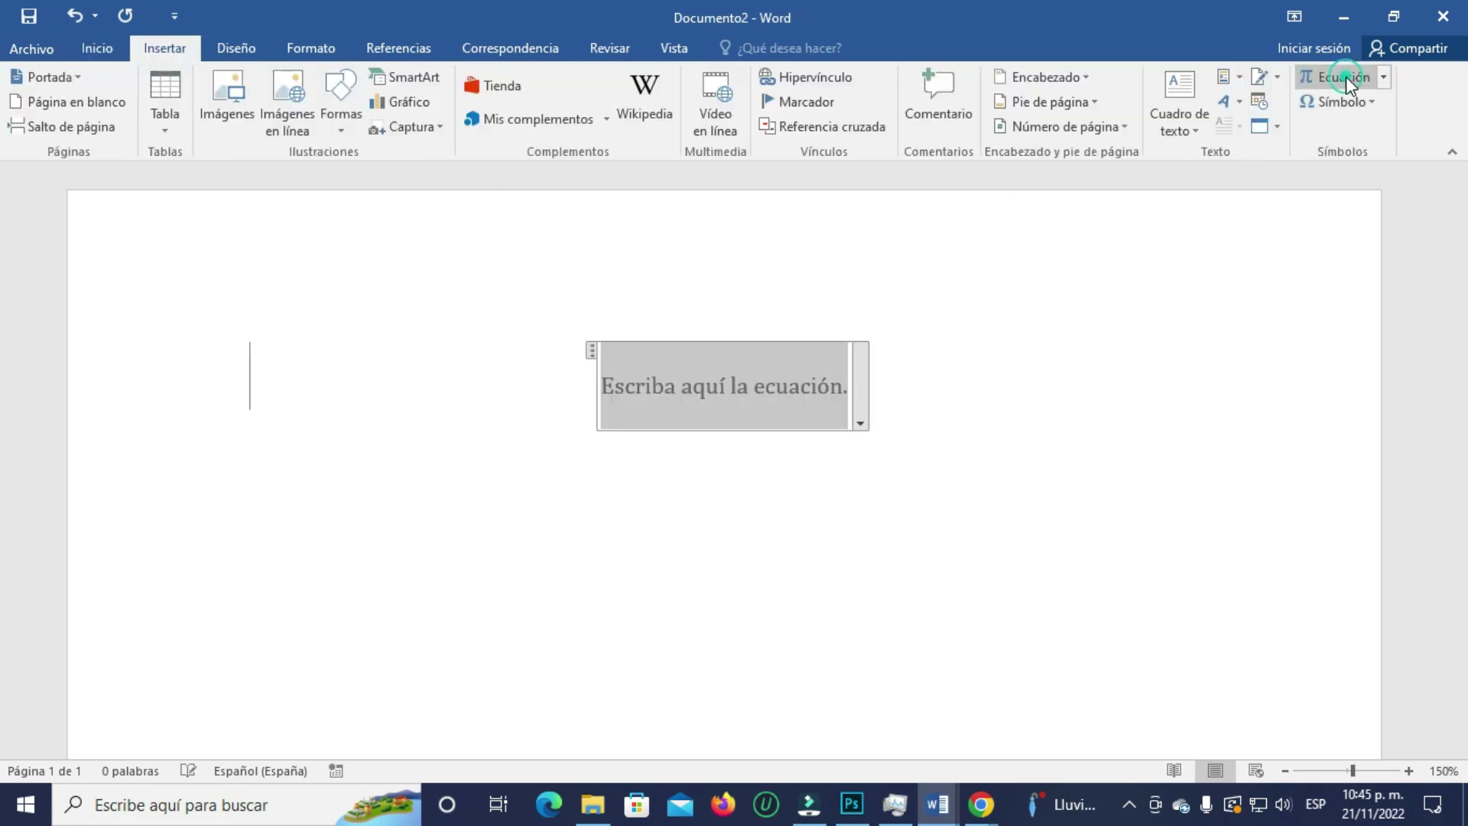
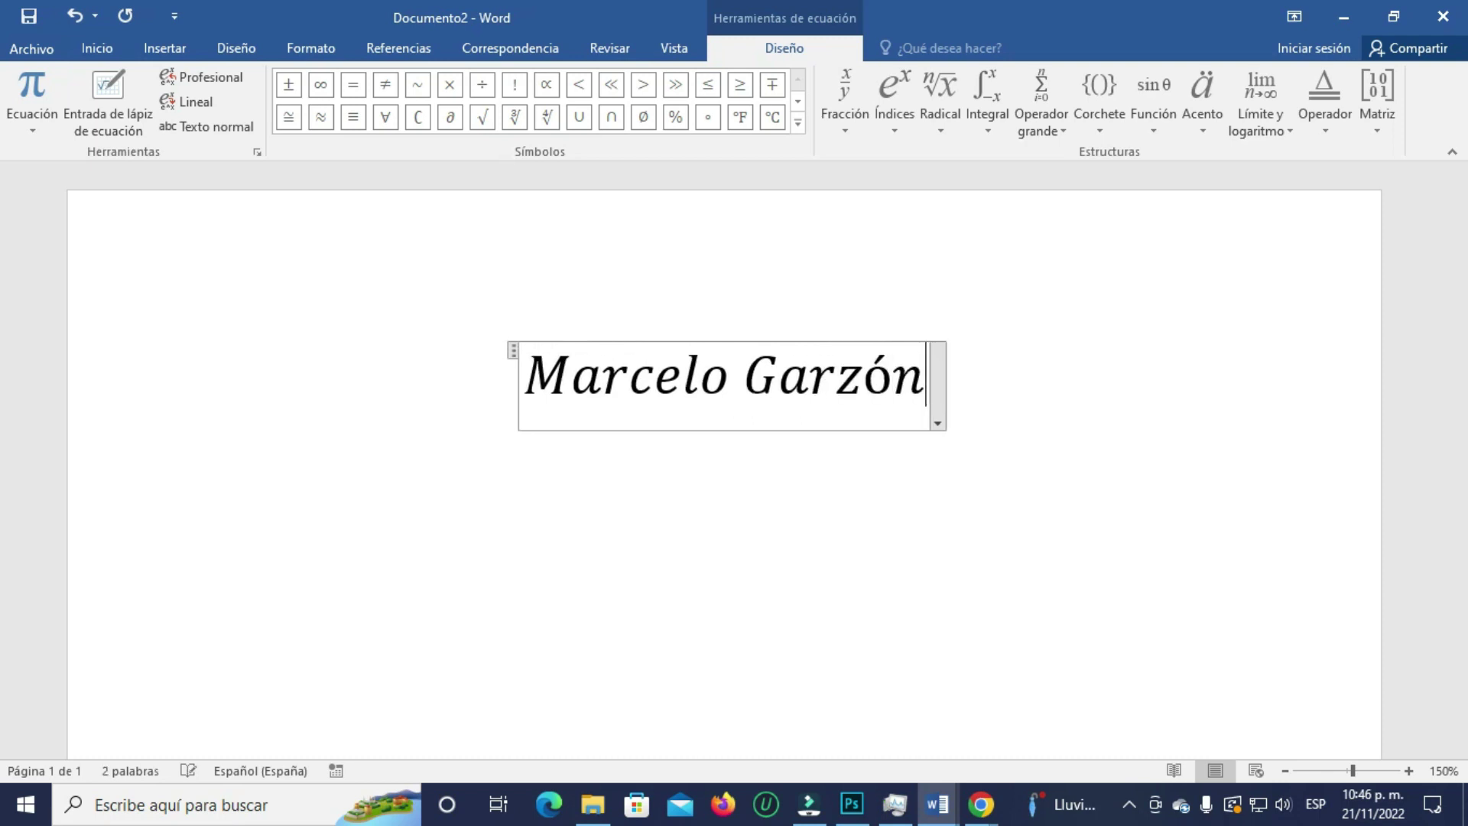
drag(927, 386, 512, 382)
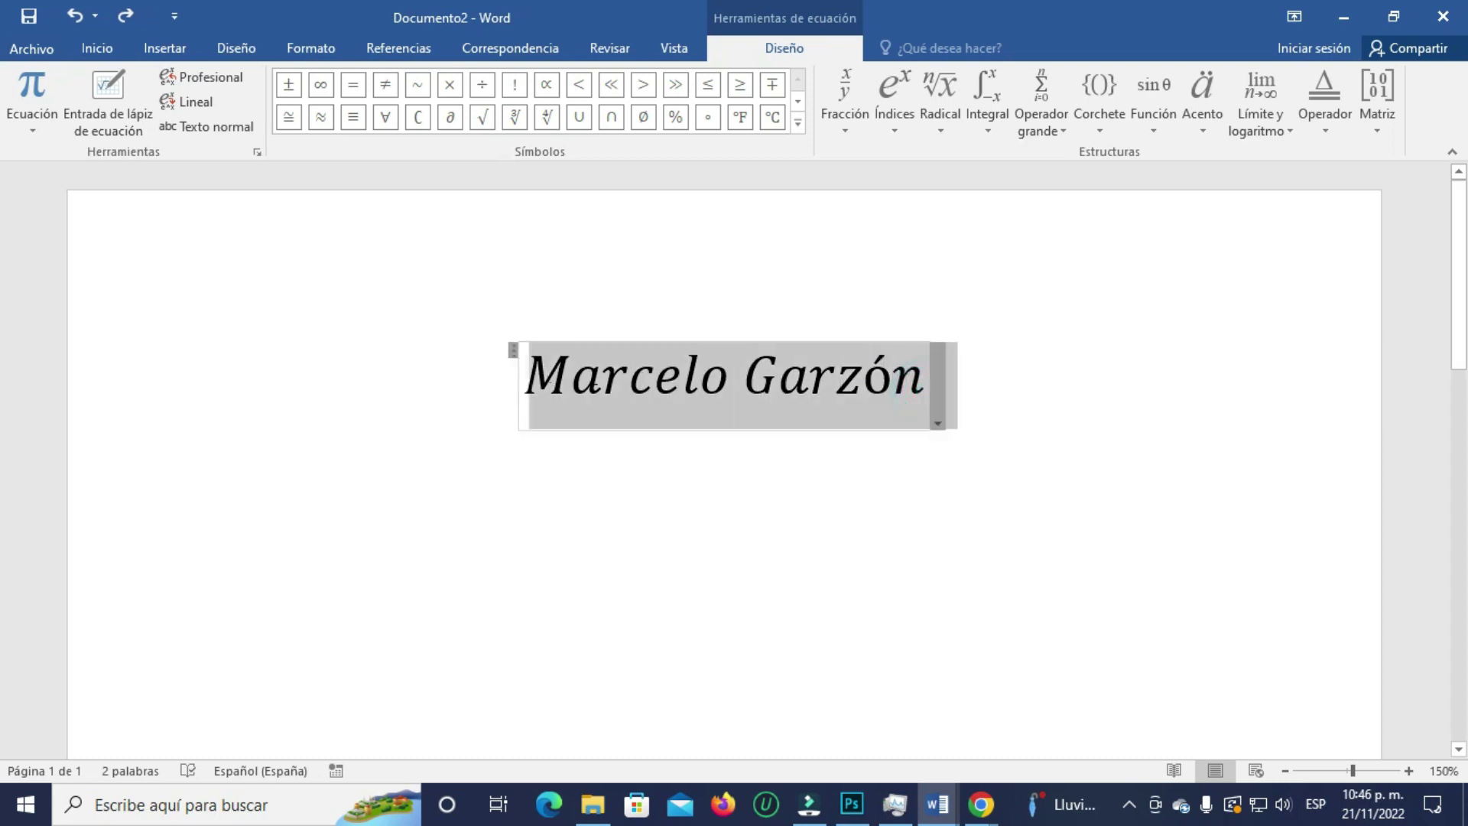
click(1203, 100)
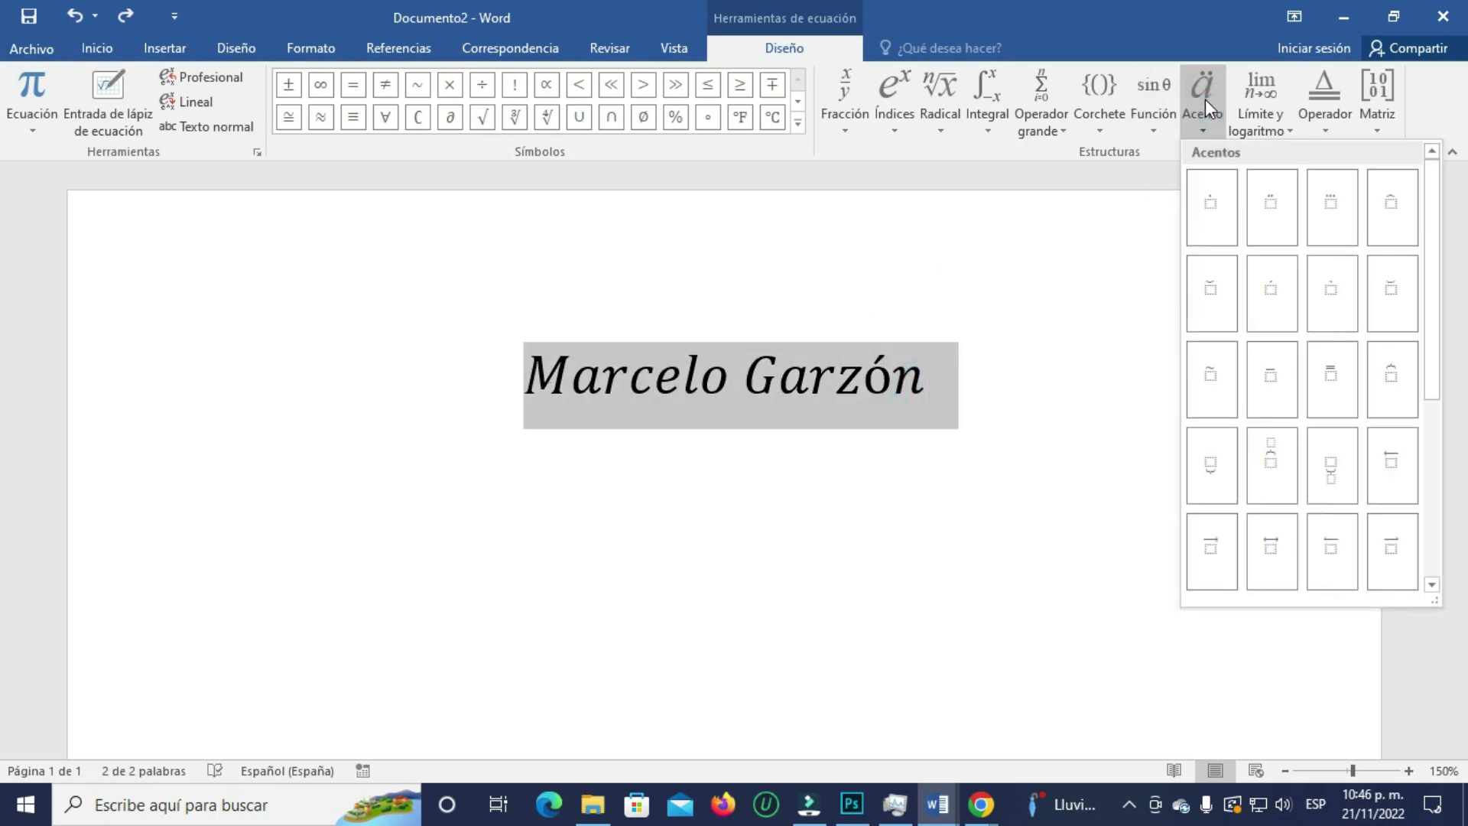
- Put a single overbar across the entire name in the equation
click(1269, 377)
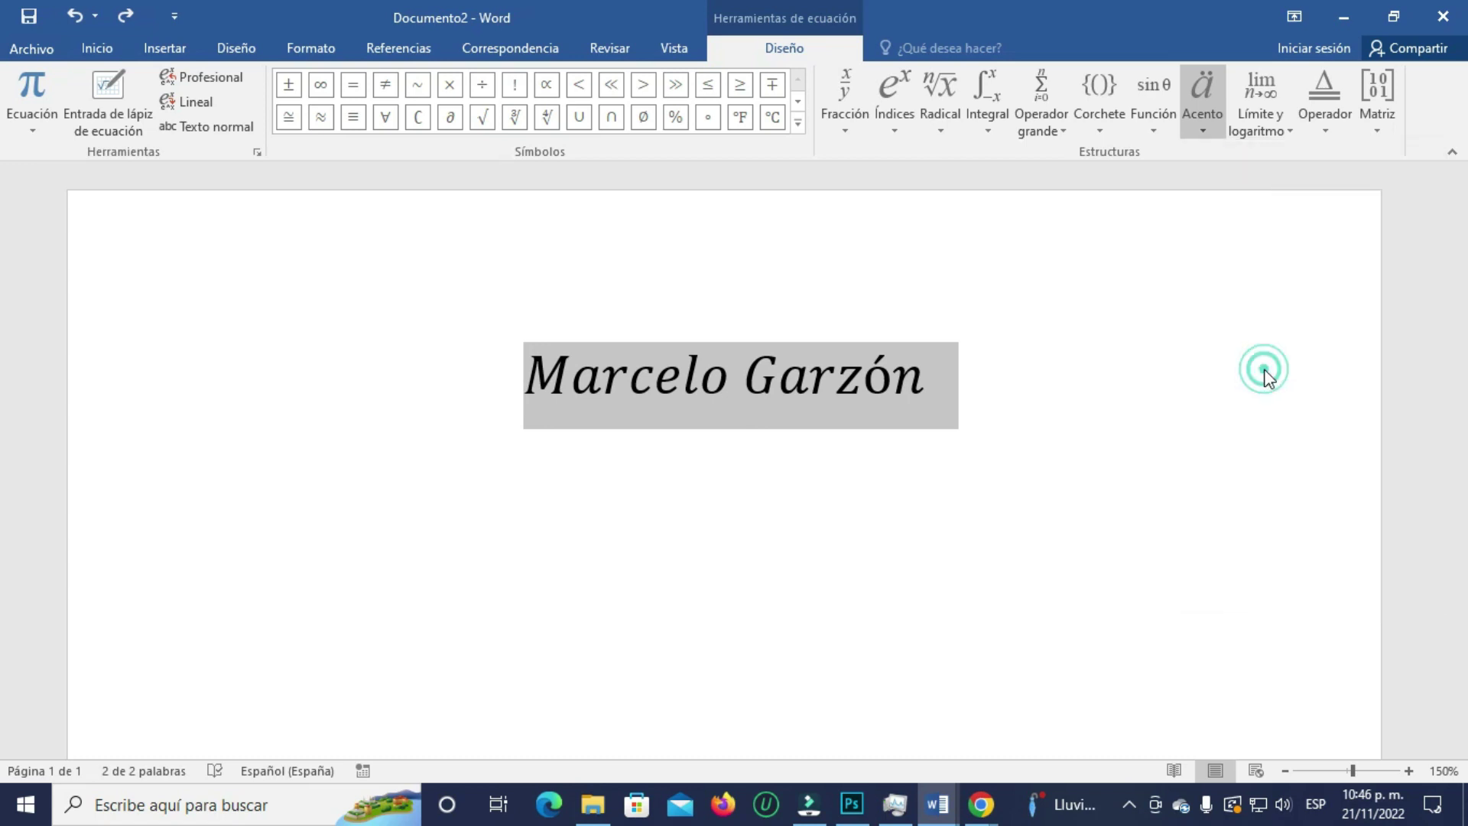
click(1131, 393)
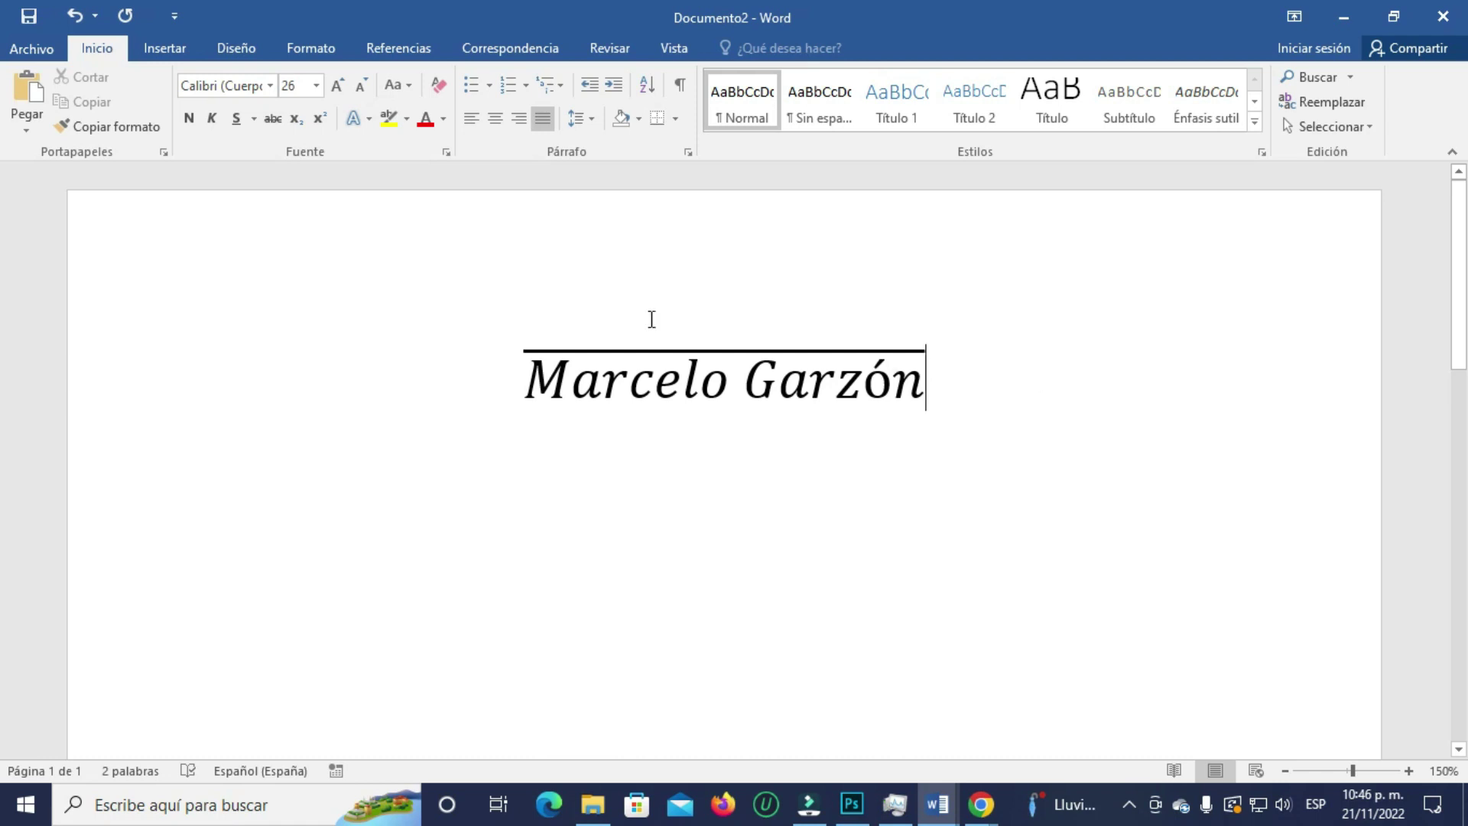
click(825, 381)
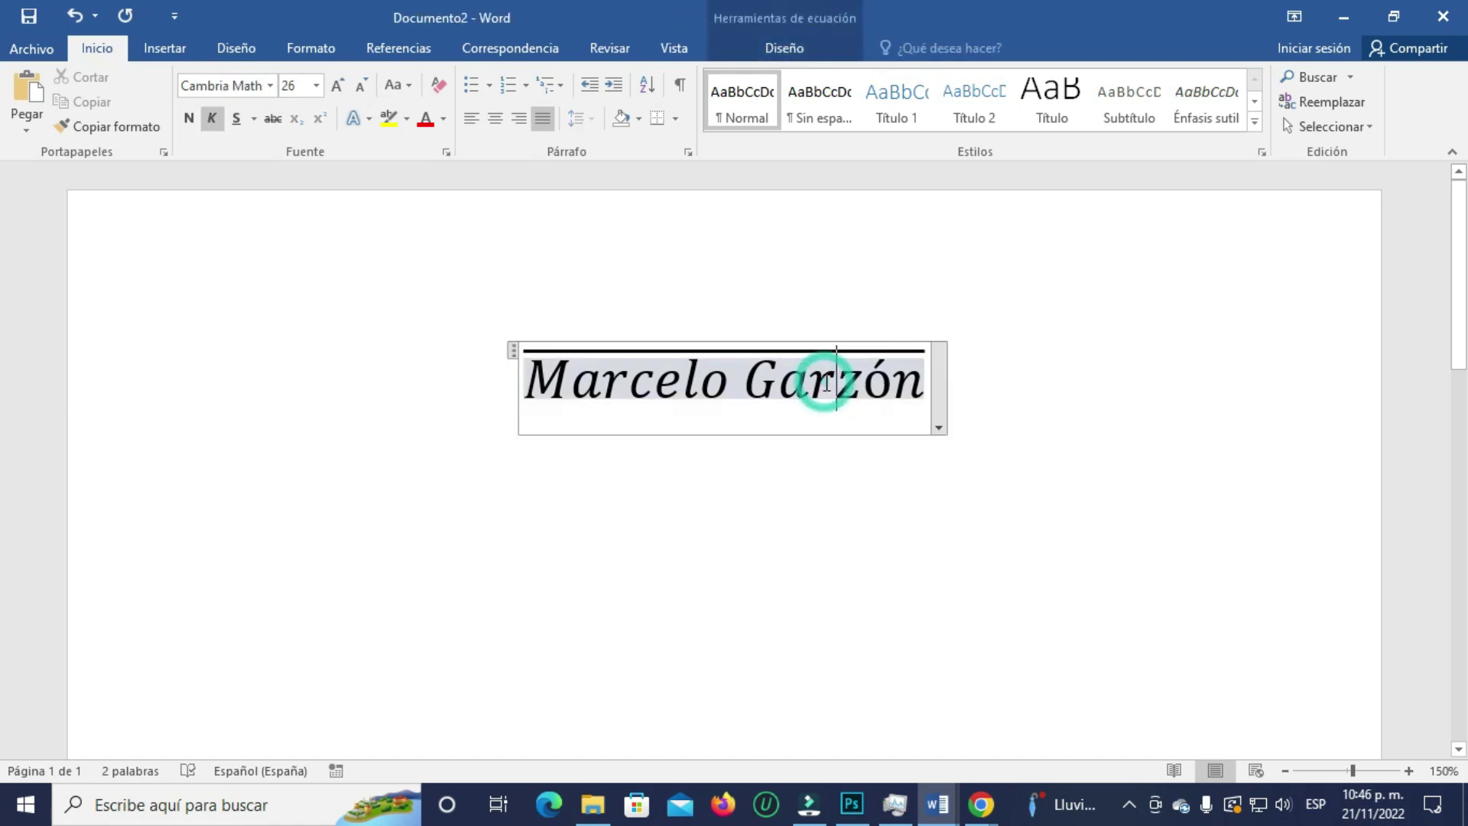
- Set the name equation's justification to Izquierda, then A la derecha, finally Centrada
click(940, 428)
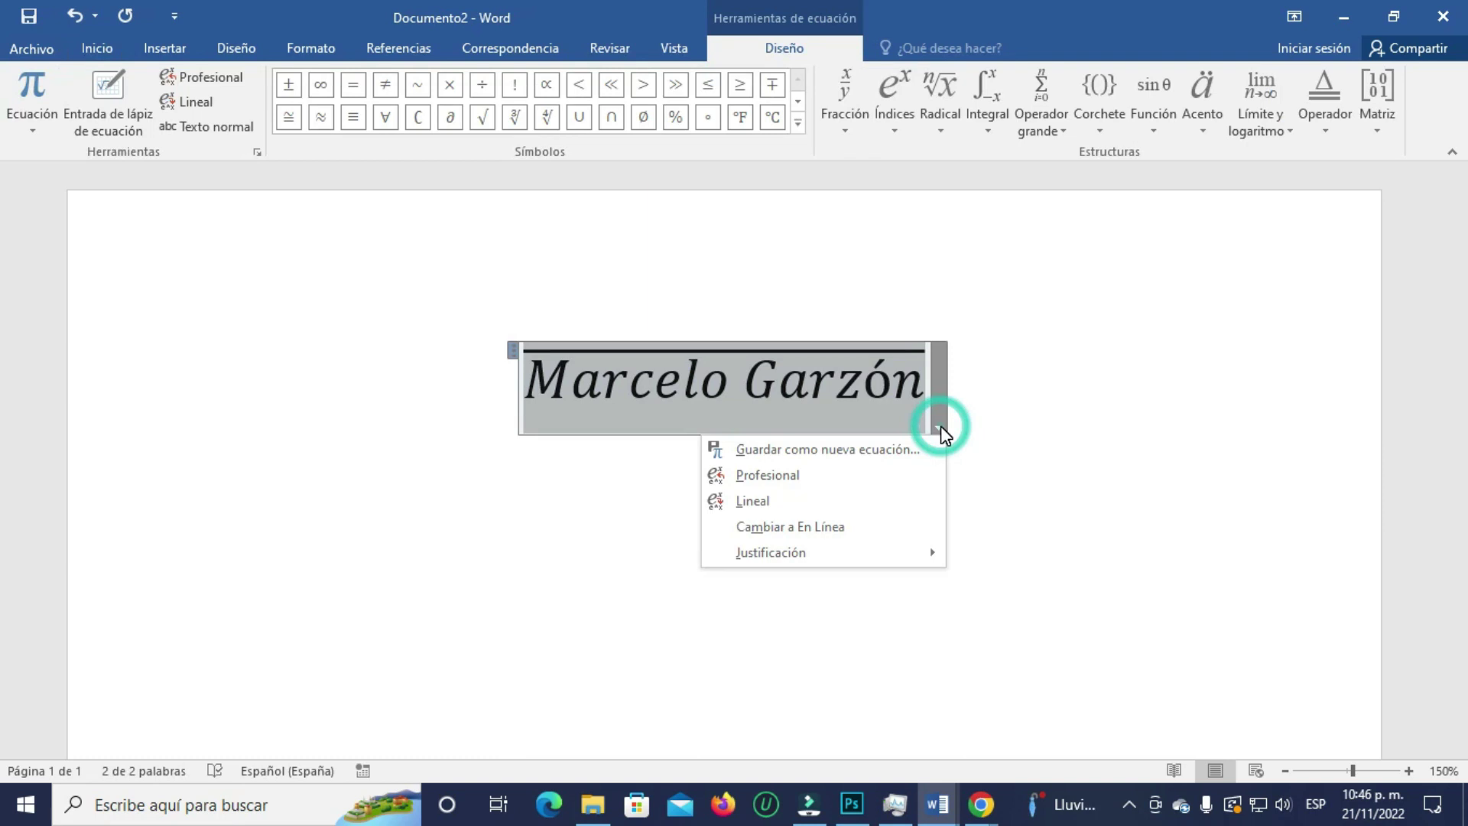
mouse_move(814, 553)
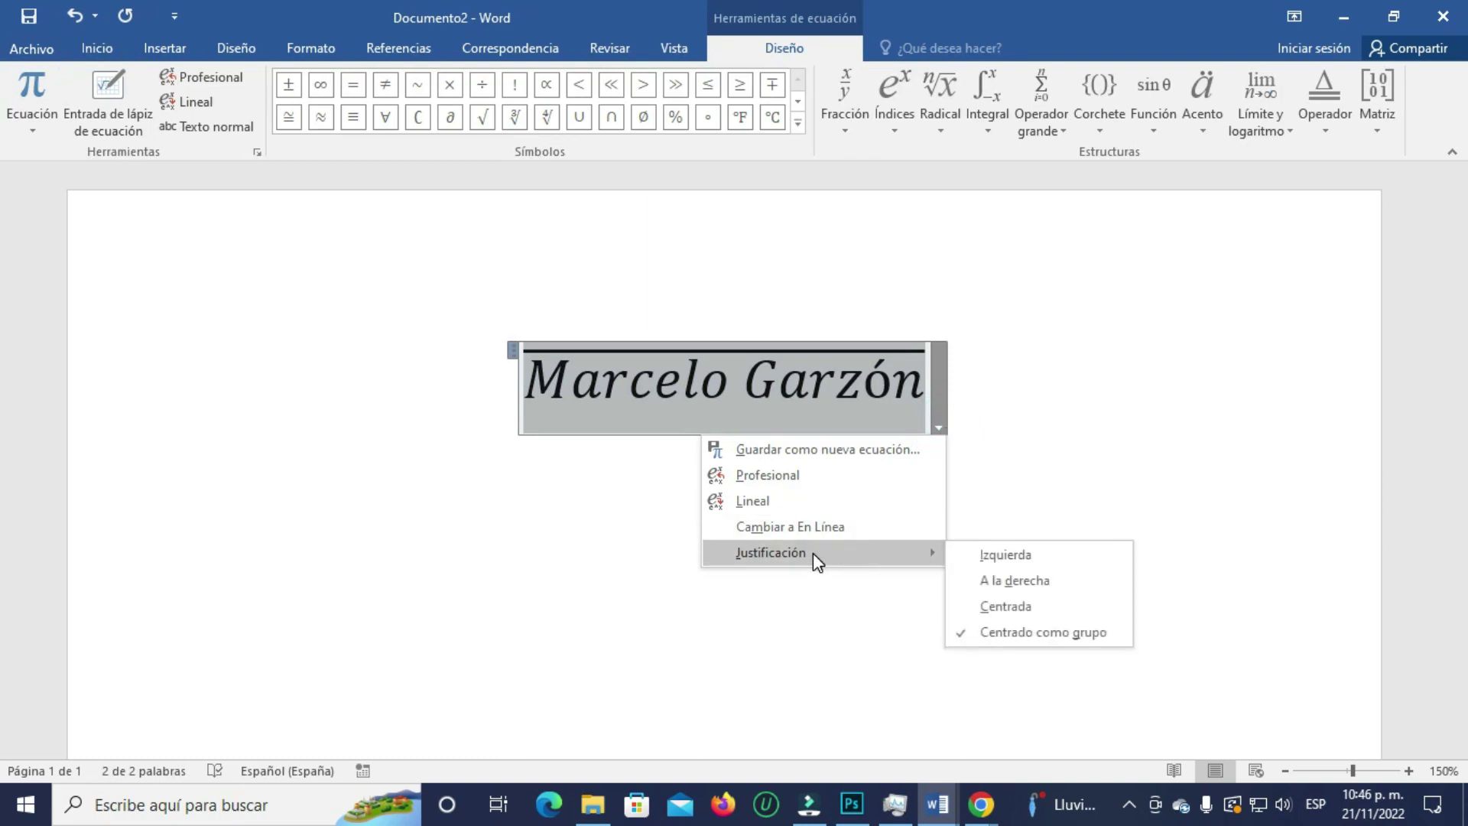
click(1020, 560)
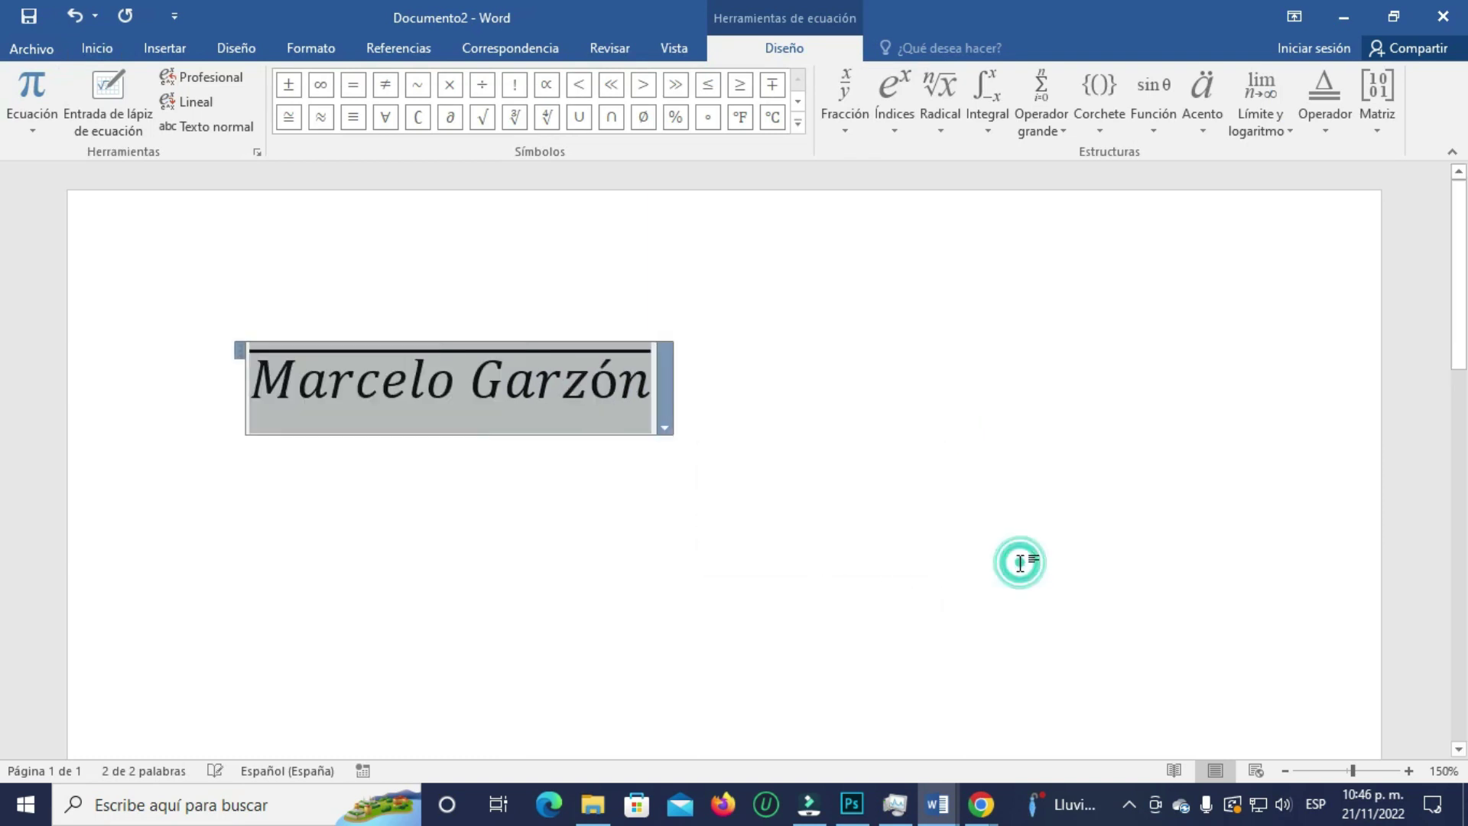
click(665, 430)
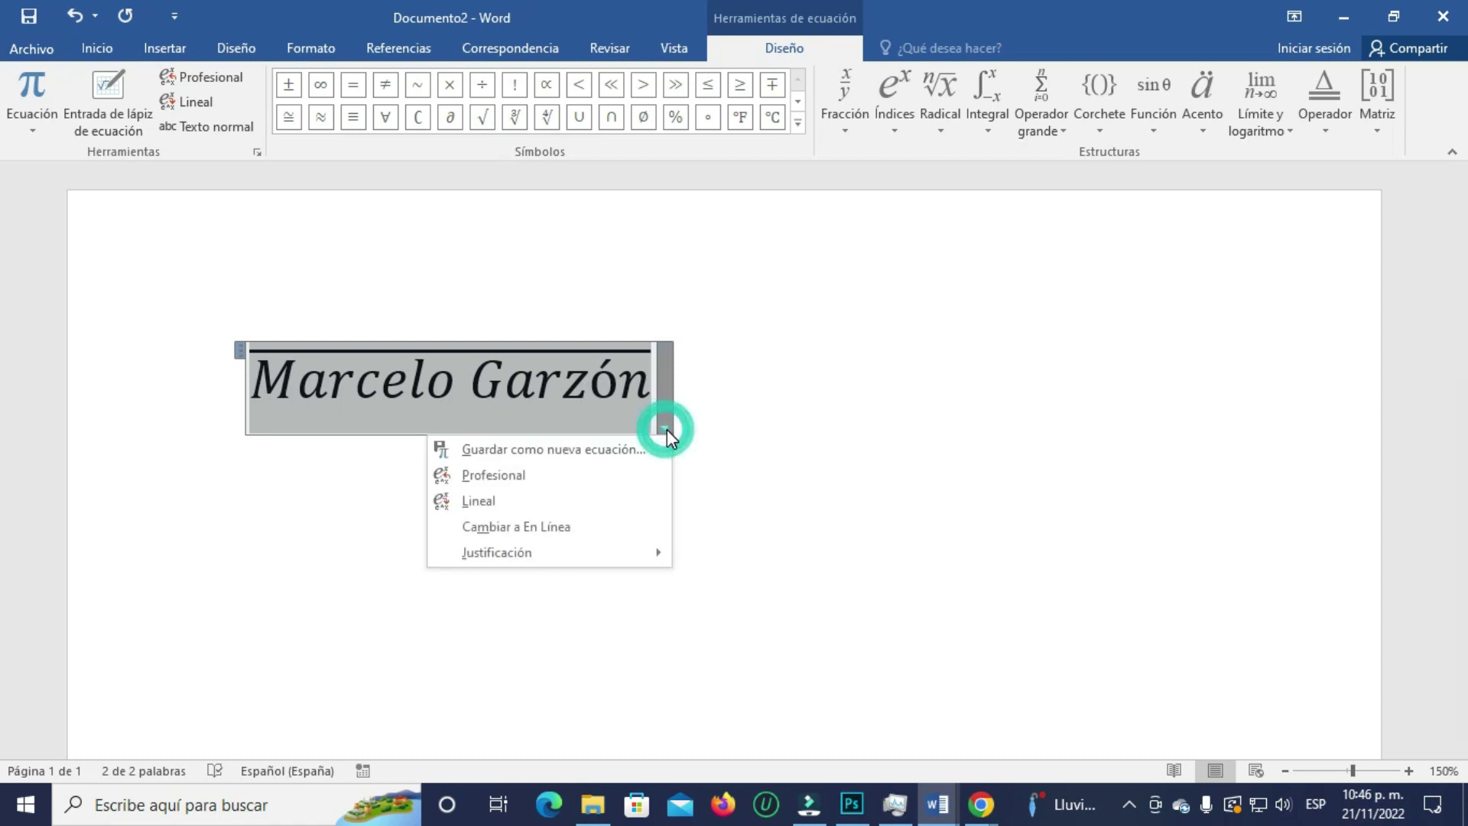
mouse_move(545, 552)
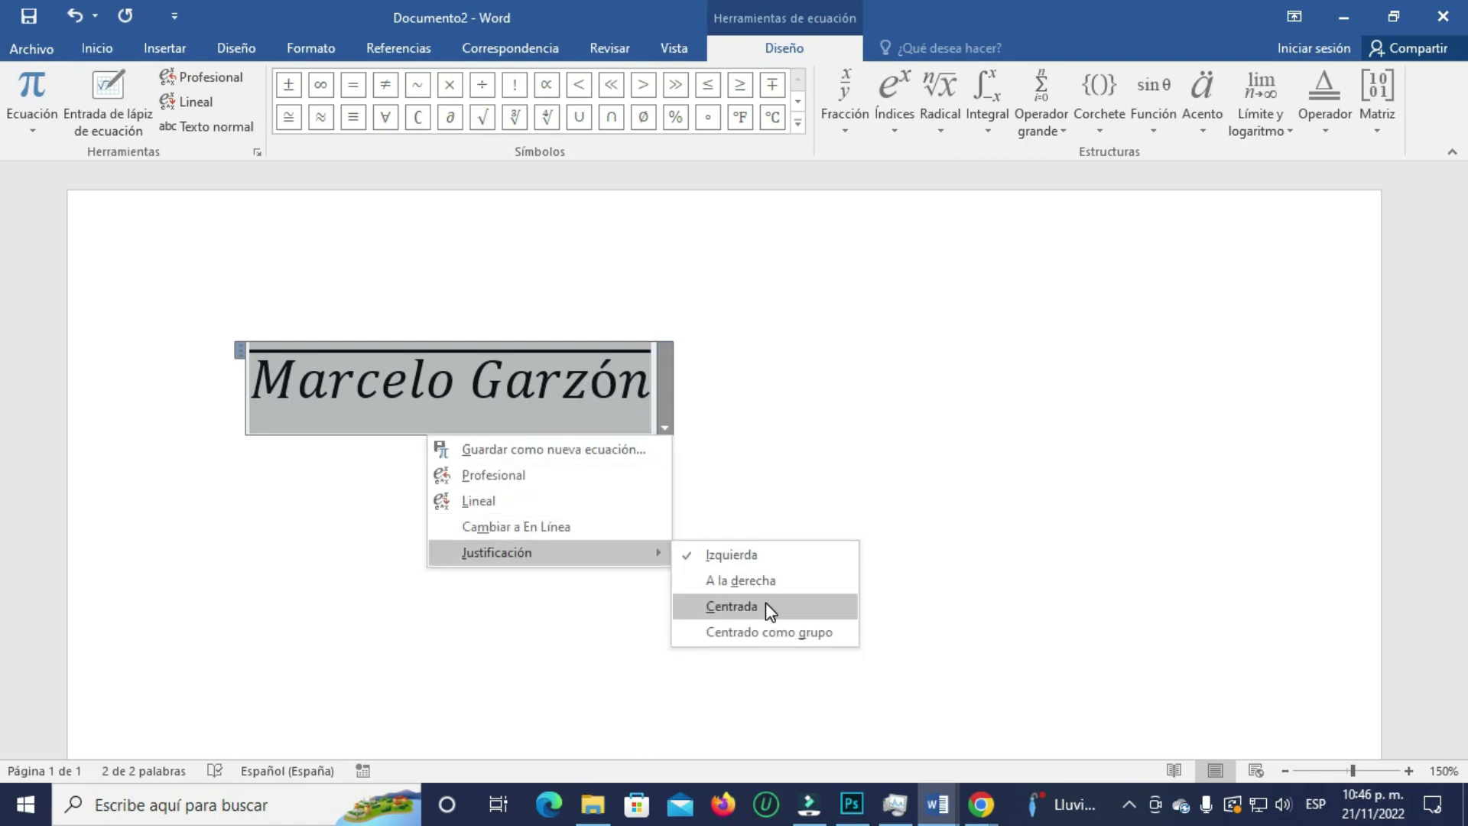
click(760, 579)
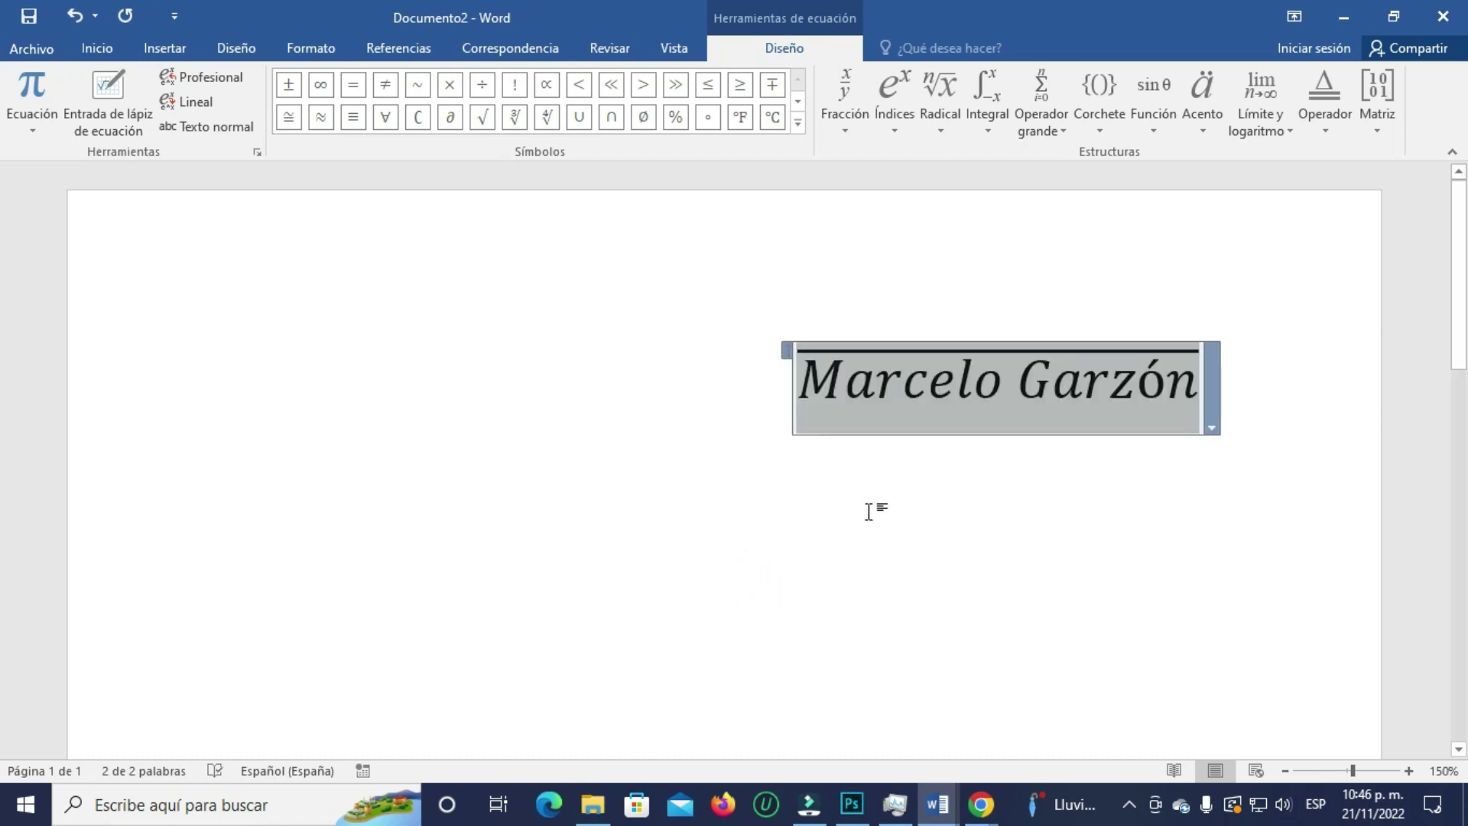
click(1211, 426)
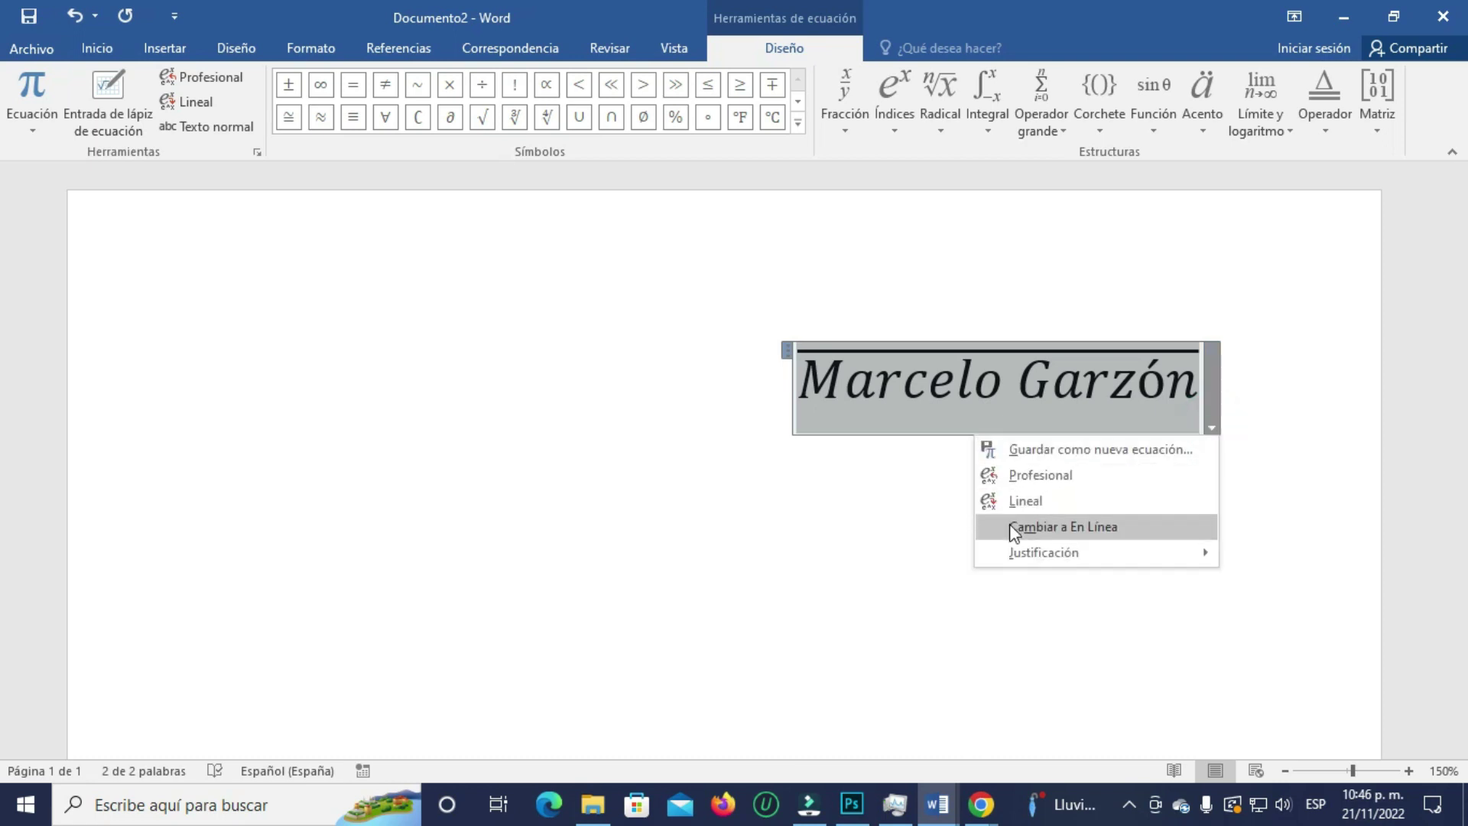
mouse_move(1022, 550)
click(1275, 605)
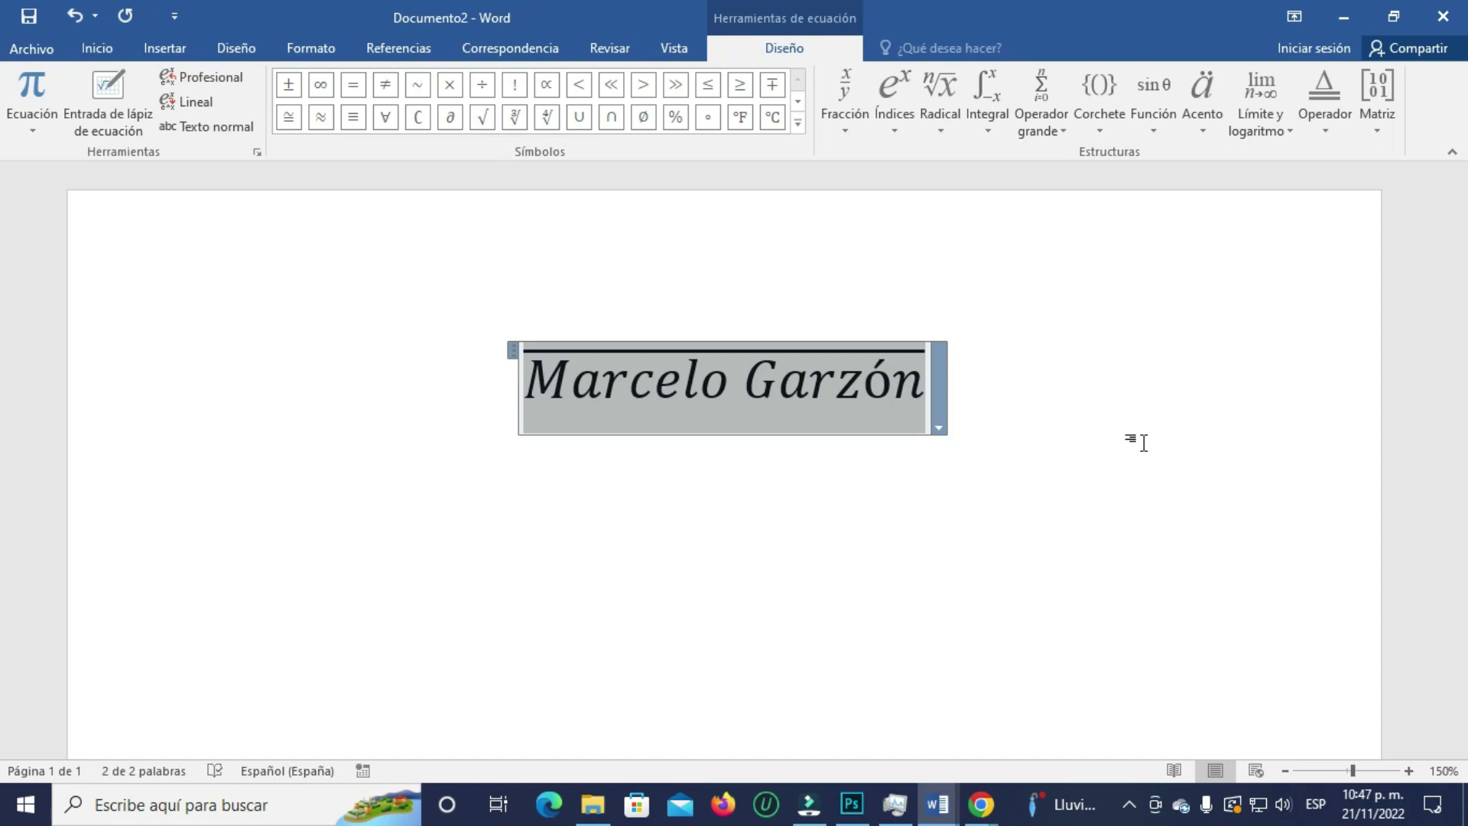
- Undo the name equation, then draw a large blue rectangle and start adding text inside it
key(ctrl+z)
key(ctrl+z)
key(ctrl+z)
key(ctrl+z)
key(ctrl+z)
key(ctrl+z)
key(ctrl+z)
key(ctrl+z)
key(ctrl+z)
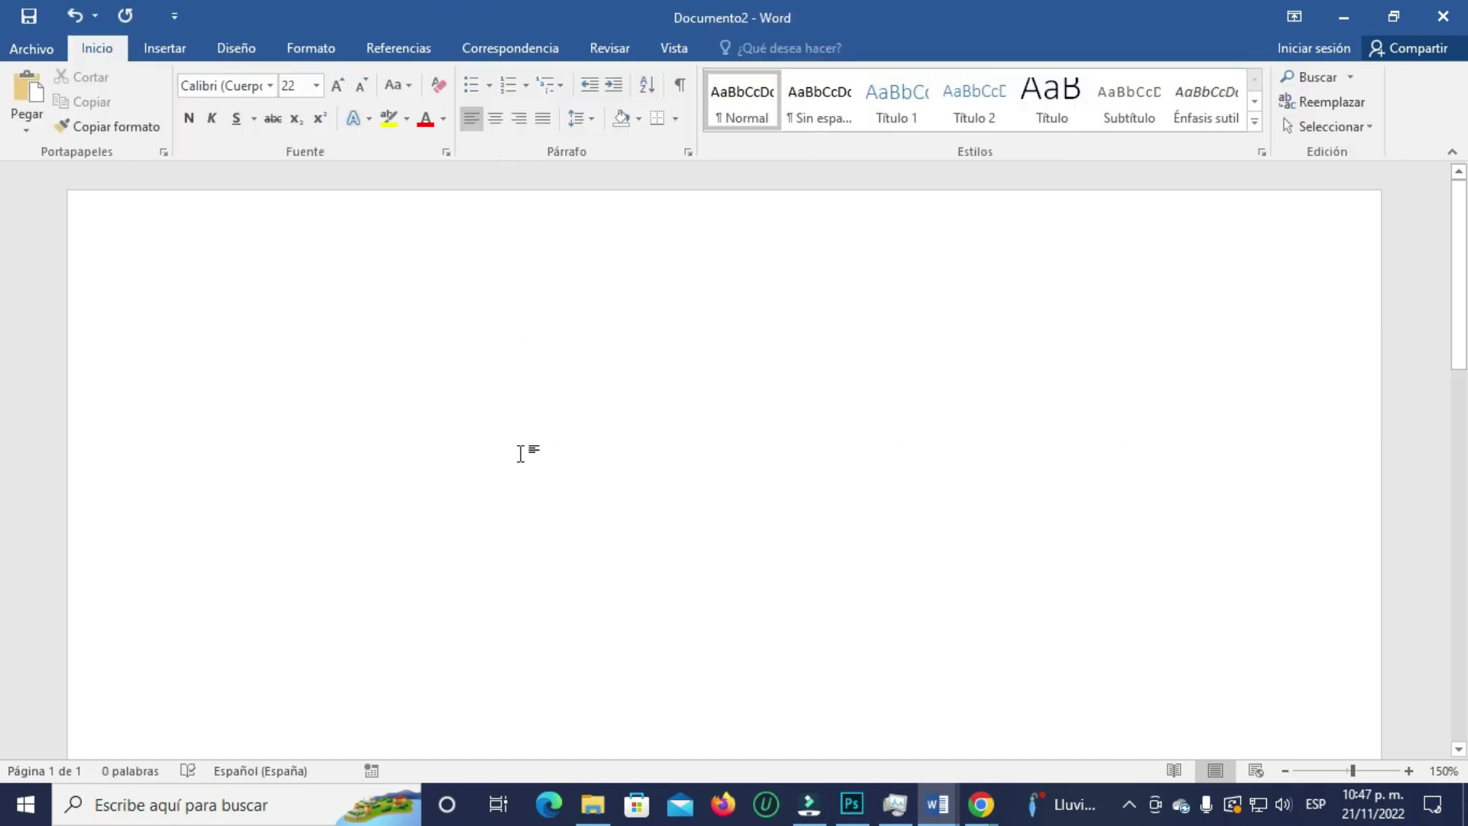
click(177, 49)
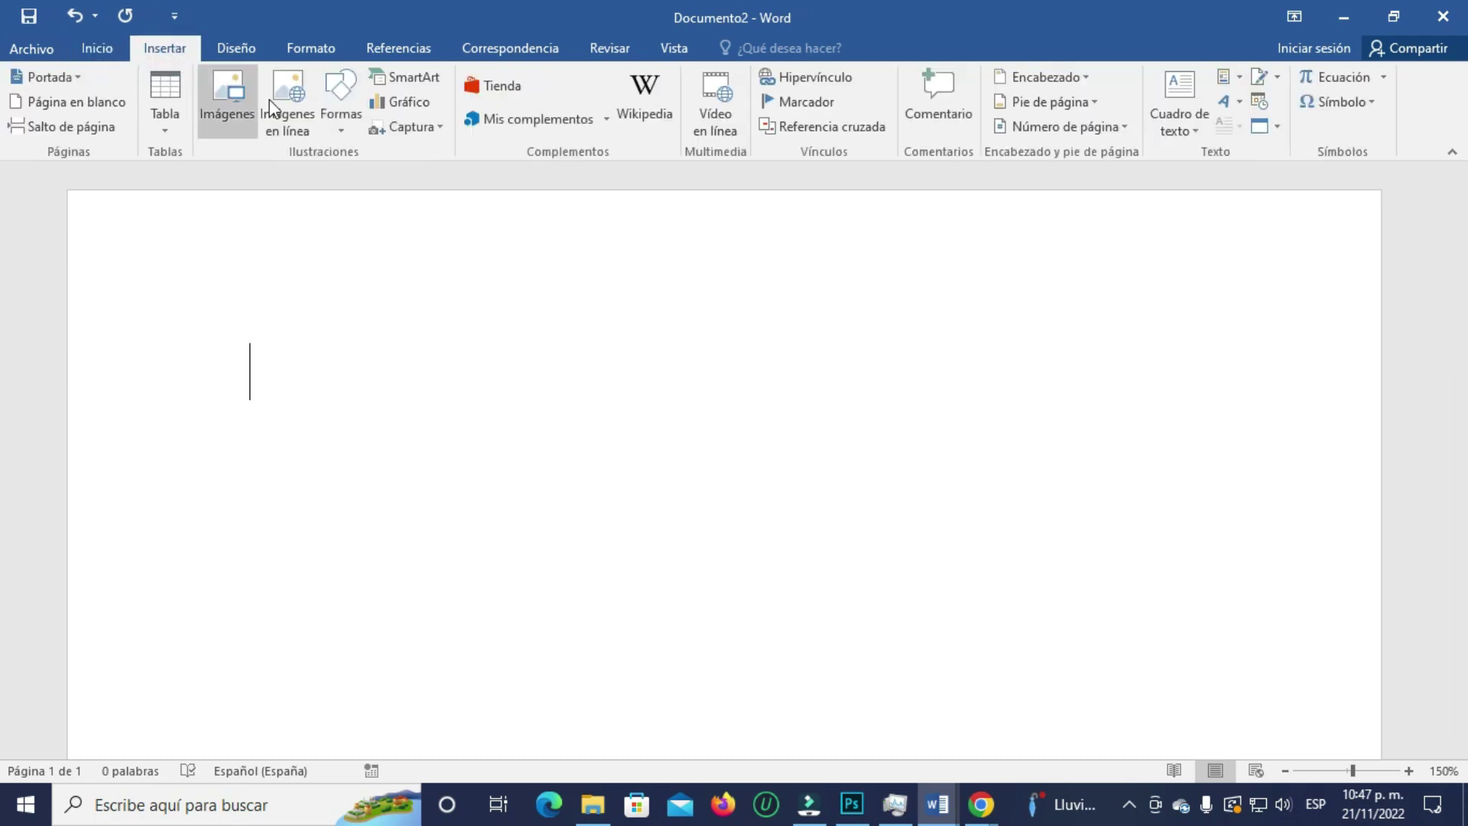
click(343, 127)
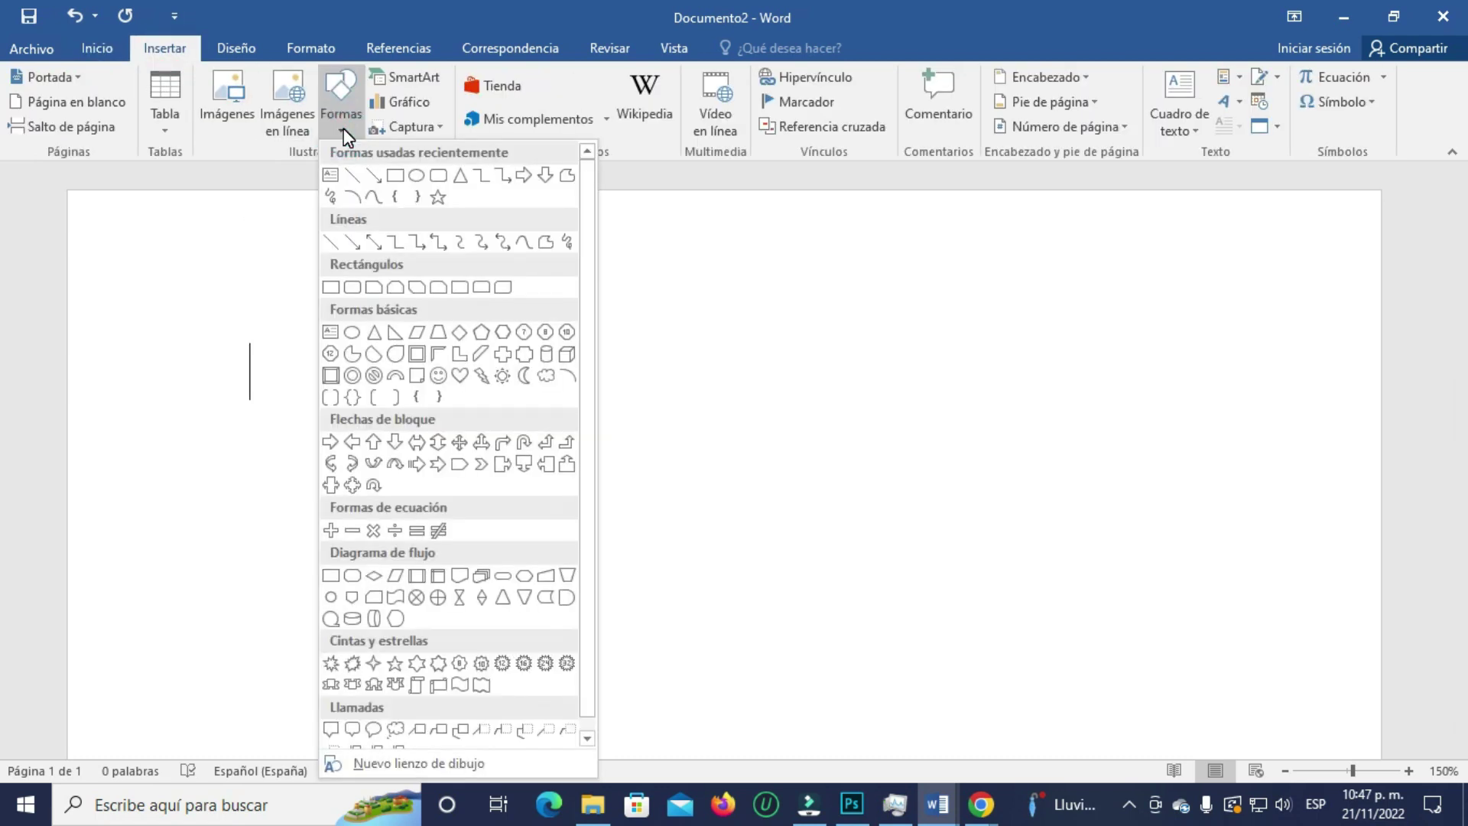
click(324, 289)
mouse_move(324, 291)
mouse_down()
mouse_move(347, 534)
mouse_move(929, 537)
mouse_move(906, 570)
mouse_up()
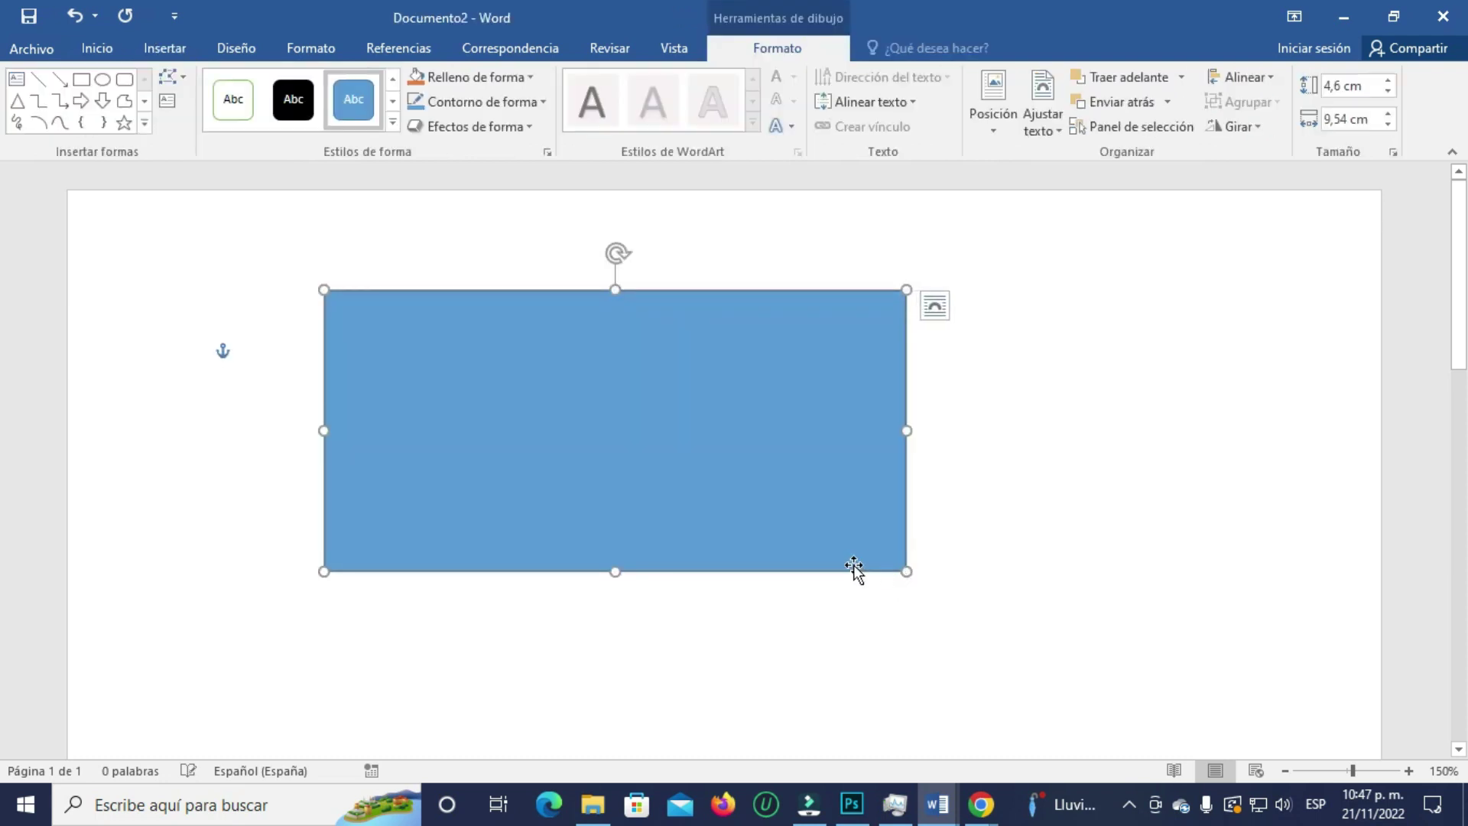
right_click(521, 417)
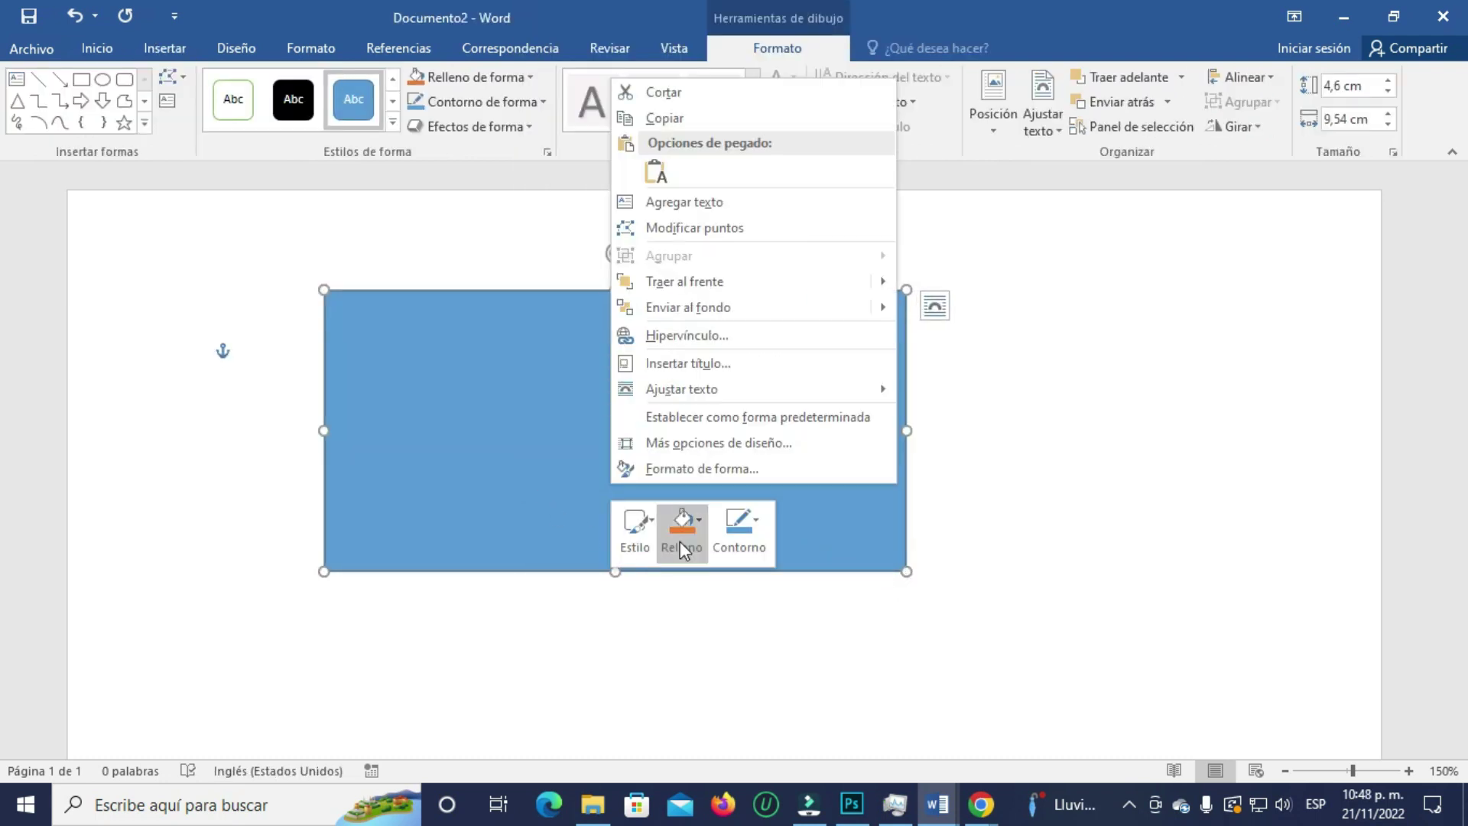
click(685, 204)
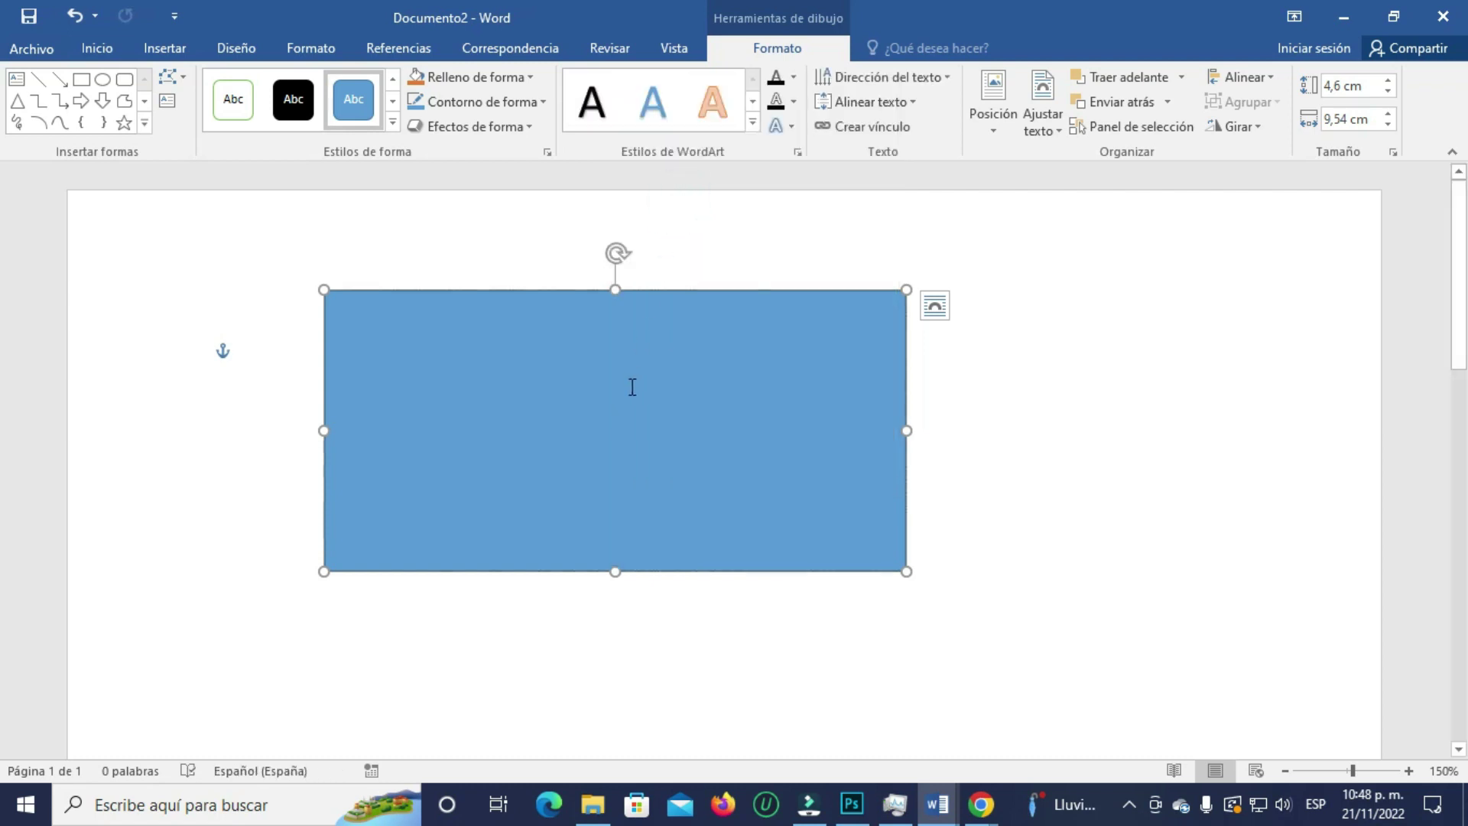
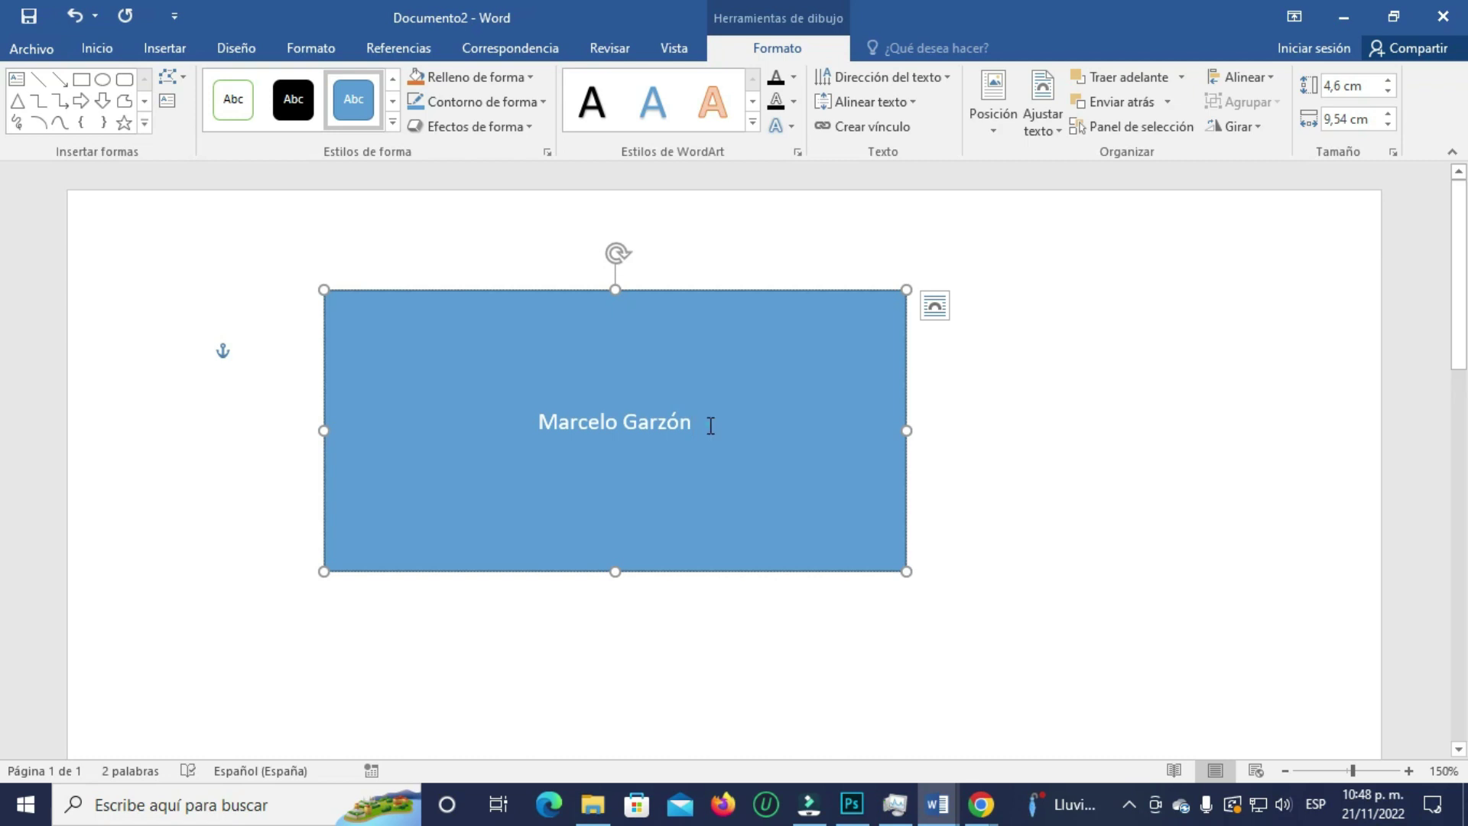
- Type a person's full name in the rectangle and set it to 26-point font
drag(711, 423, 503, 384)
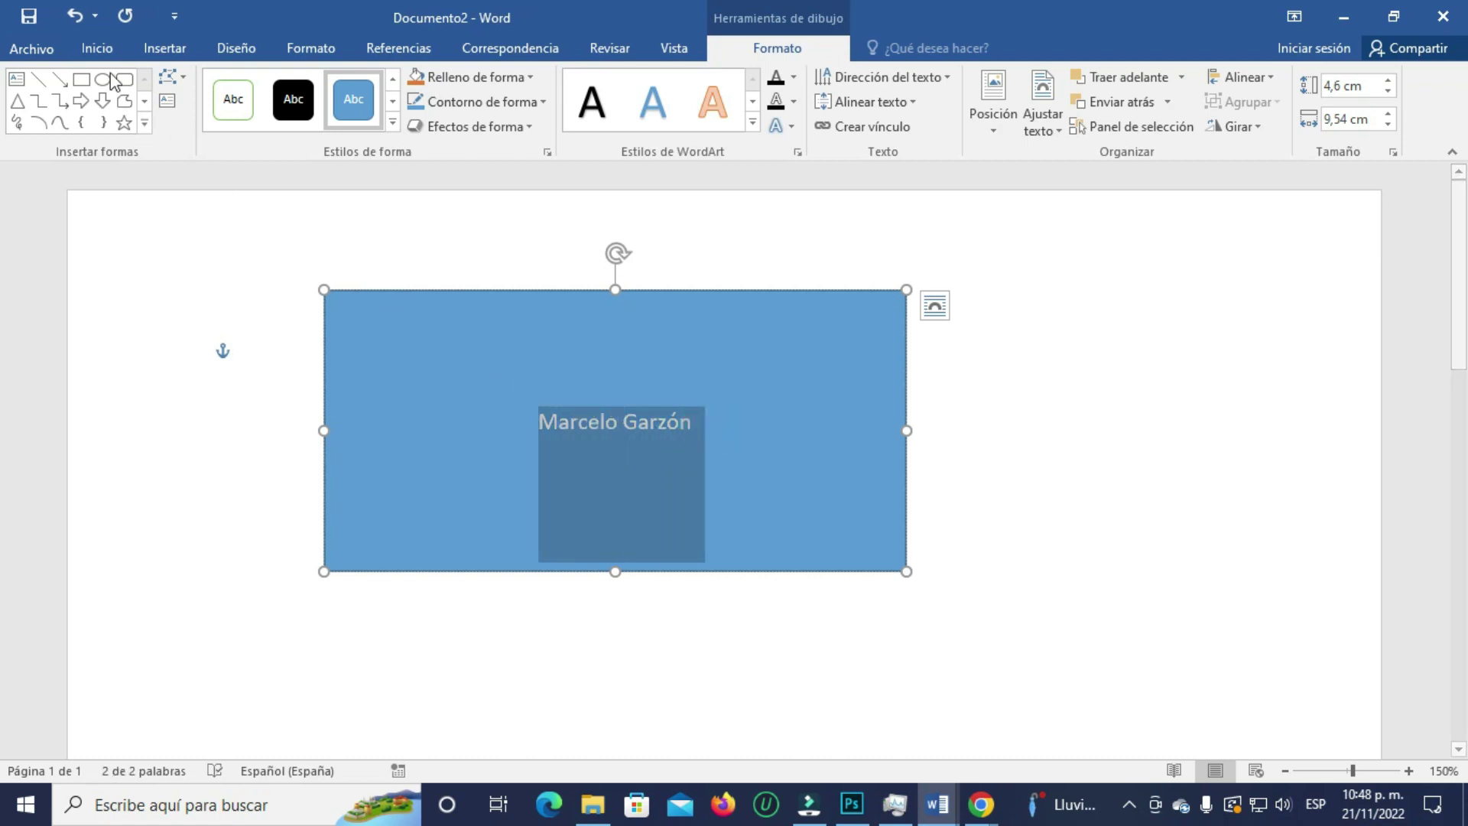
click(97, 47)
click(316, 85)
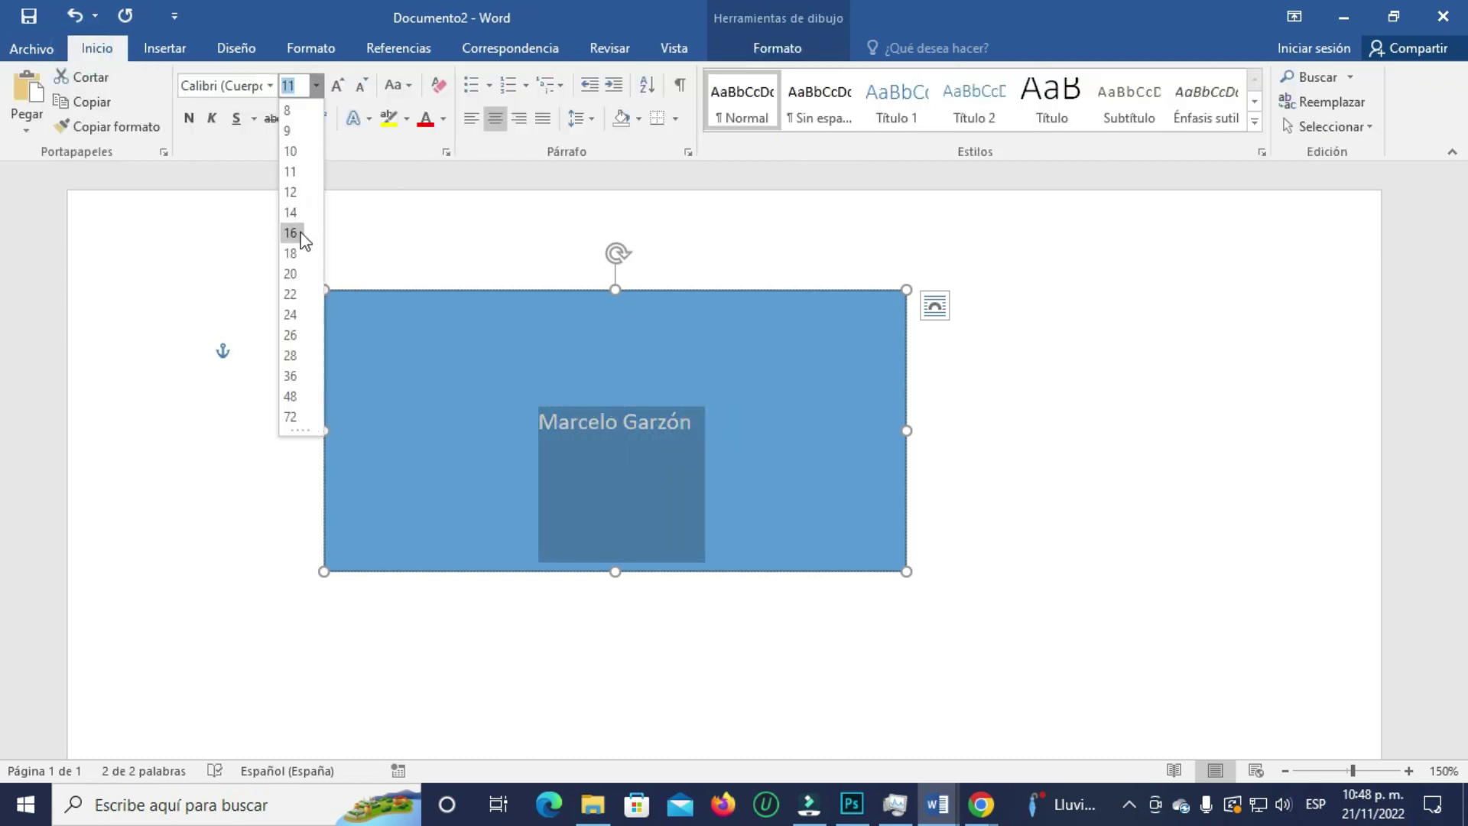
click(289, 336)
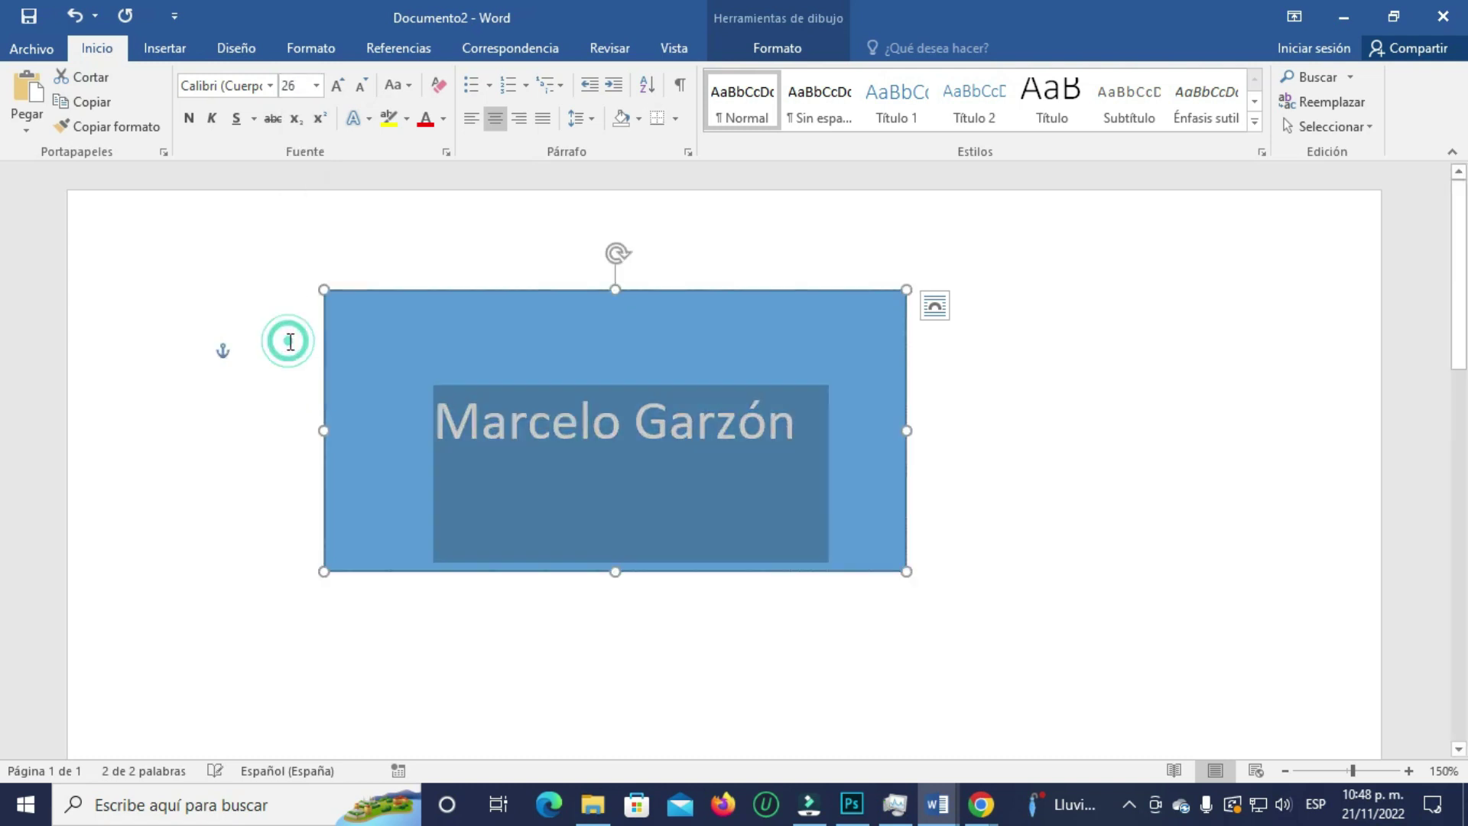
click(159, 47)
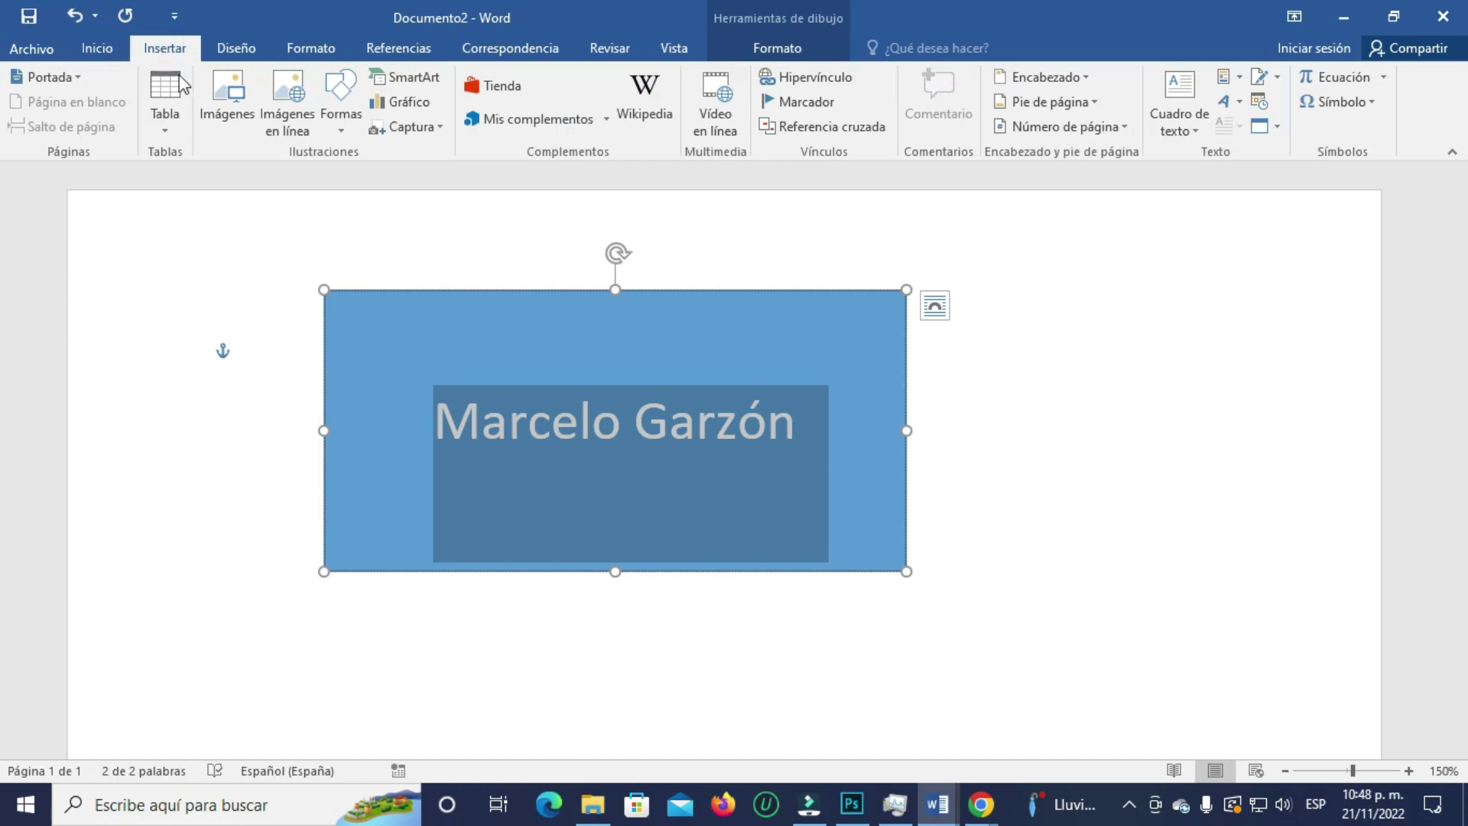
- Convert the name in the blue rectangle into an equation with an overbar accent, then reselect the rectangle
click(1343, 79)
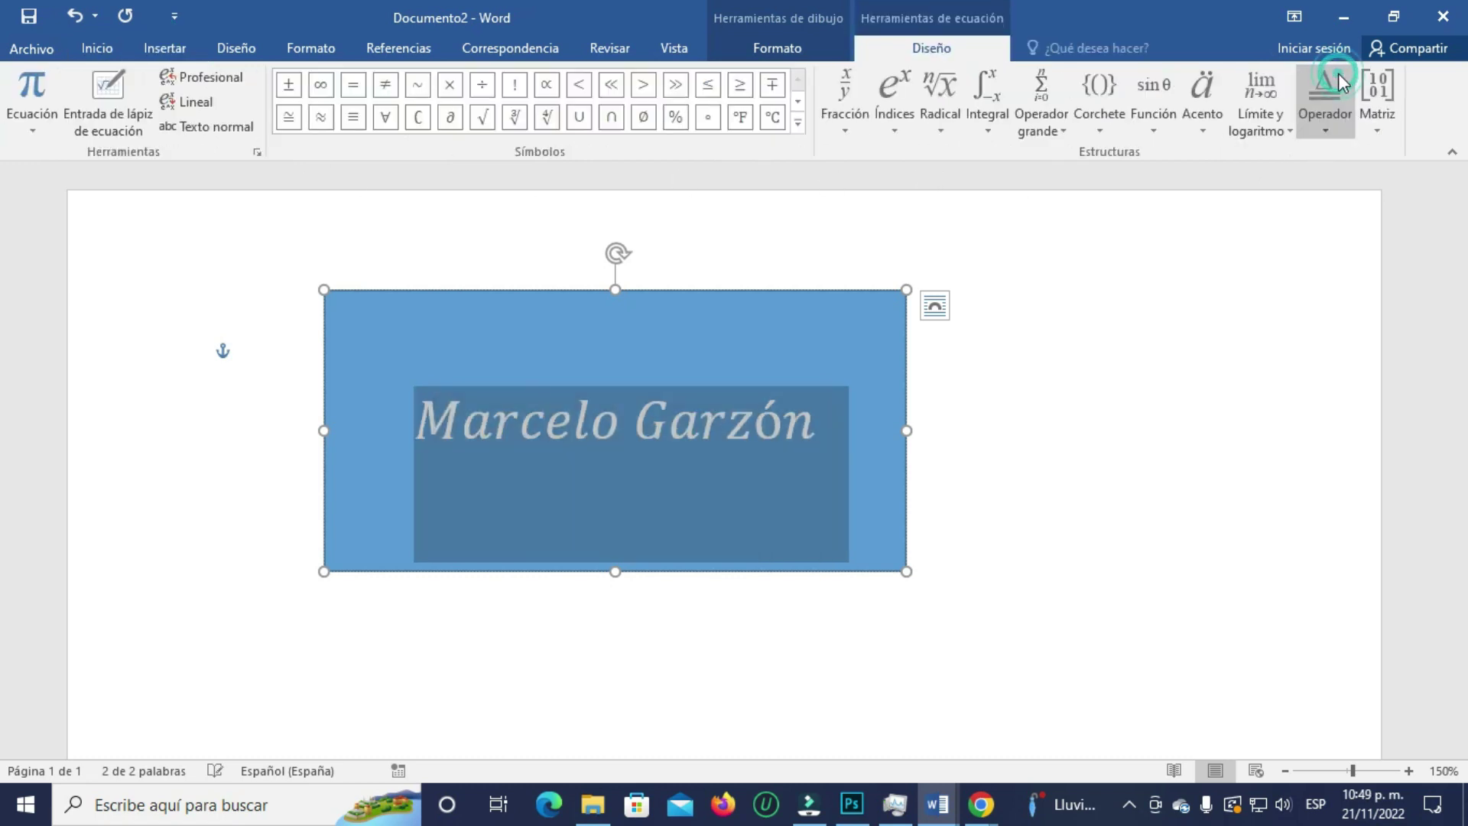
click(1208, 128)
click(1208, 129)
click(1208, 128)
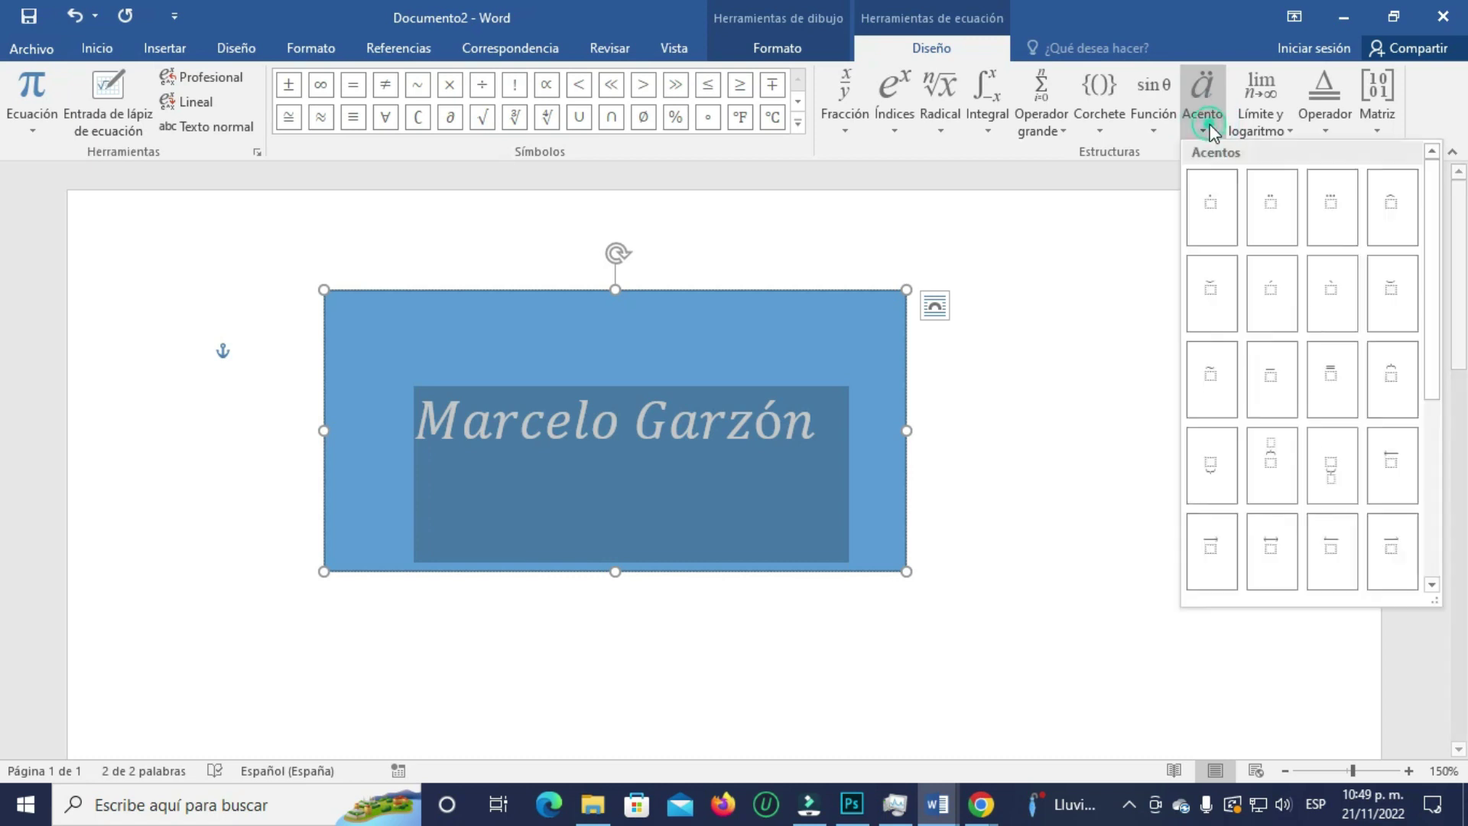
click(1271, 377)
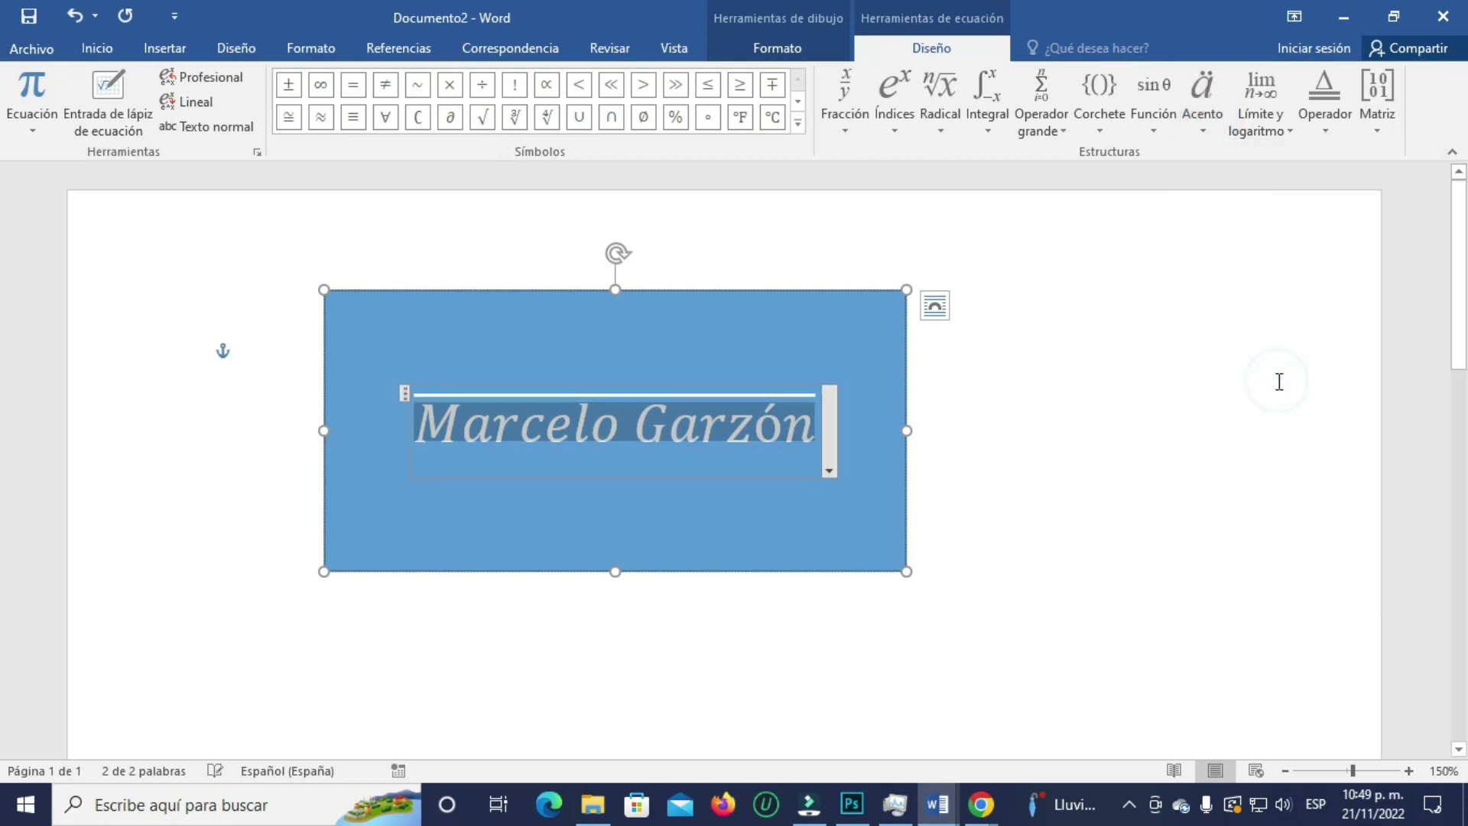
click(1060, 432)
click(955, 349)
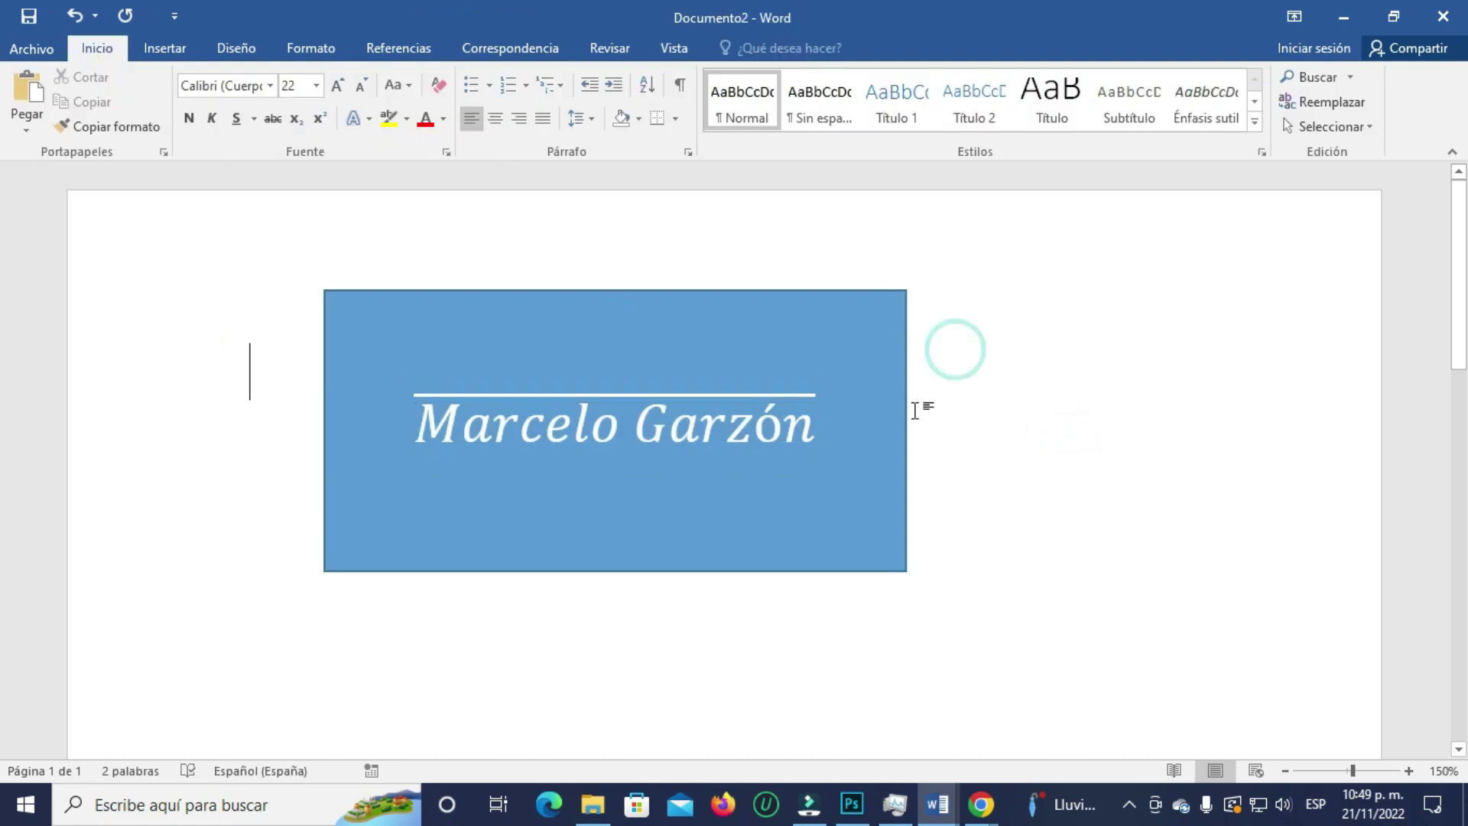
click(864, 295)
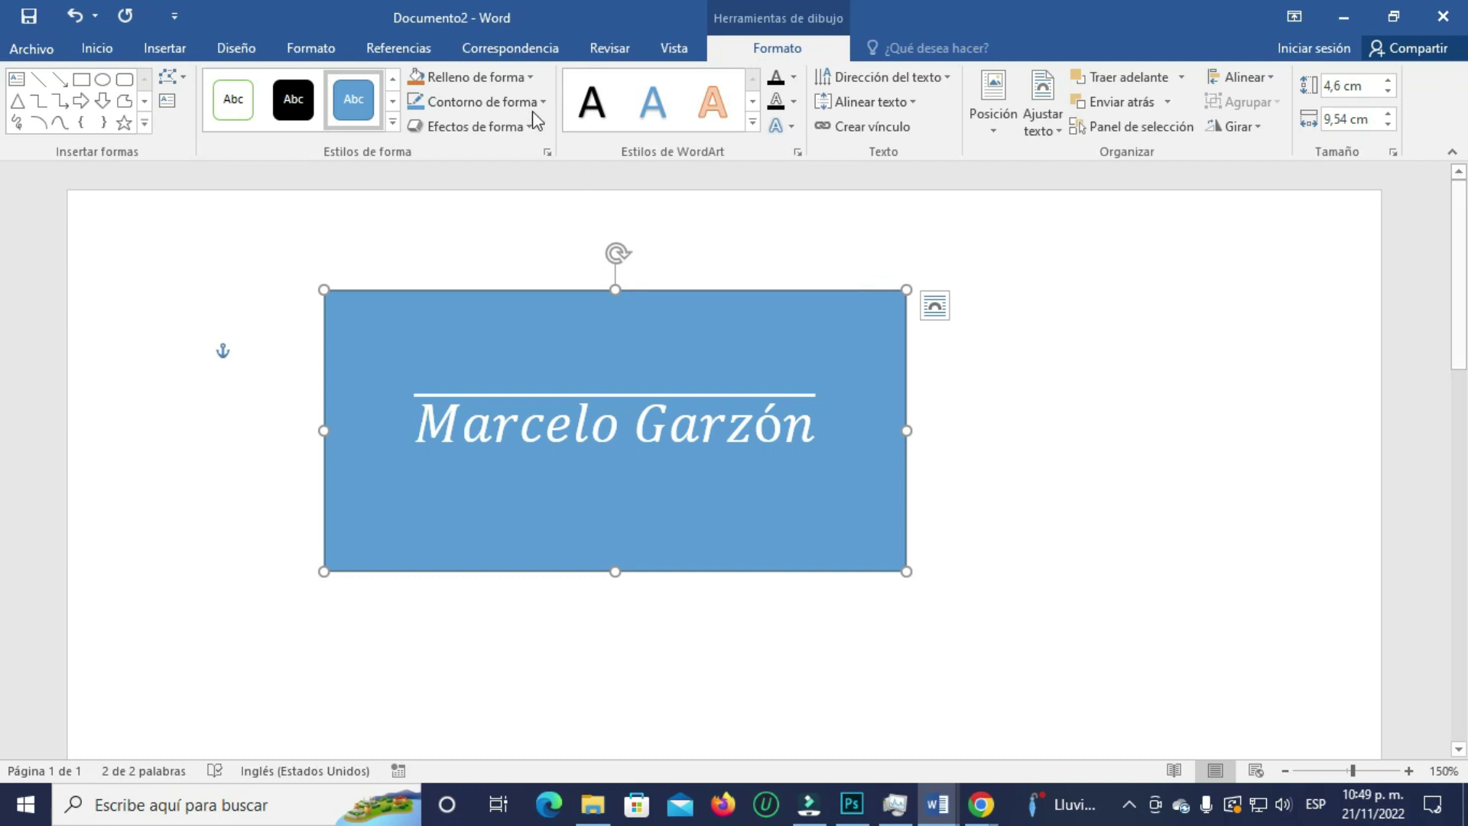
- Set the rectangle's Relleno de forma to Sin relleno and reselect the overlined name inside it
click(534, 78)
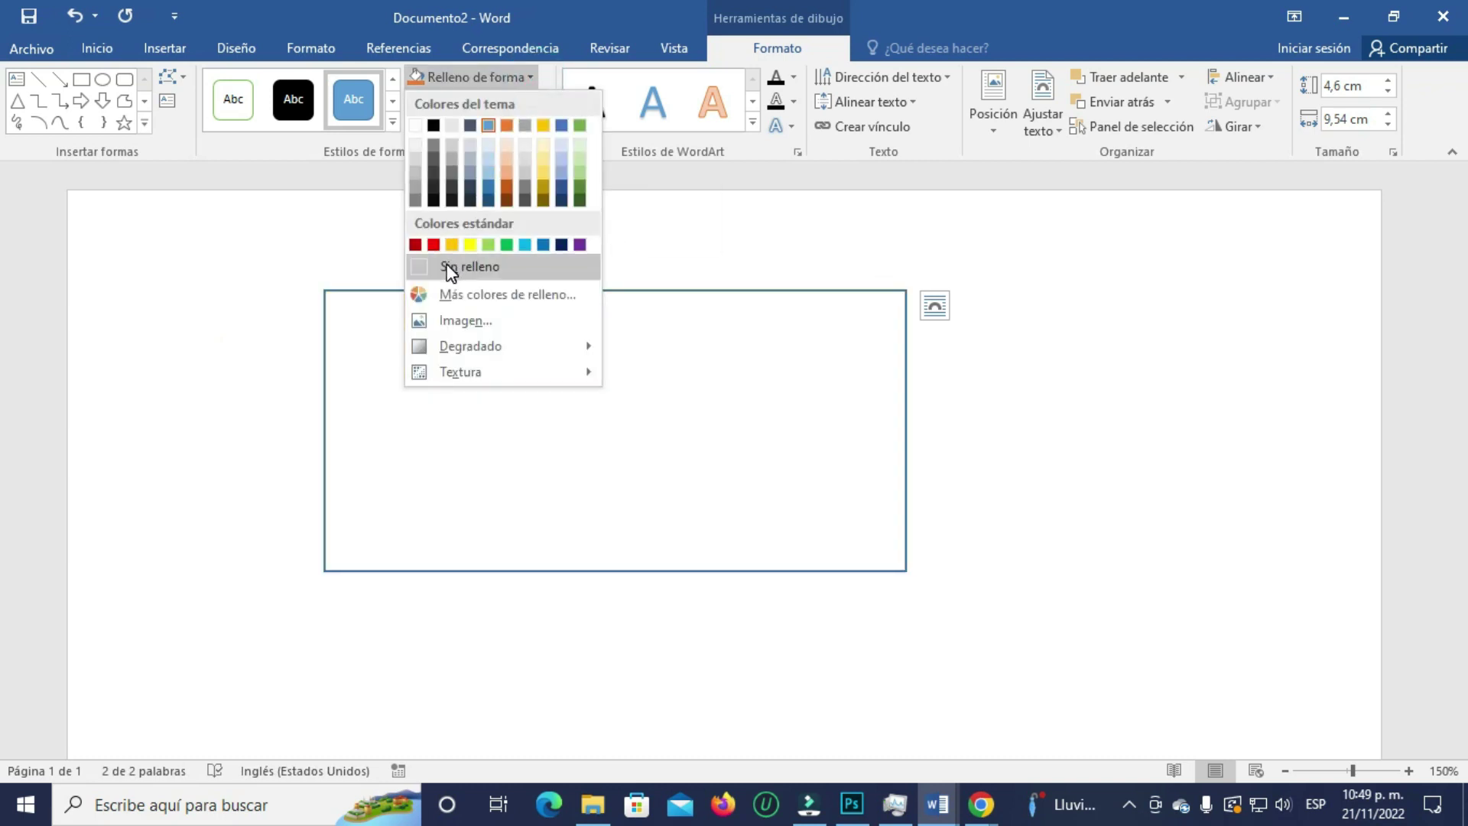
click(451, 268)
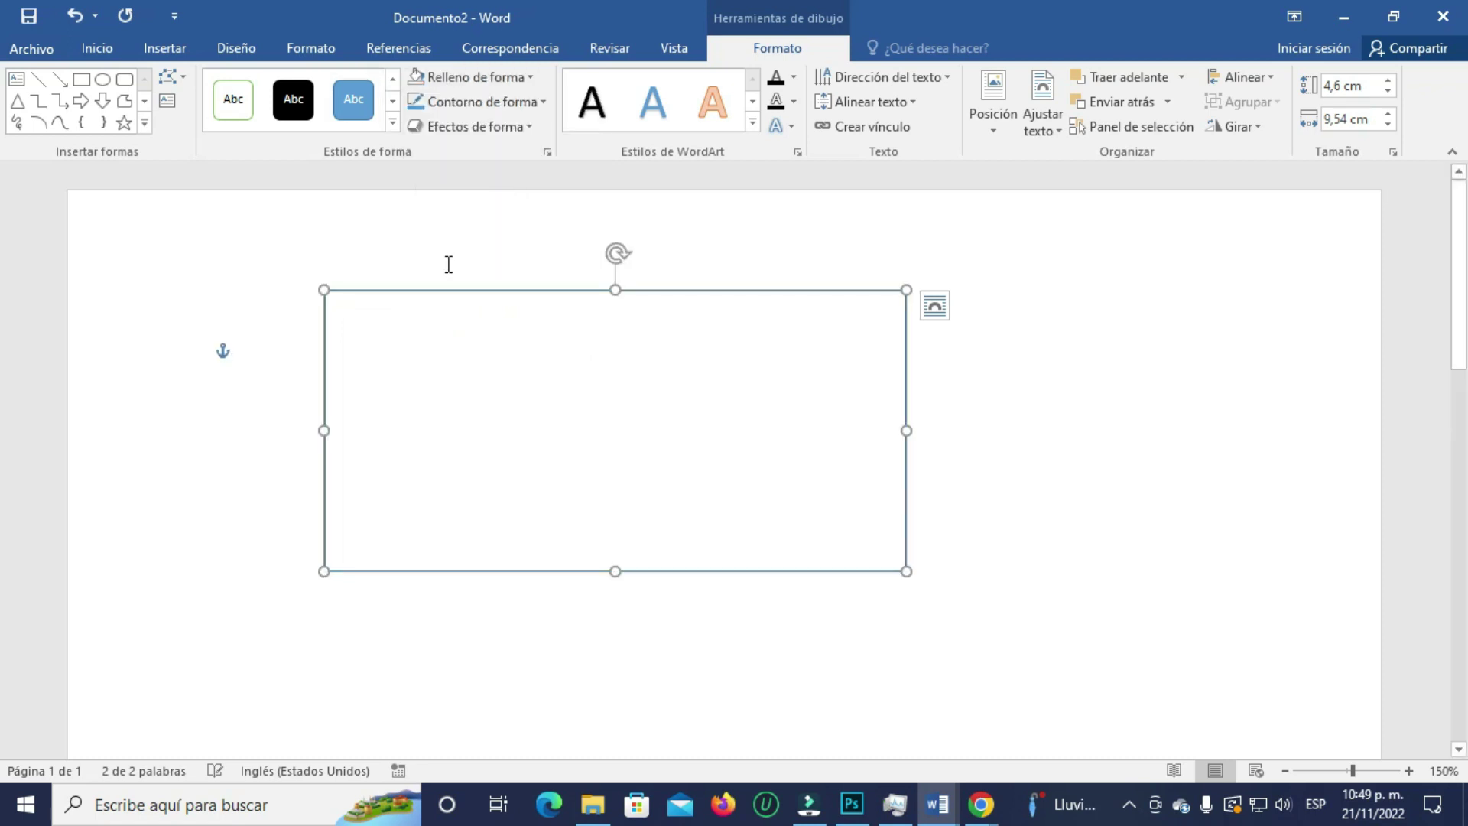
triple_click(785, 458)
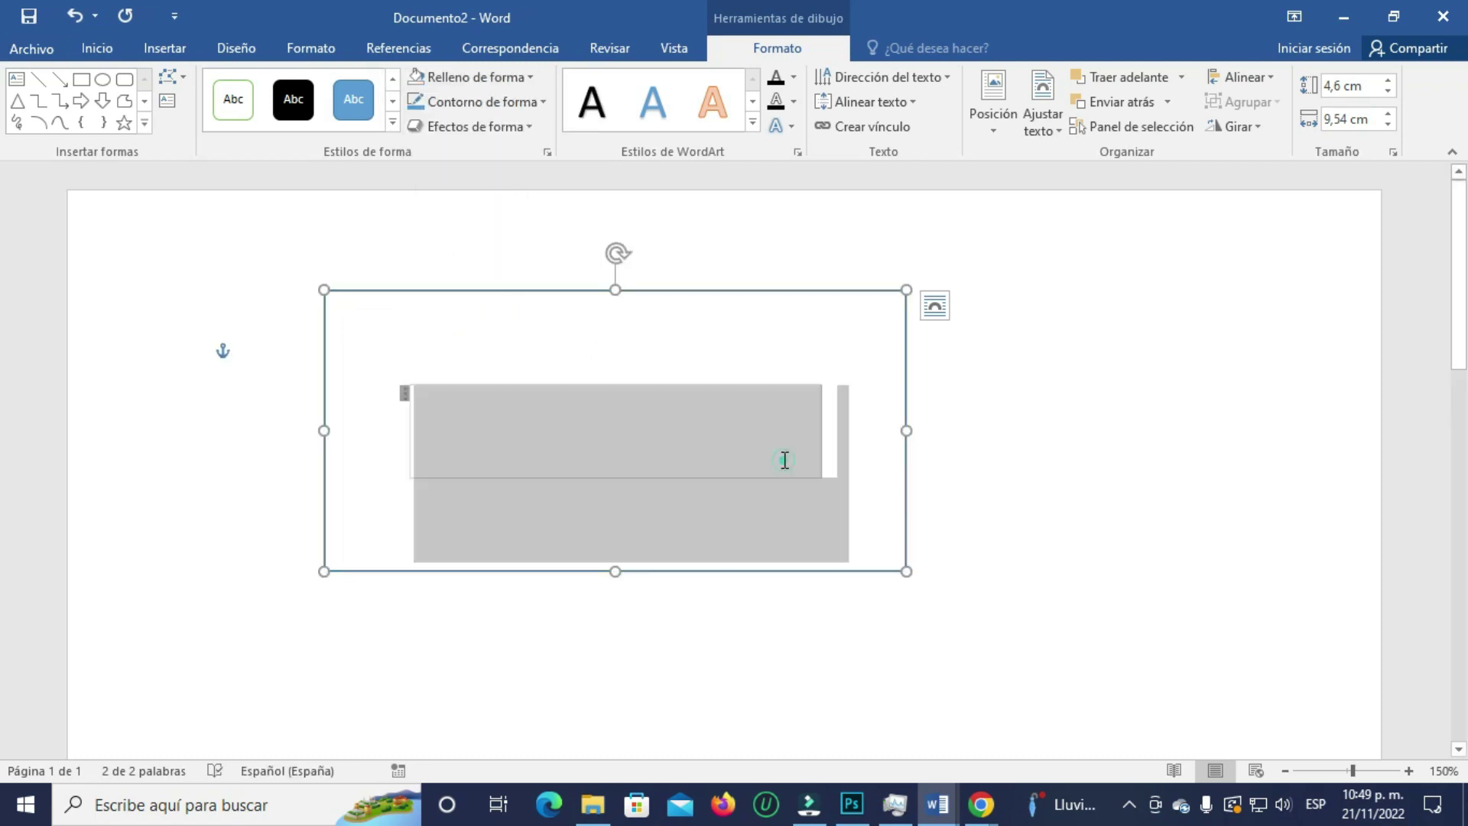
drag(443, 410, 371, 413)
click(800, 438)
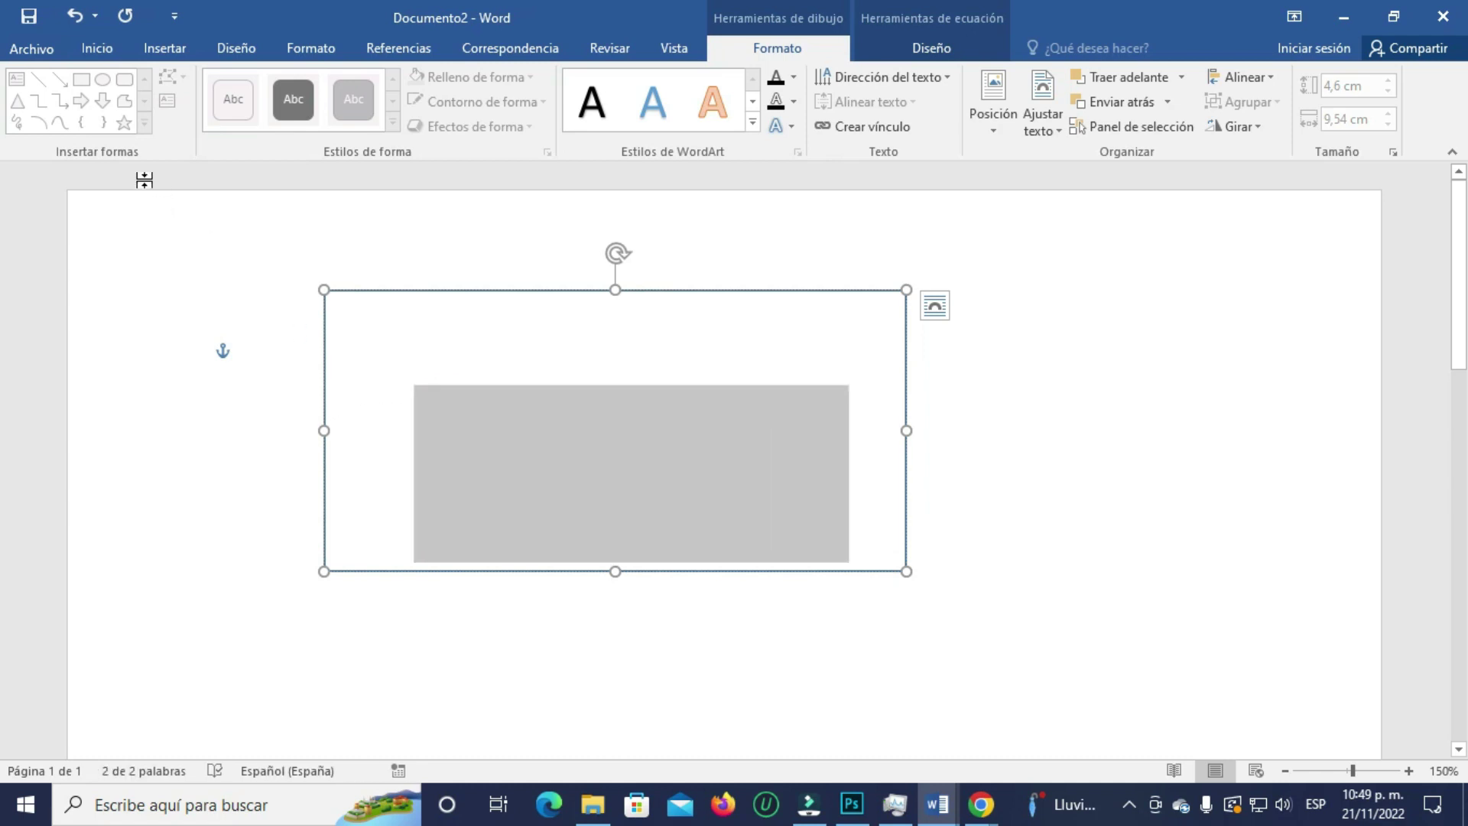
click(94, 50)
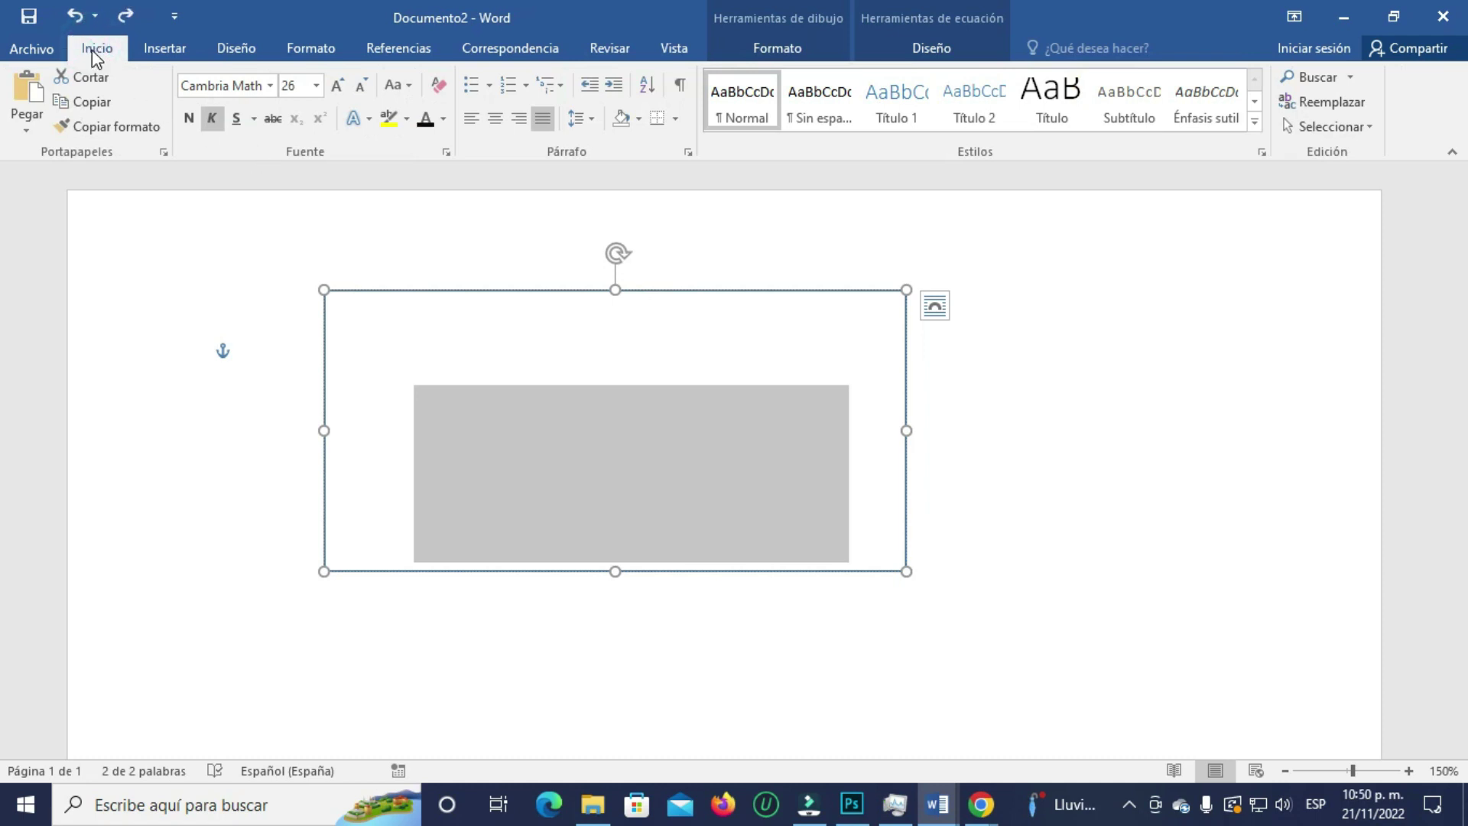
- Set the name's font colour to Automático and the box's Contorno de forma to Sin contorno
click(444, 130)
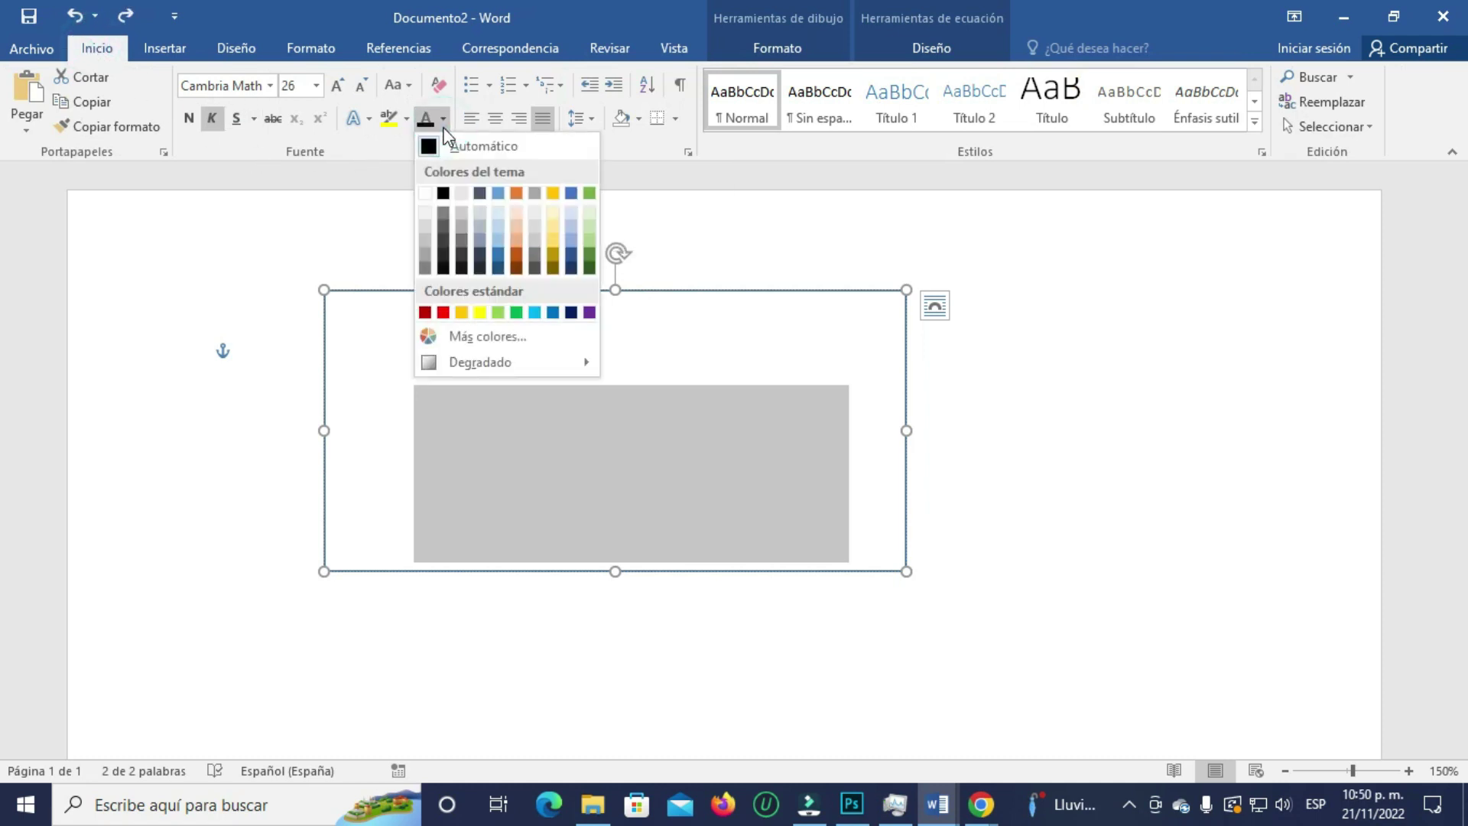
click(457, 145)
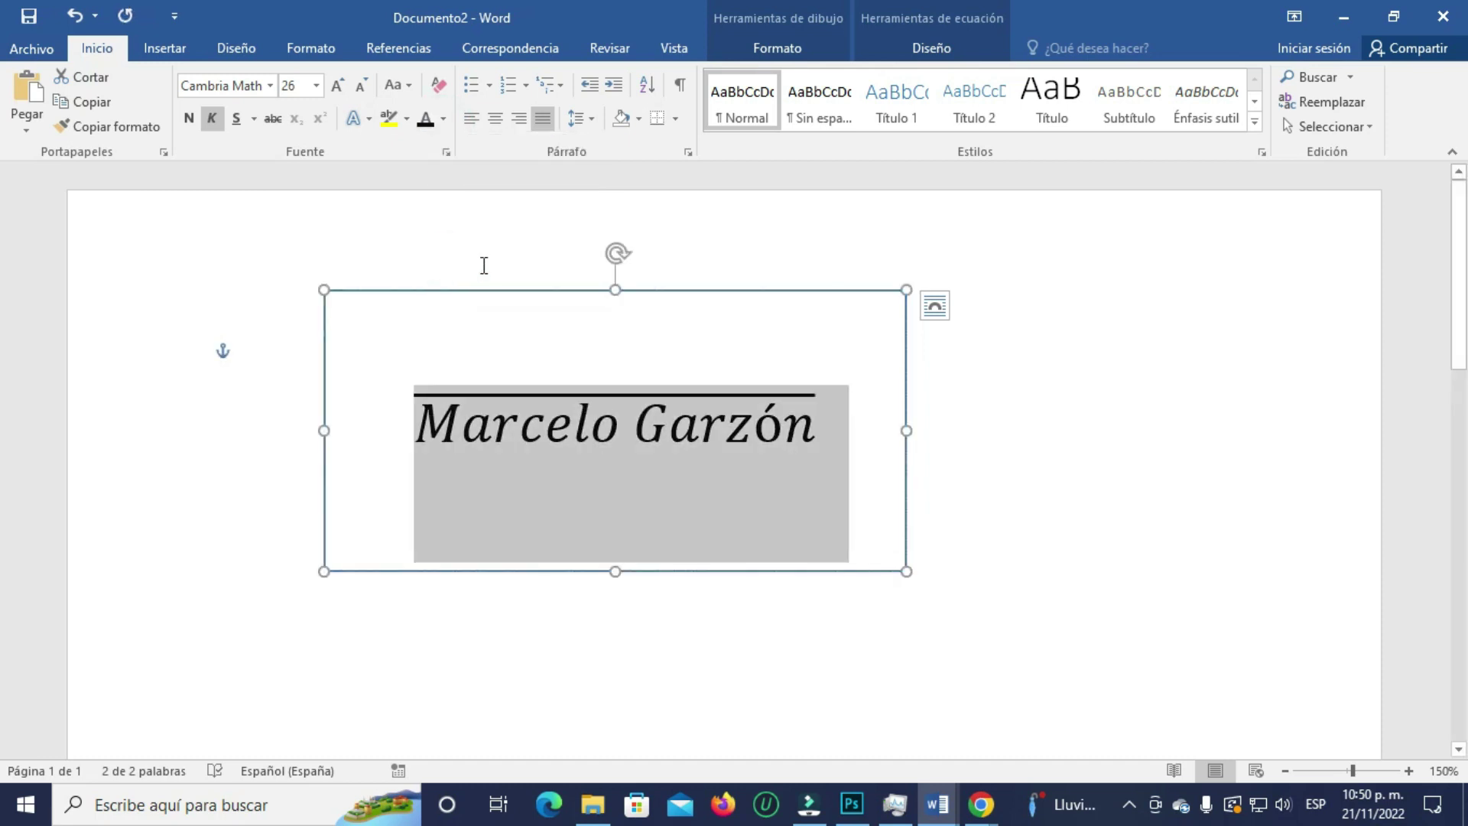
click(762, 294)
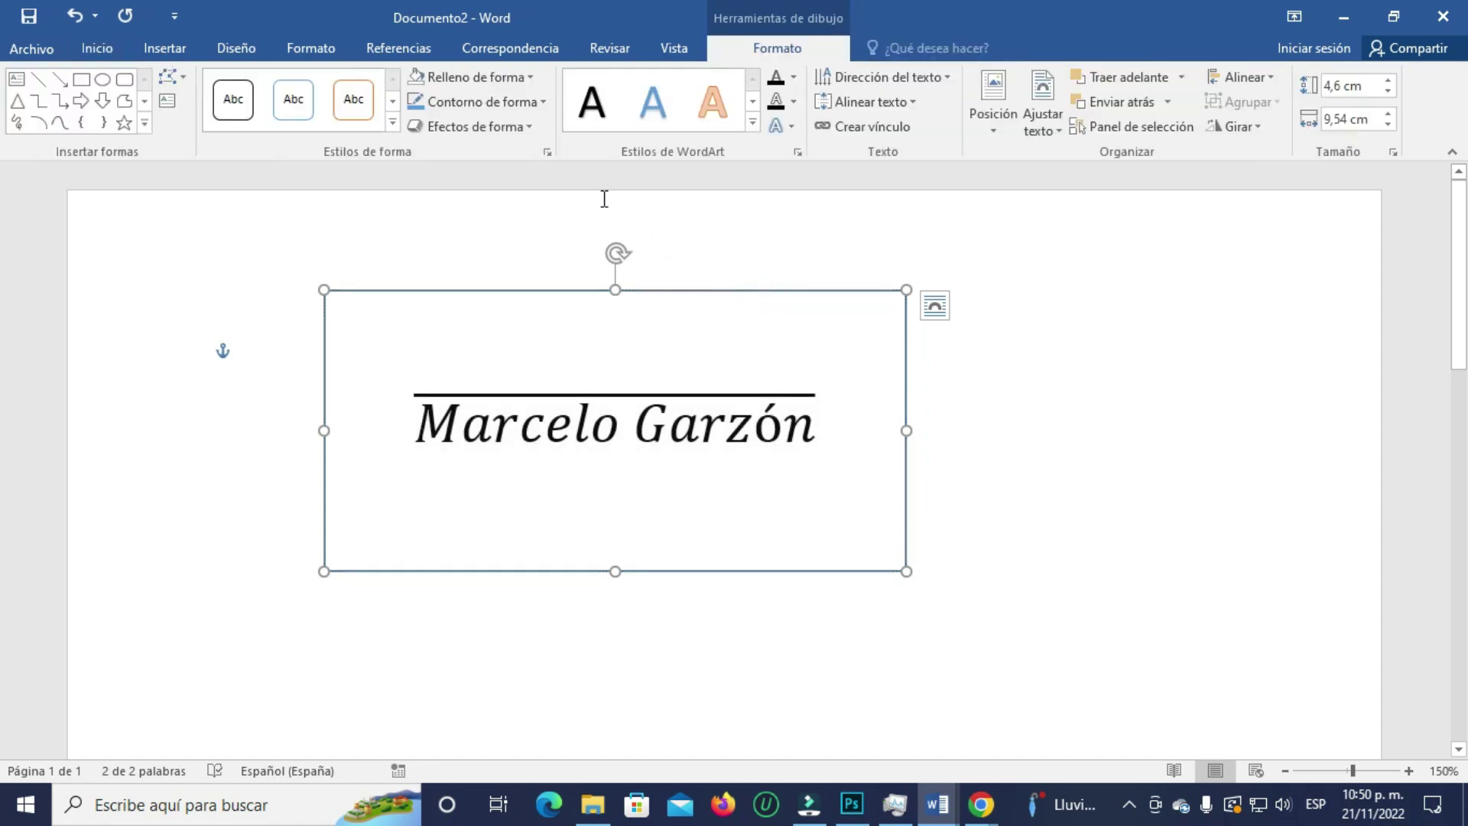
click(543, 102)
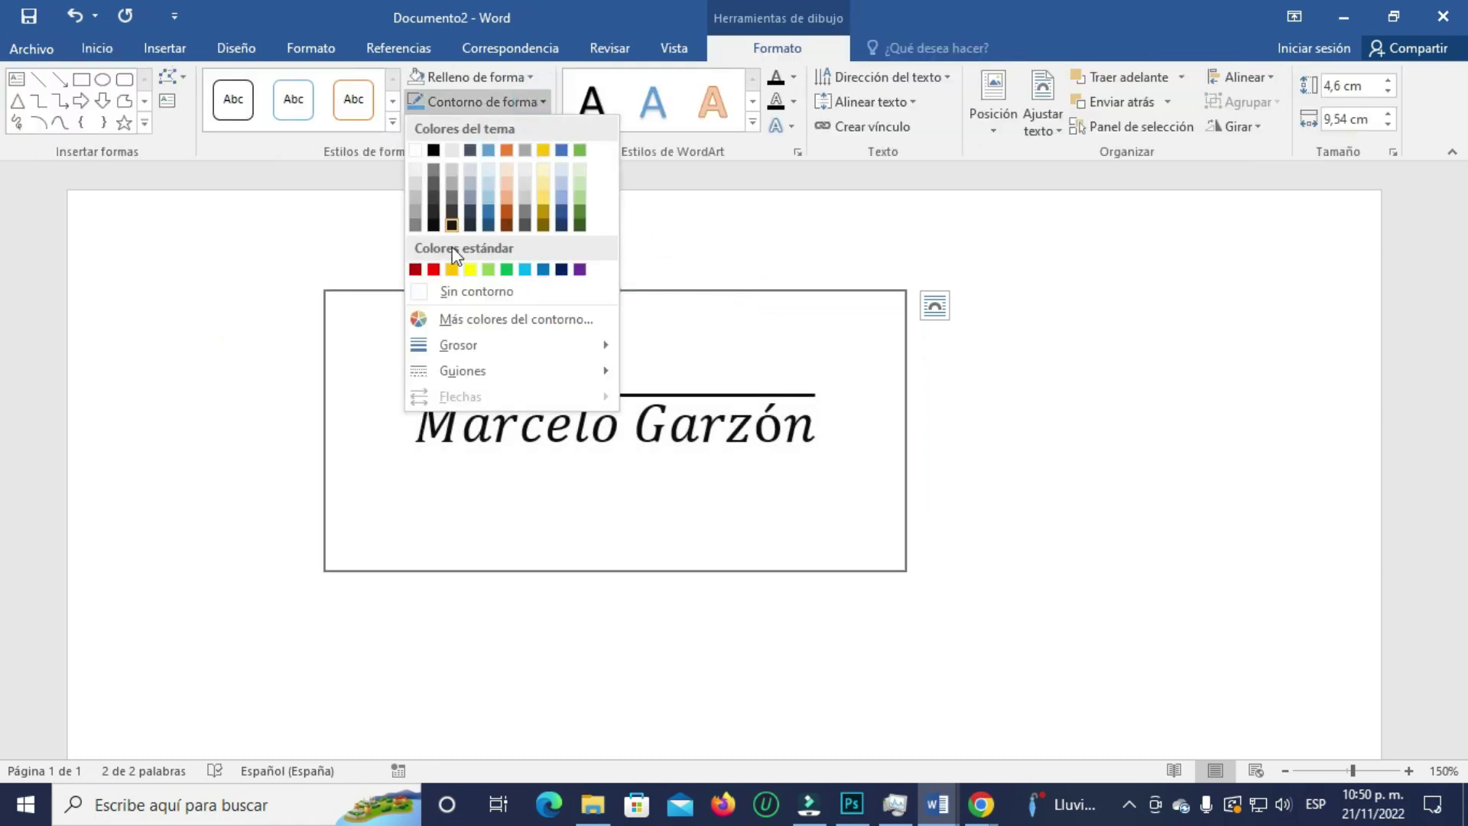
click(431, 293)
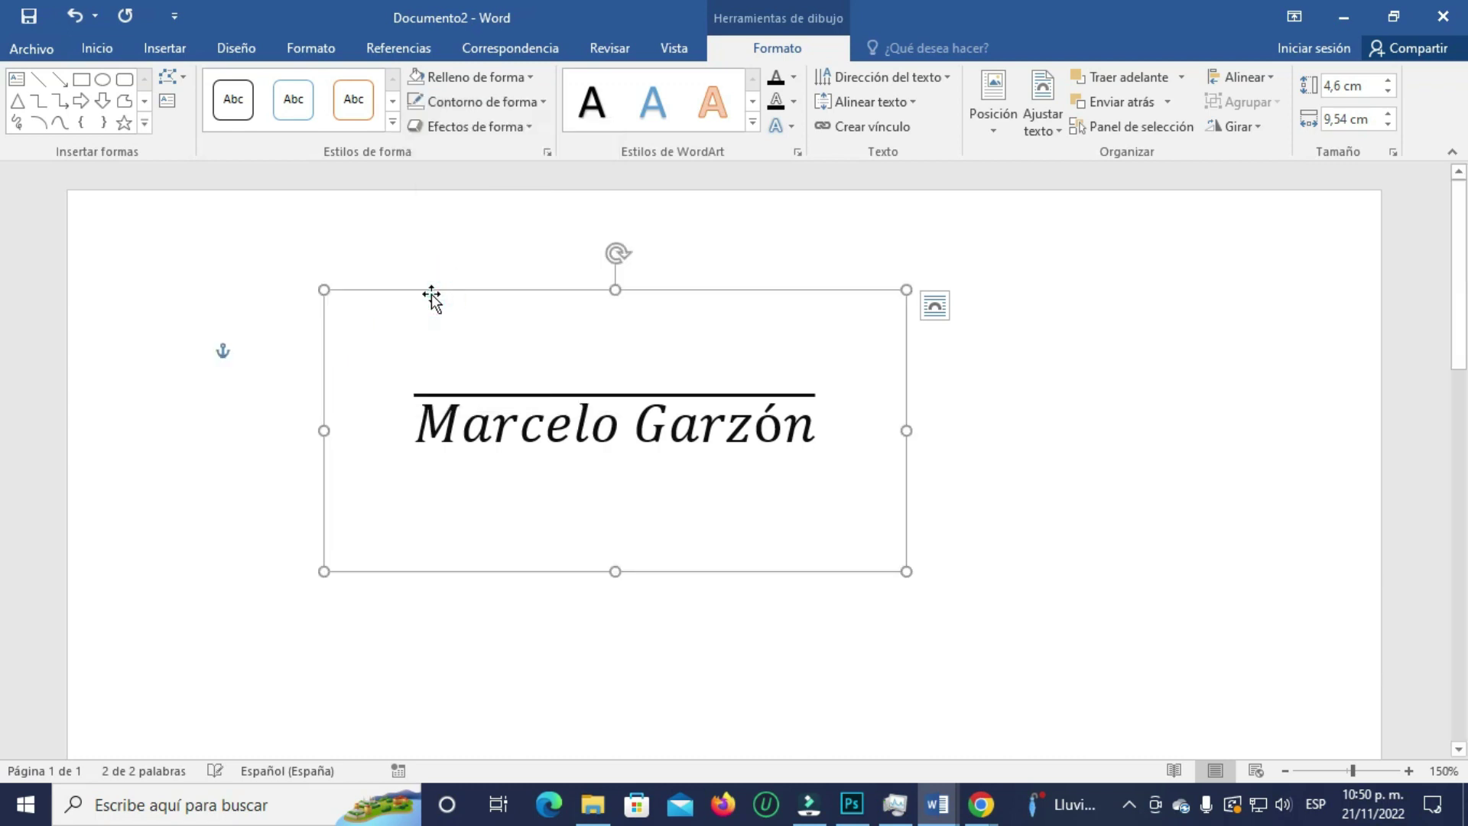
- Drag the borderless box lower and further left on the page
click(646, 291)
drag(750, 320, 911, 351)
click(1182, 441)
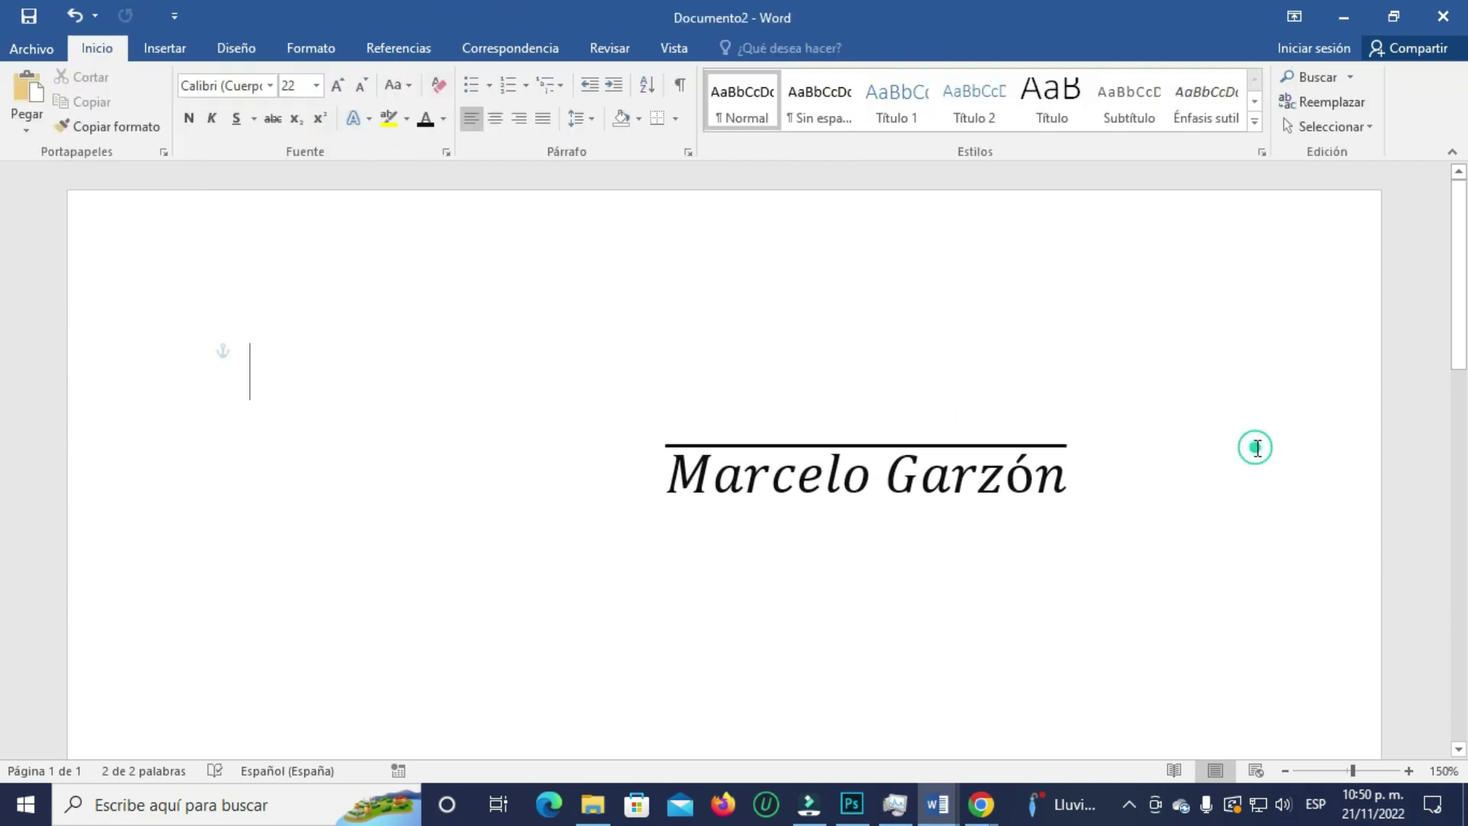
click(861, 517)
drag(968, 350, 641, 385)
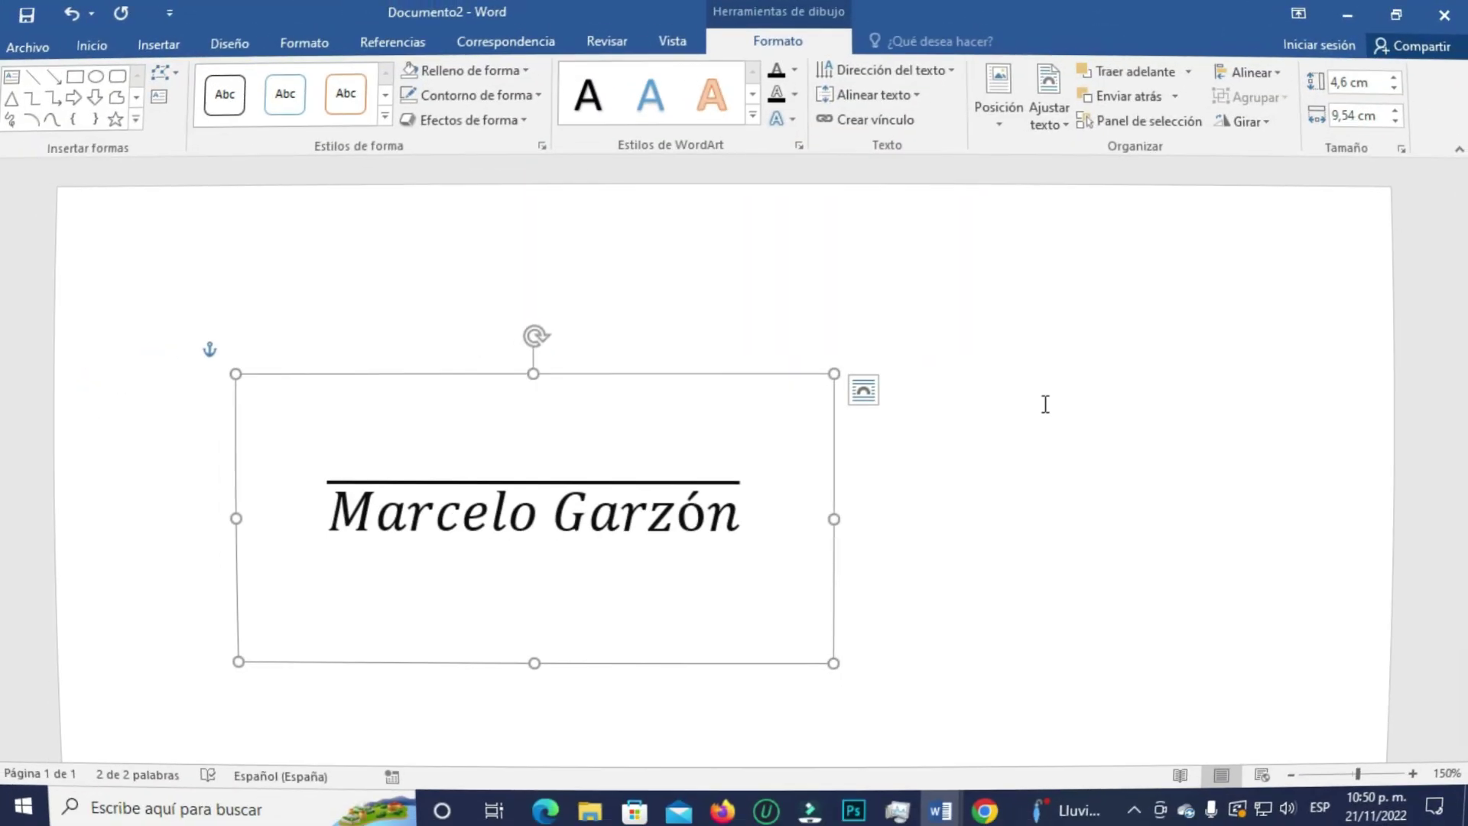
- In Documento1, draw a straight line just above the word 'relacionado'
click(937, 804)
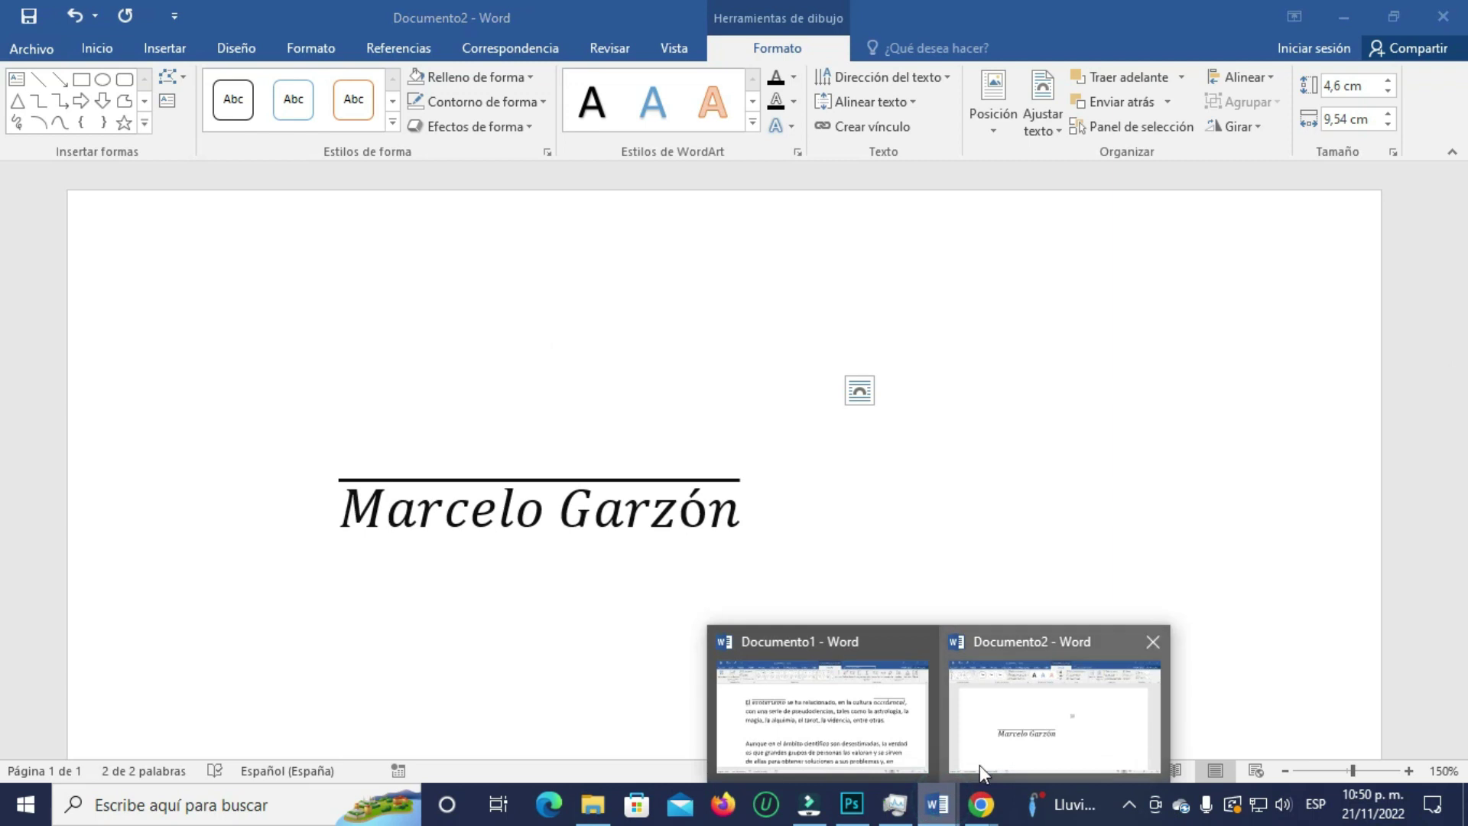
click(872, 726)
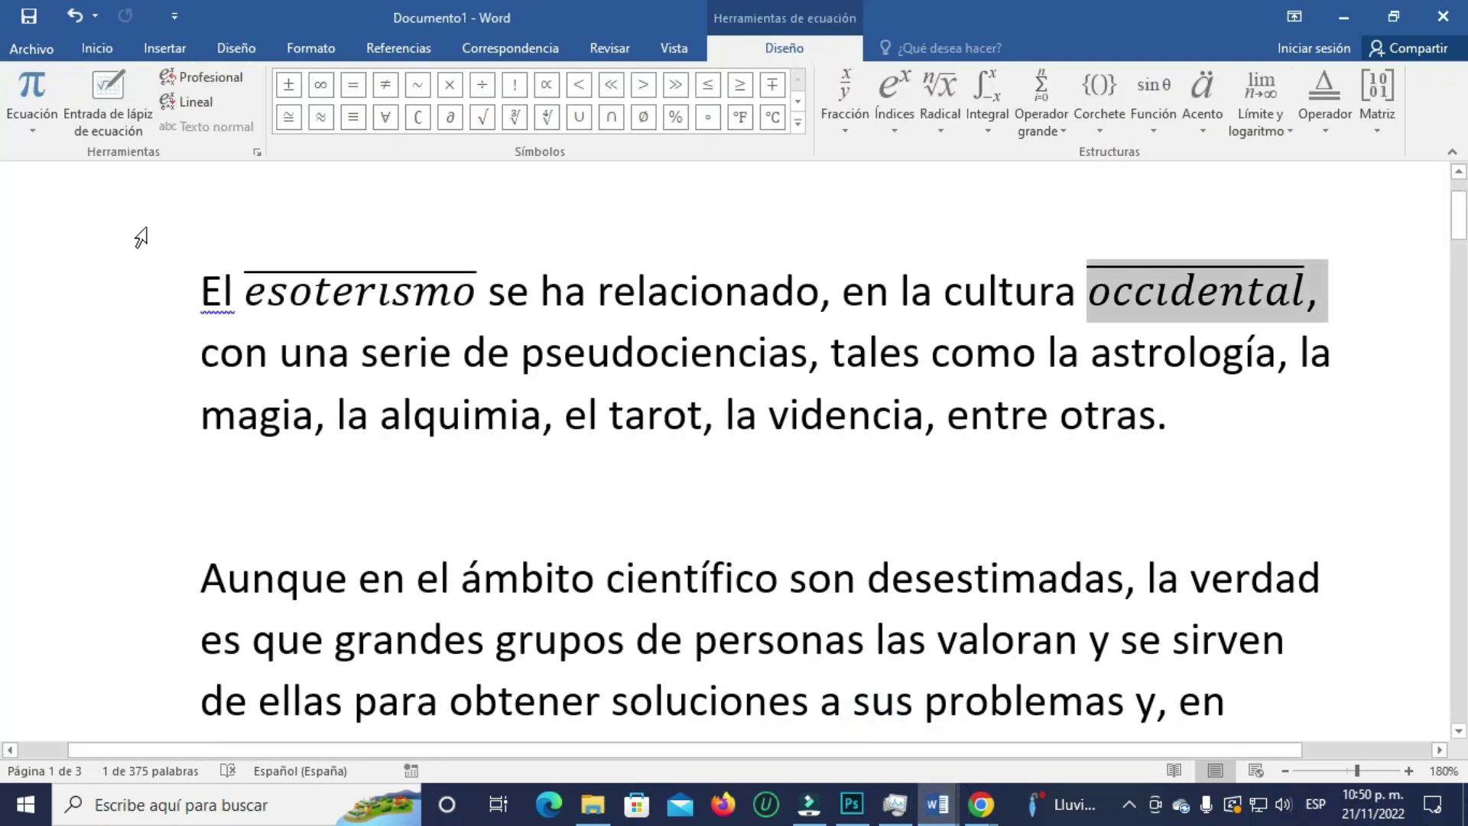
click(157, 49)
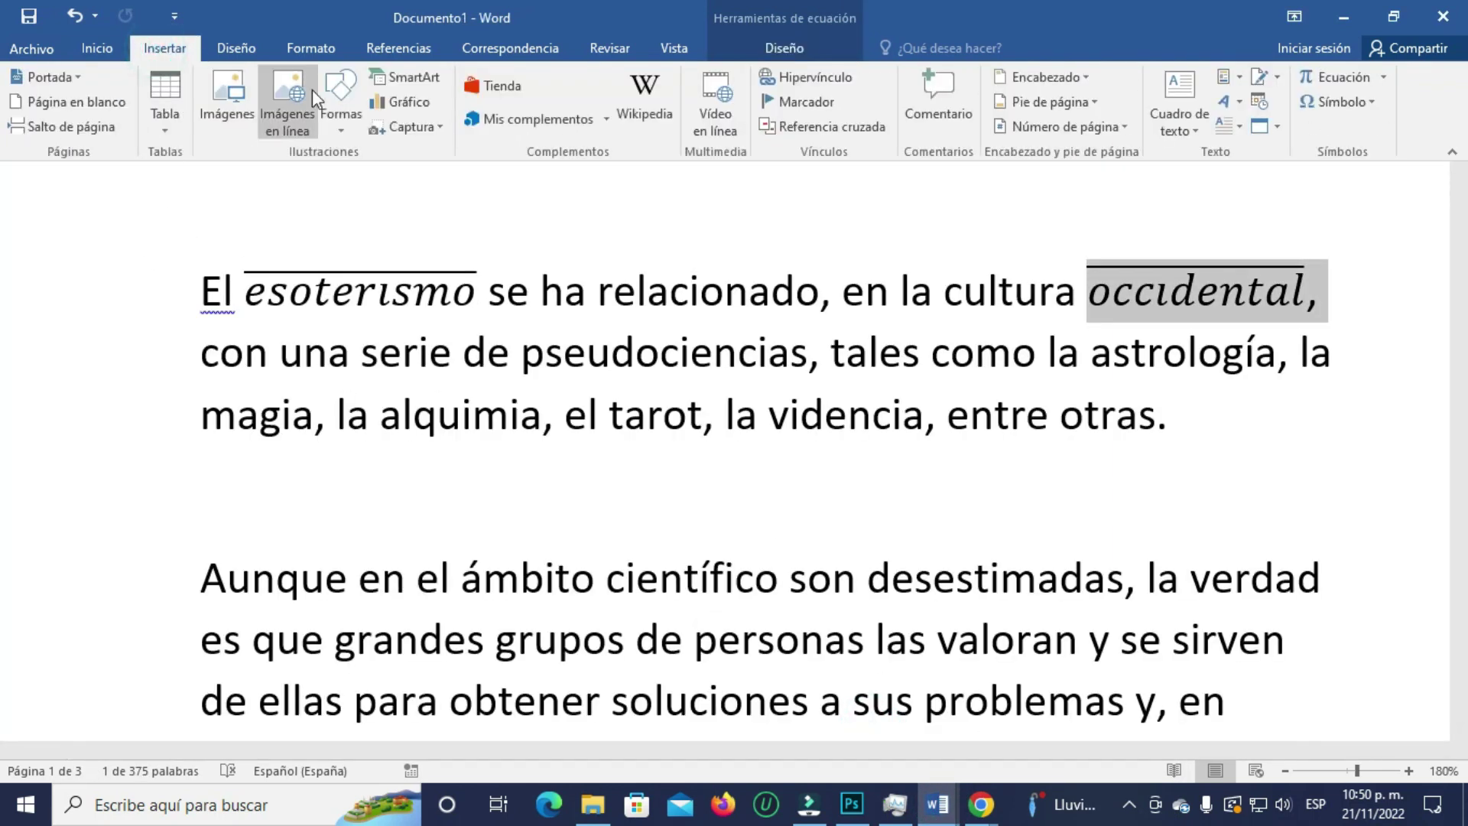
click(346, 118)
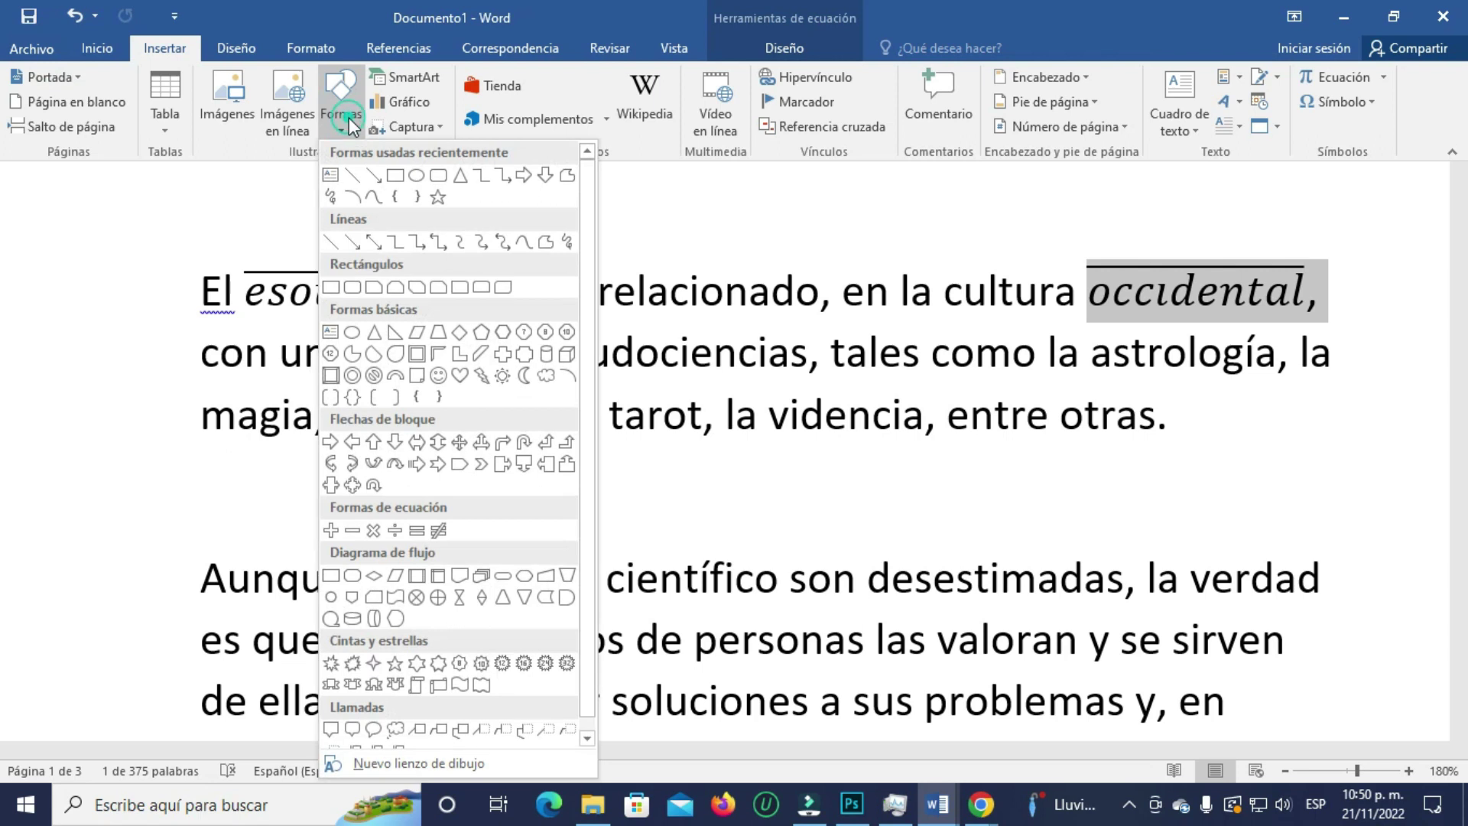
click(352, 174)
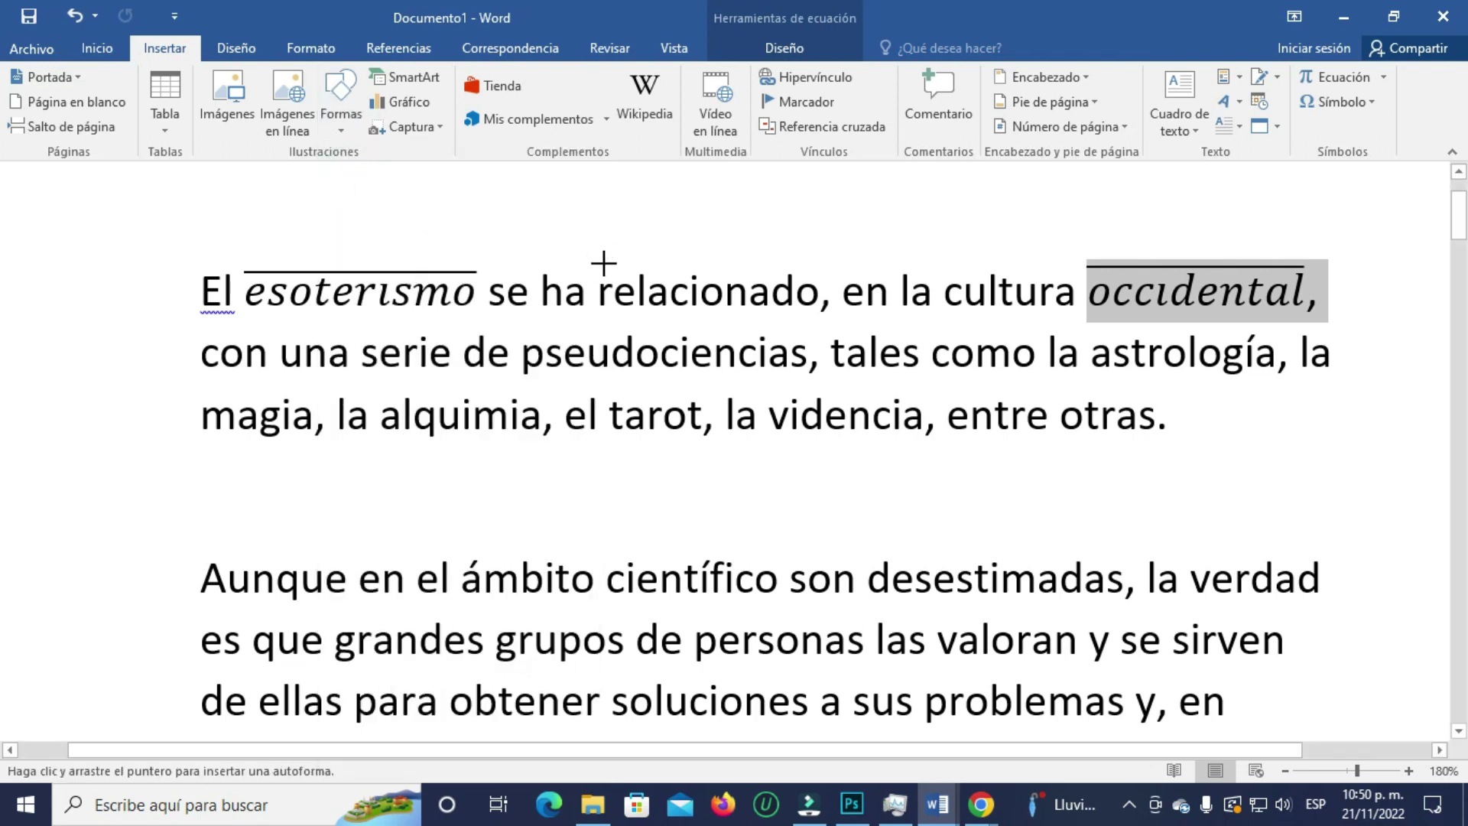
mouse_move(596, 267)
mouse_down()
mouse_move(744, 252)
mouse_move(820, 267)
mouse_up()
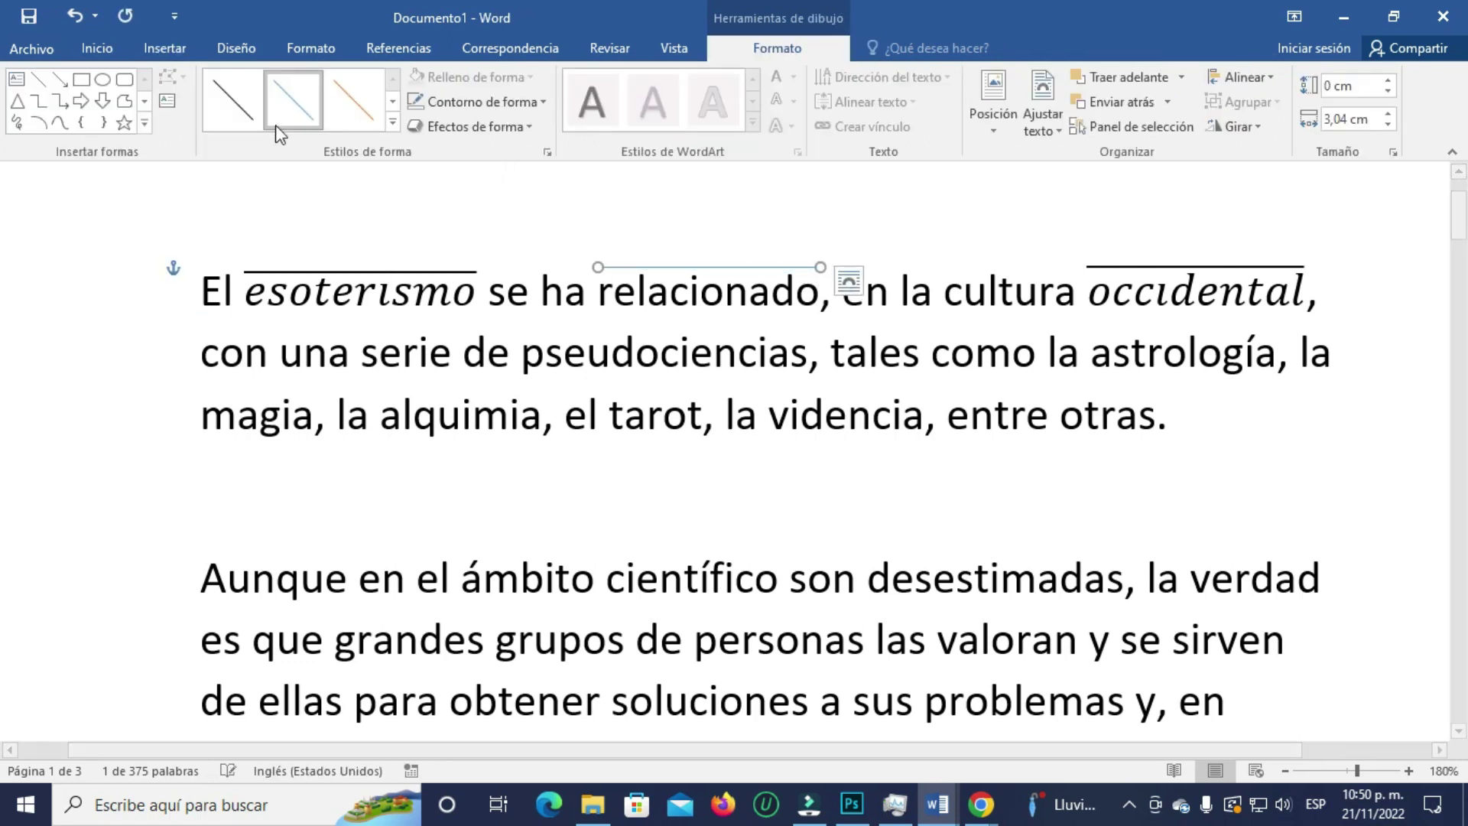
- Apply a thick orange shape style to the new line
click(393, 124)
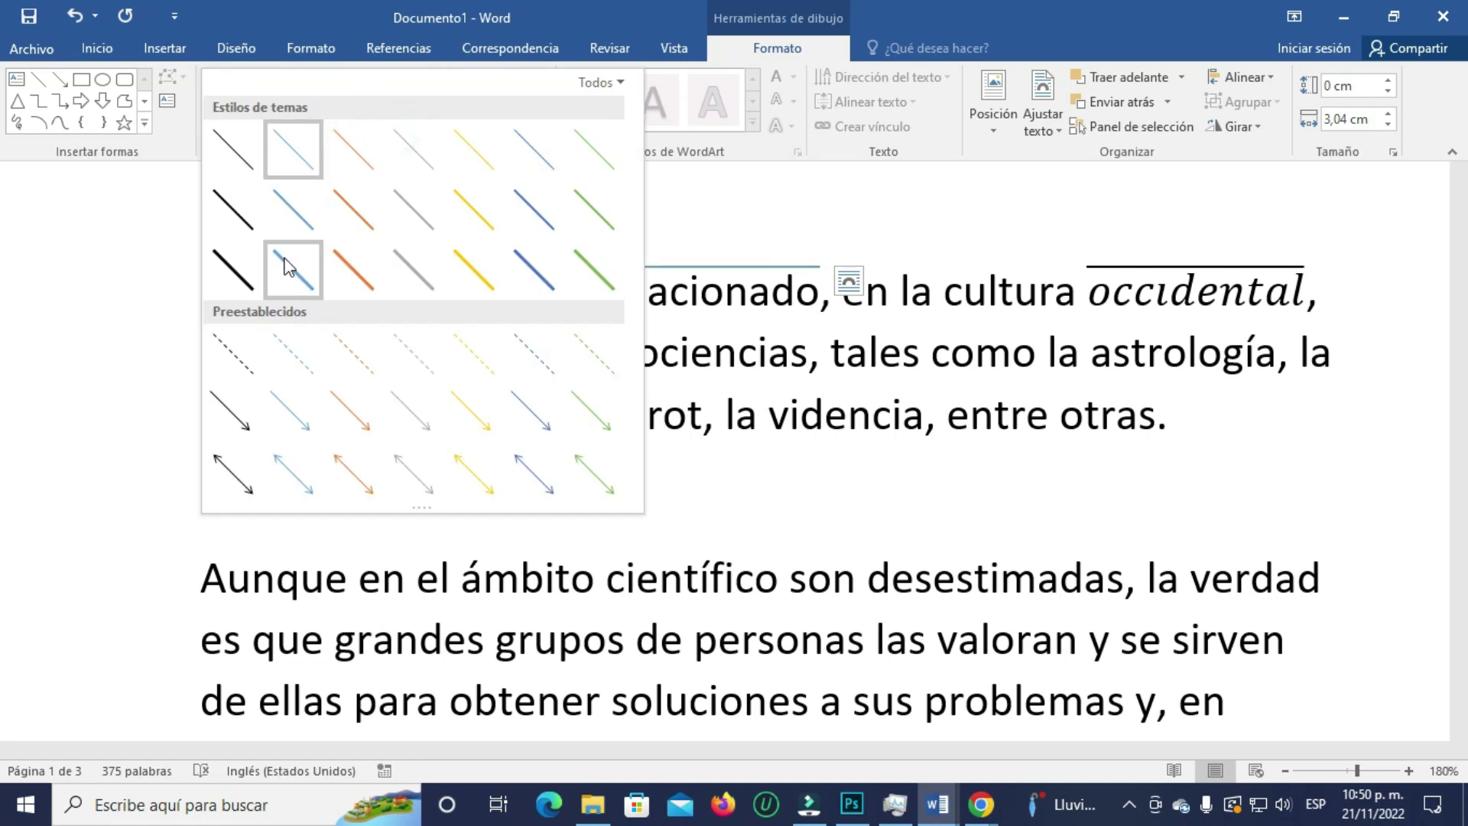
click(241, 280)
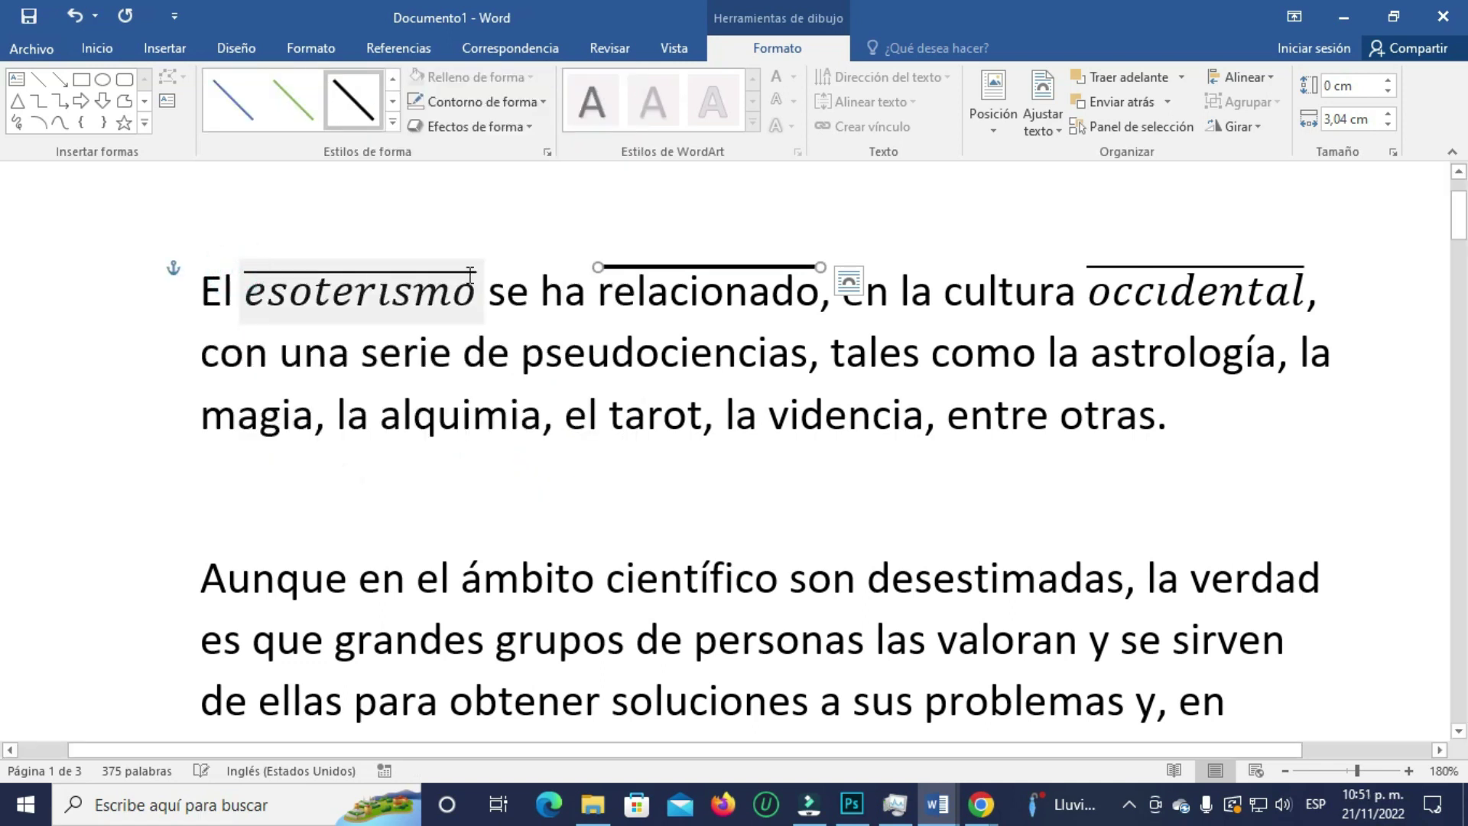
click(393, 122)
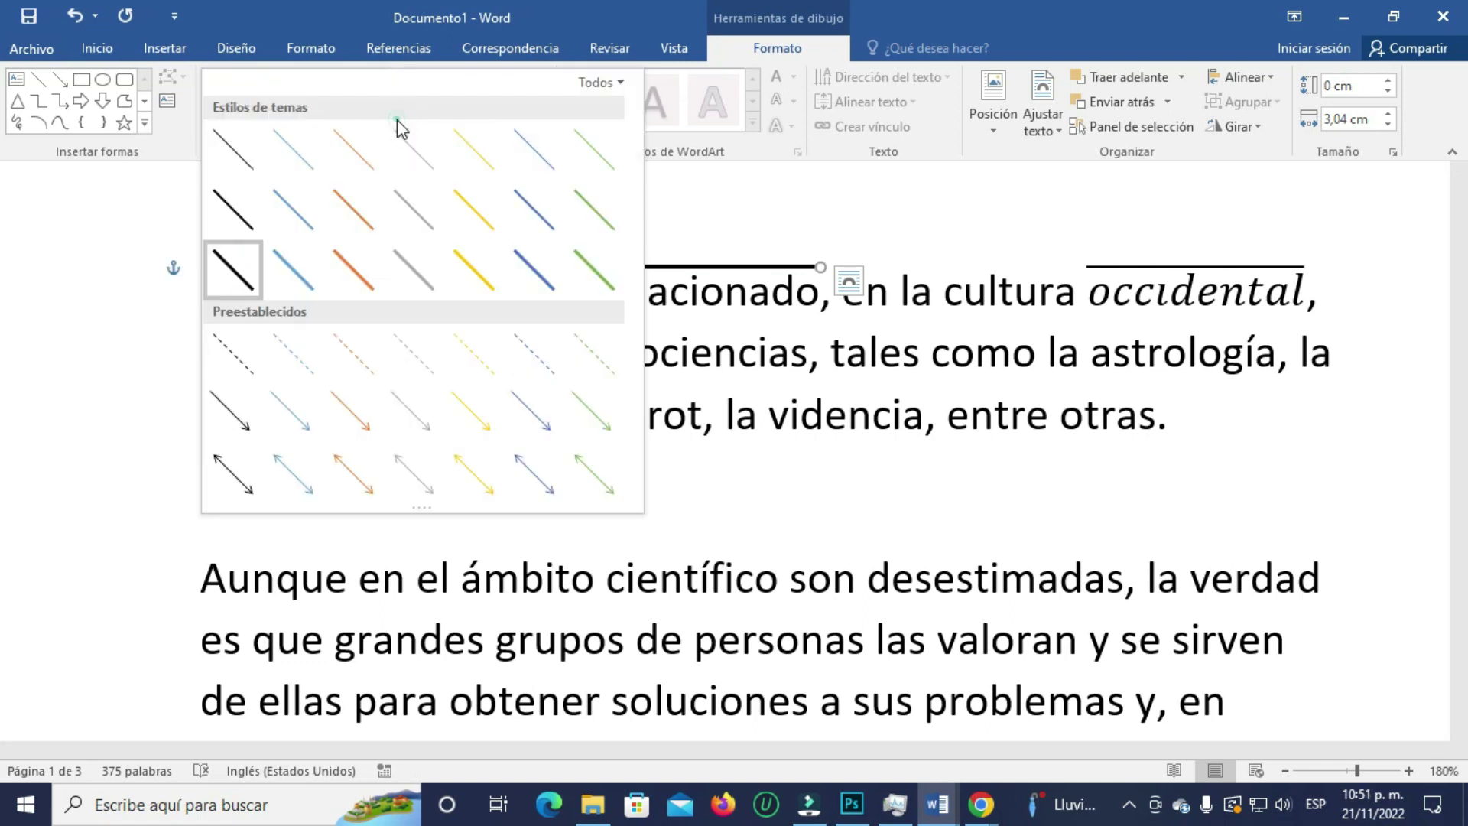
click(362, 260)
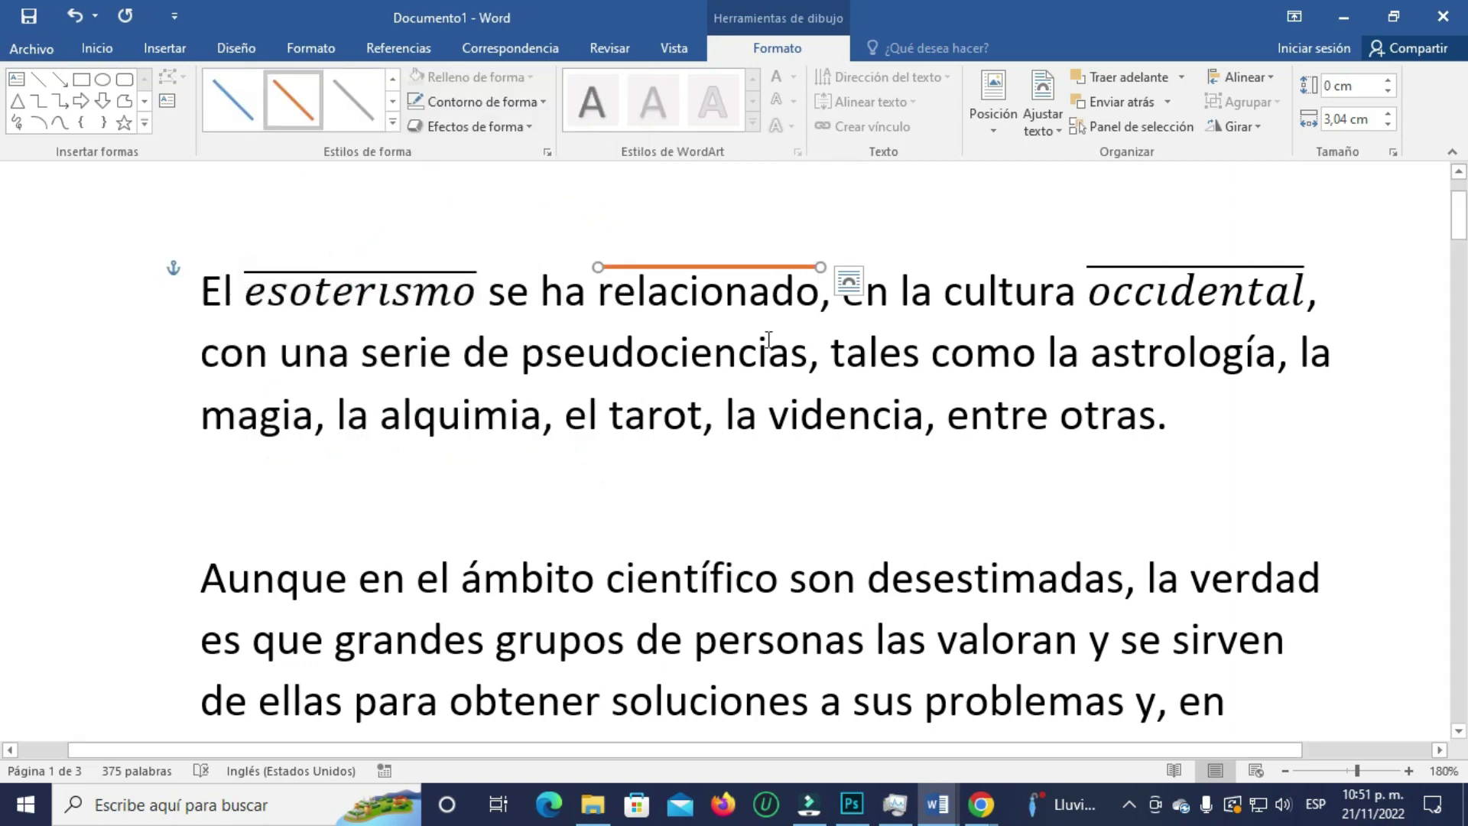
drag(522, 358, 733, 356)
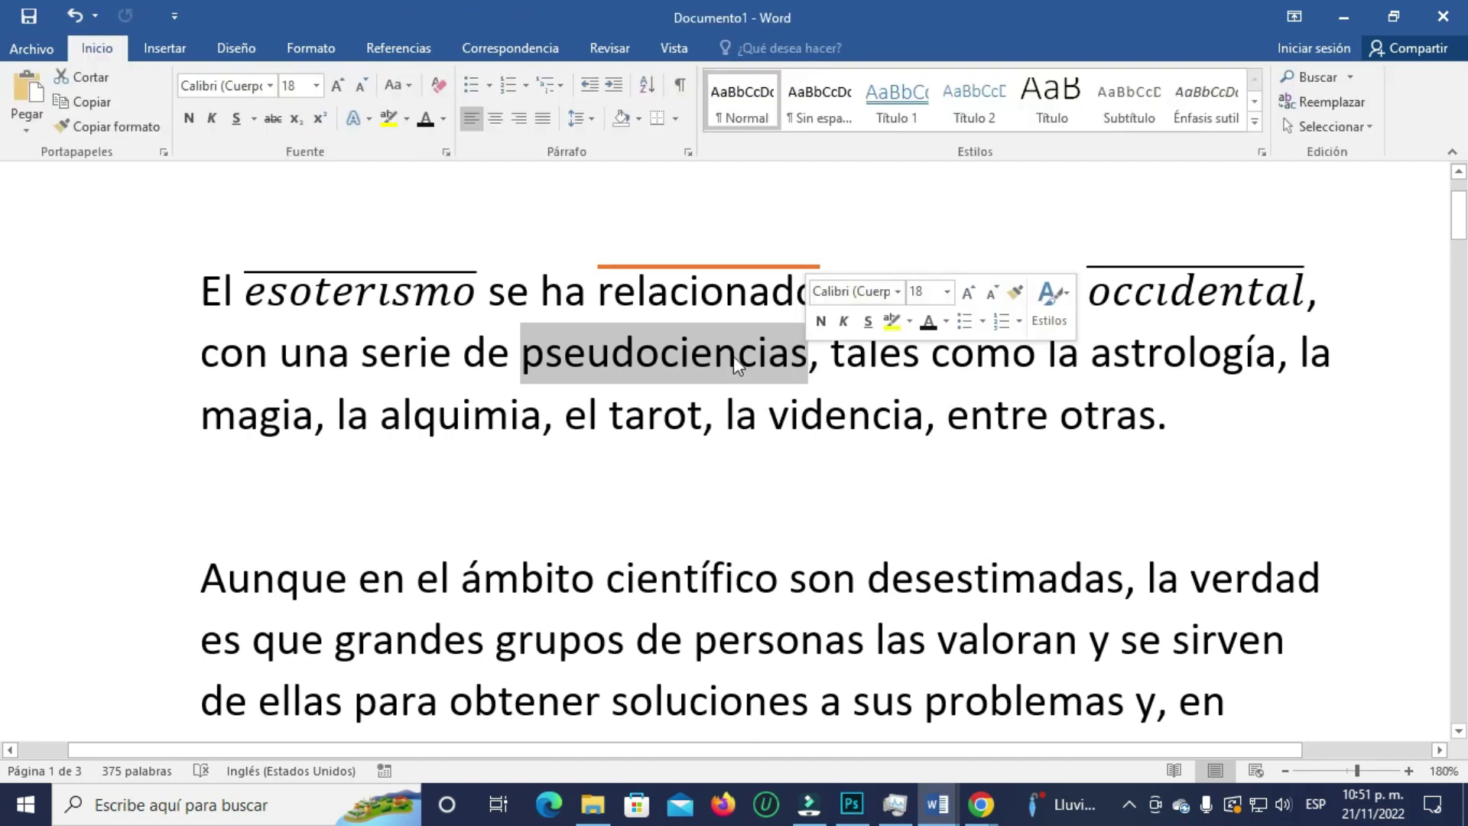
- Convert 'pseudociencias' into an equation carrying a Barra overbar accent
click(164, 49)
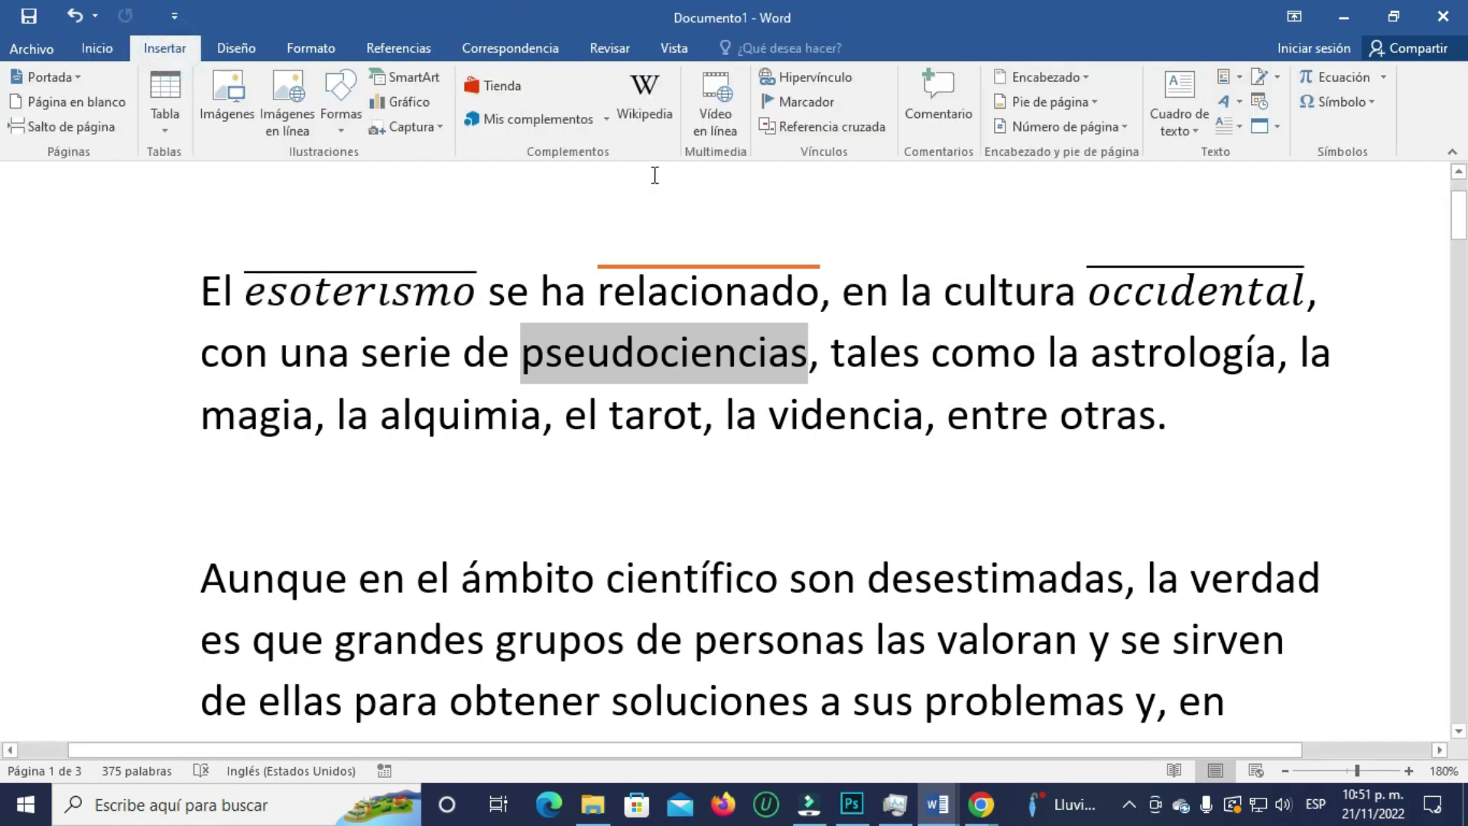
click(1339, 77)
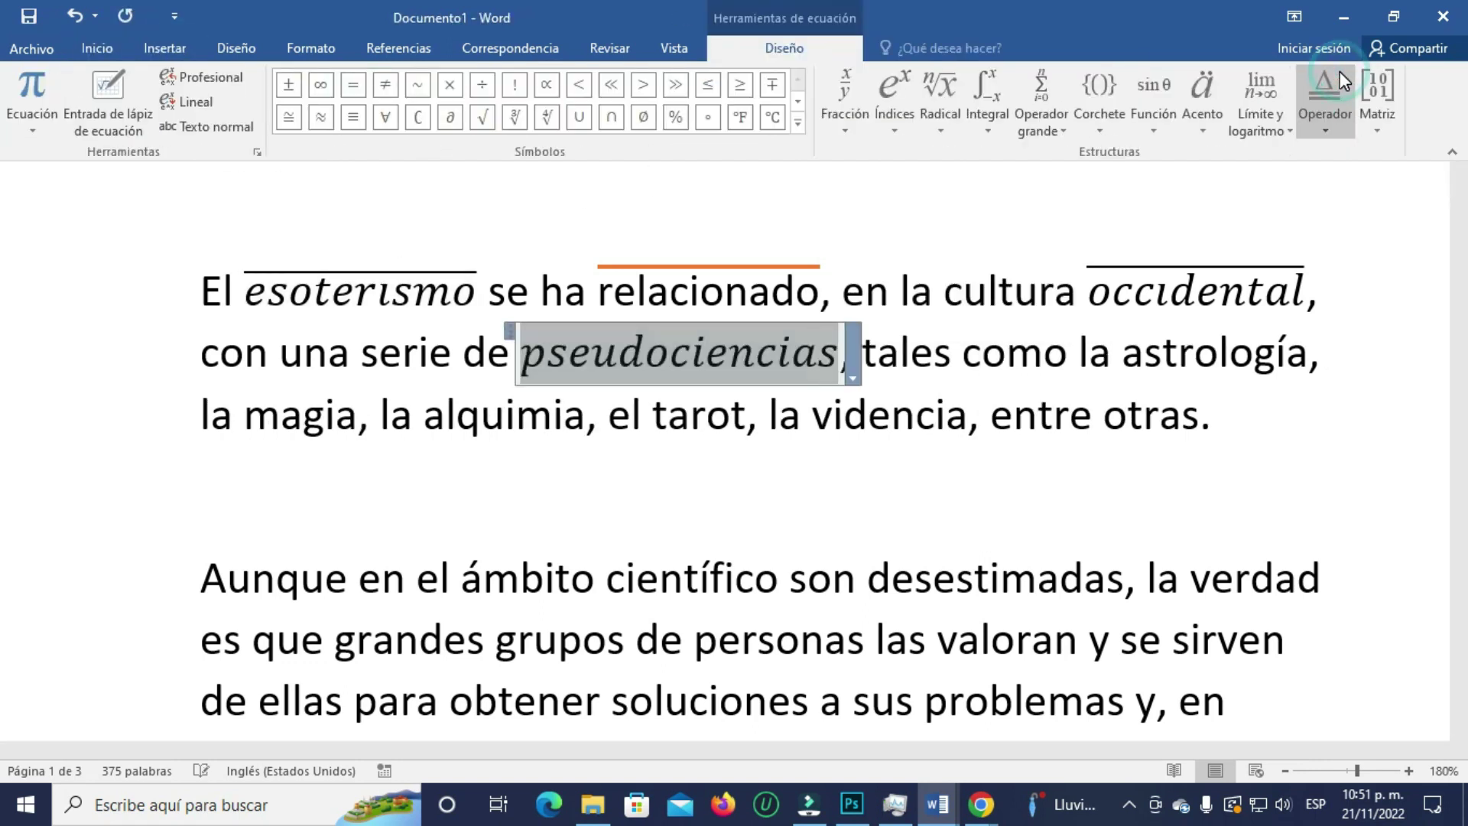
click(1214, 103)
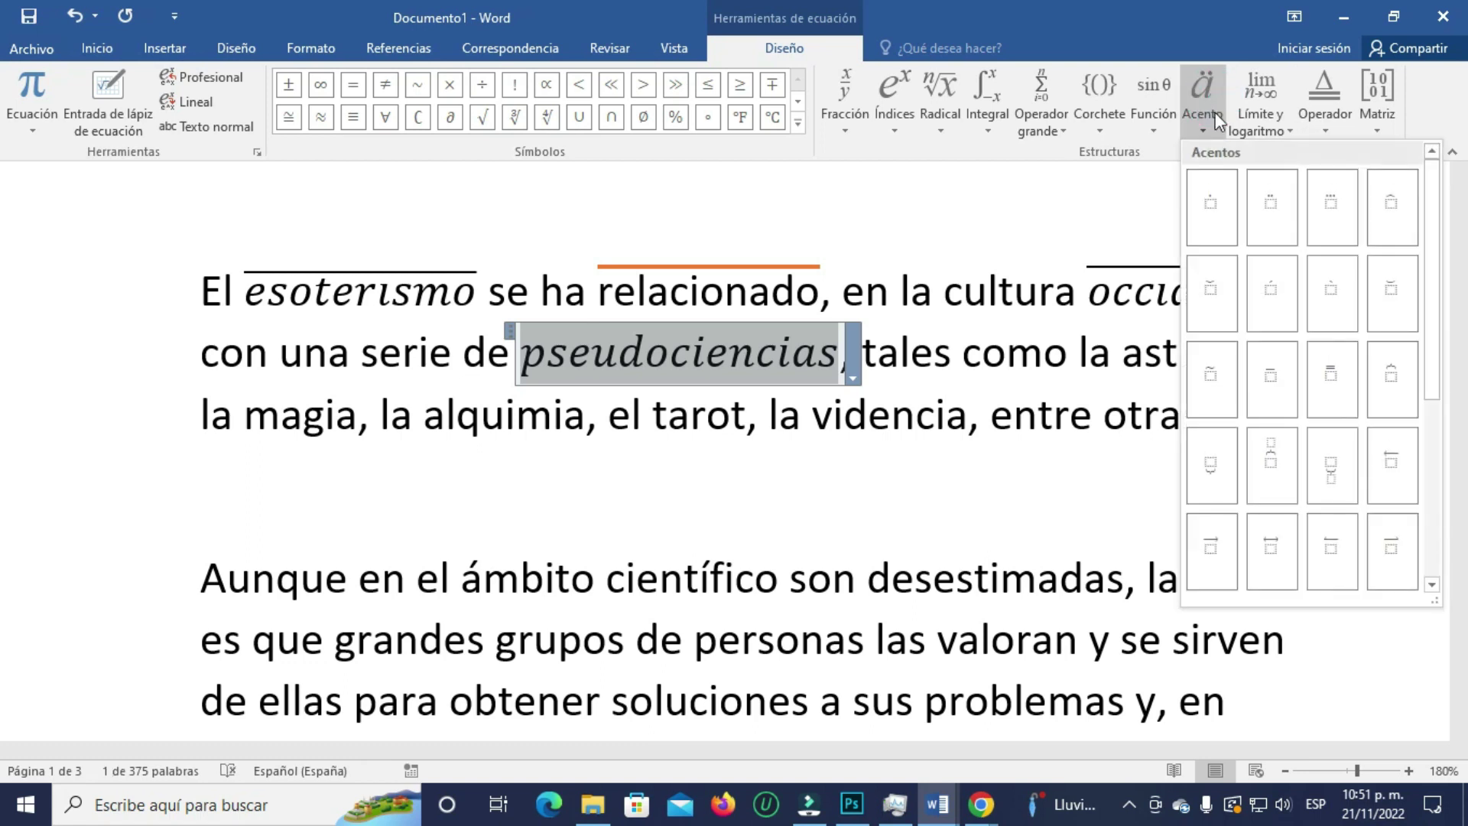
click(1273, 364)
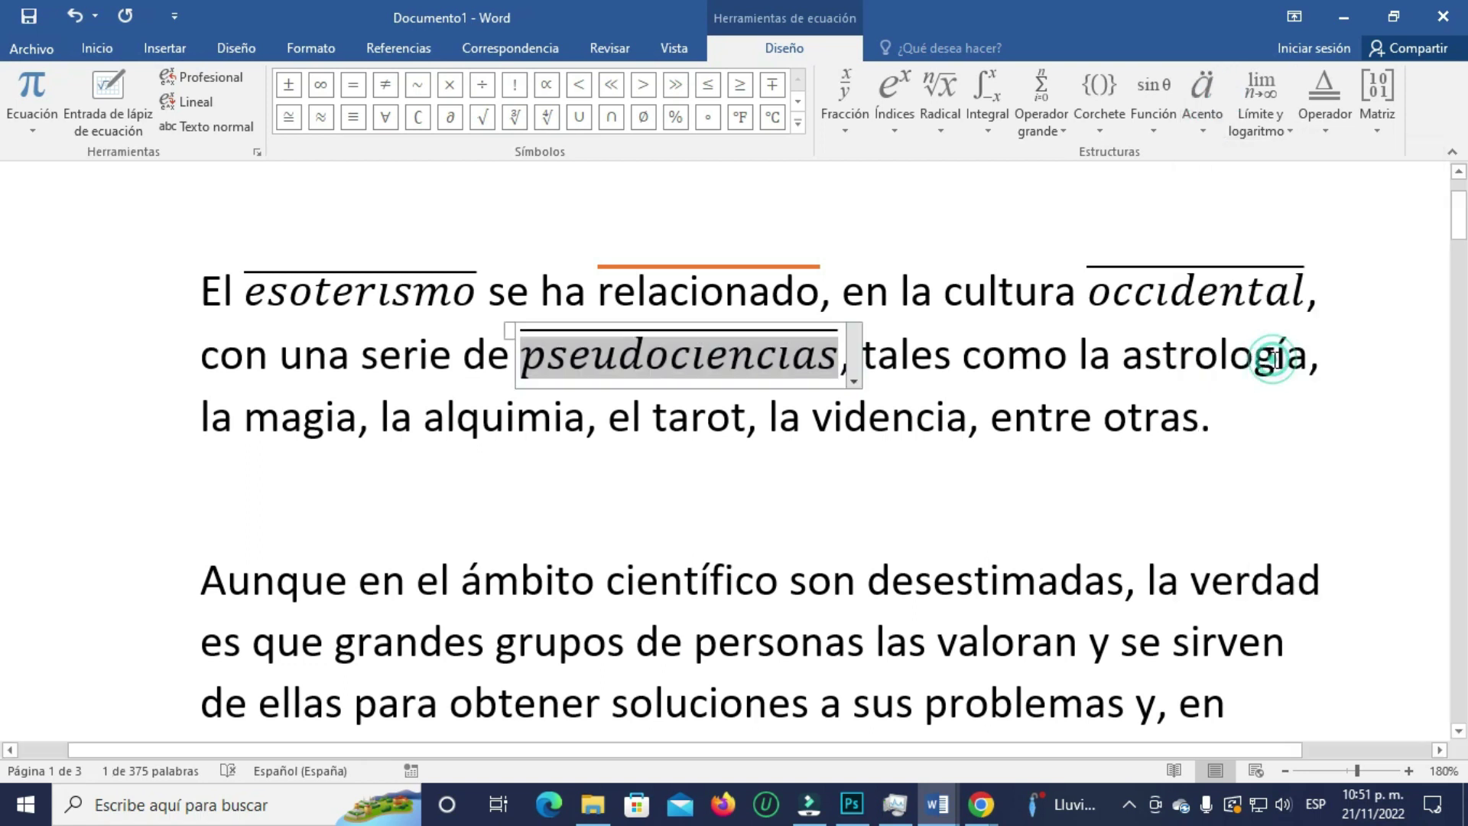
click(888, 231)
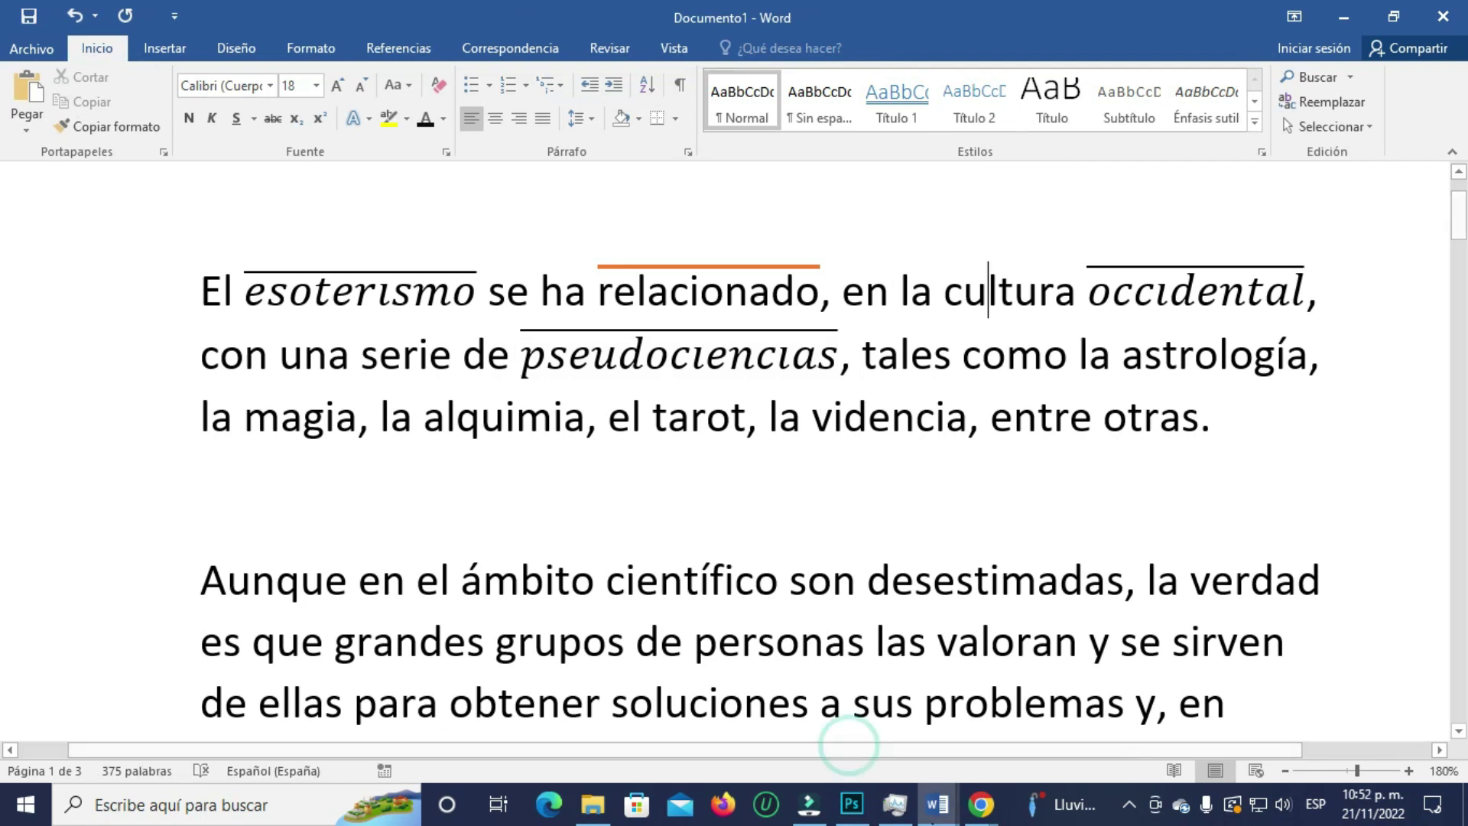
click(938, 804)
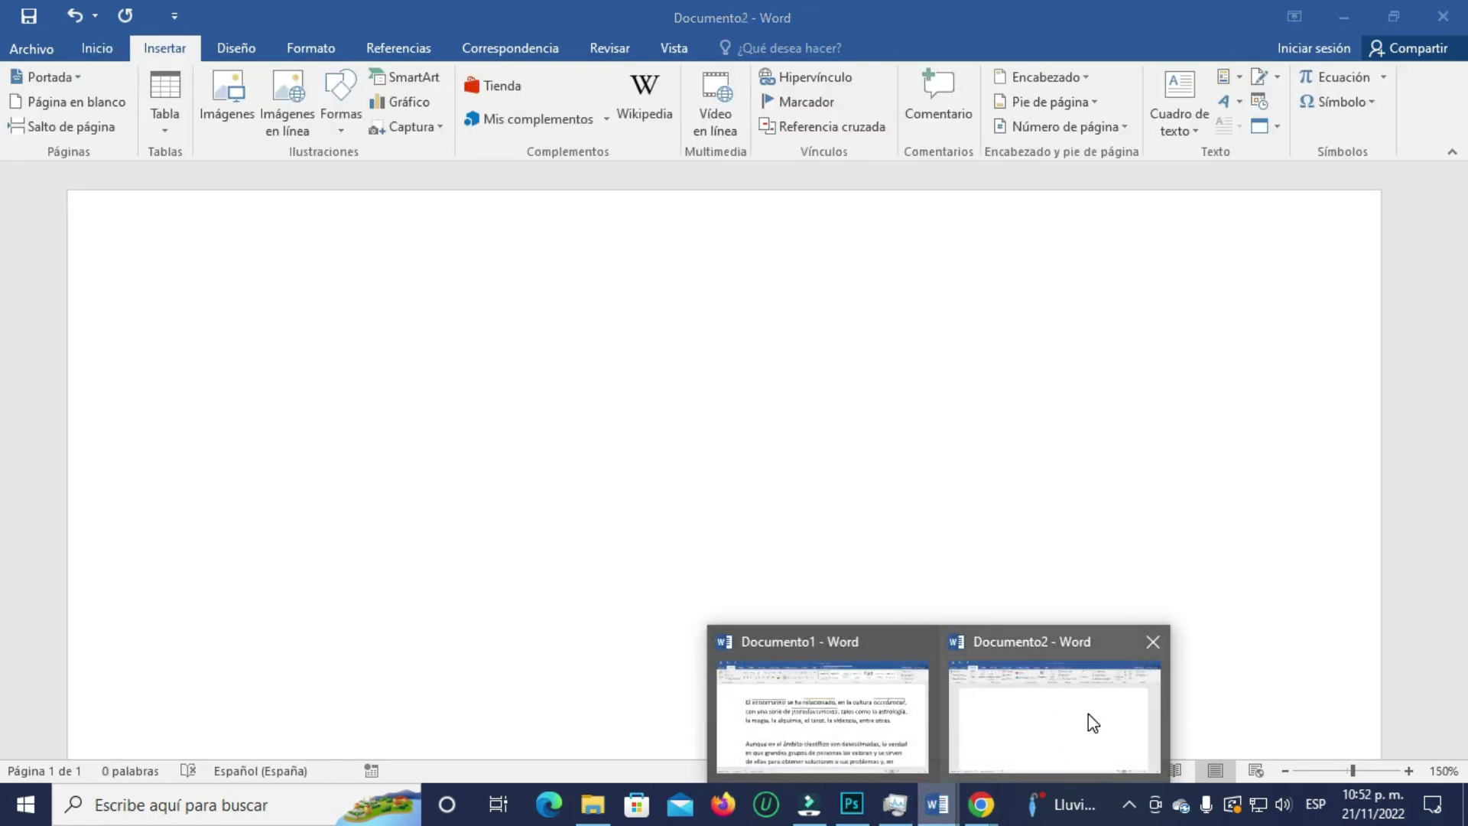
- In Documento2, insert a new equation and type 'prosperidad' into it
click(1088, 714)
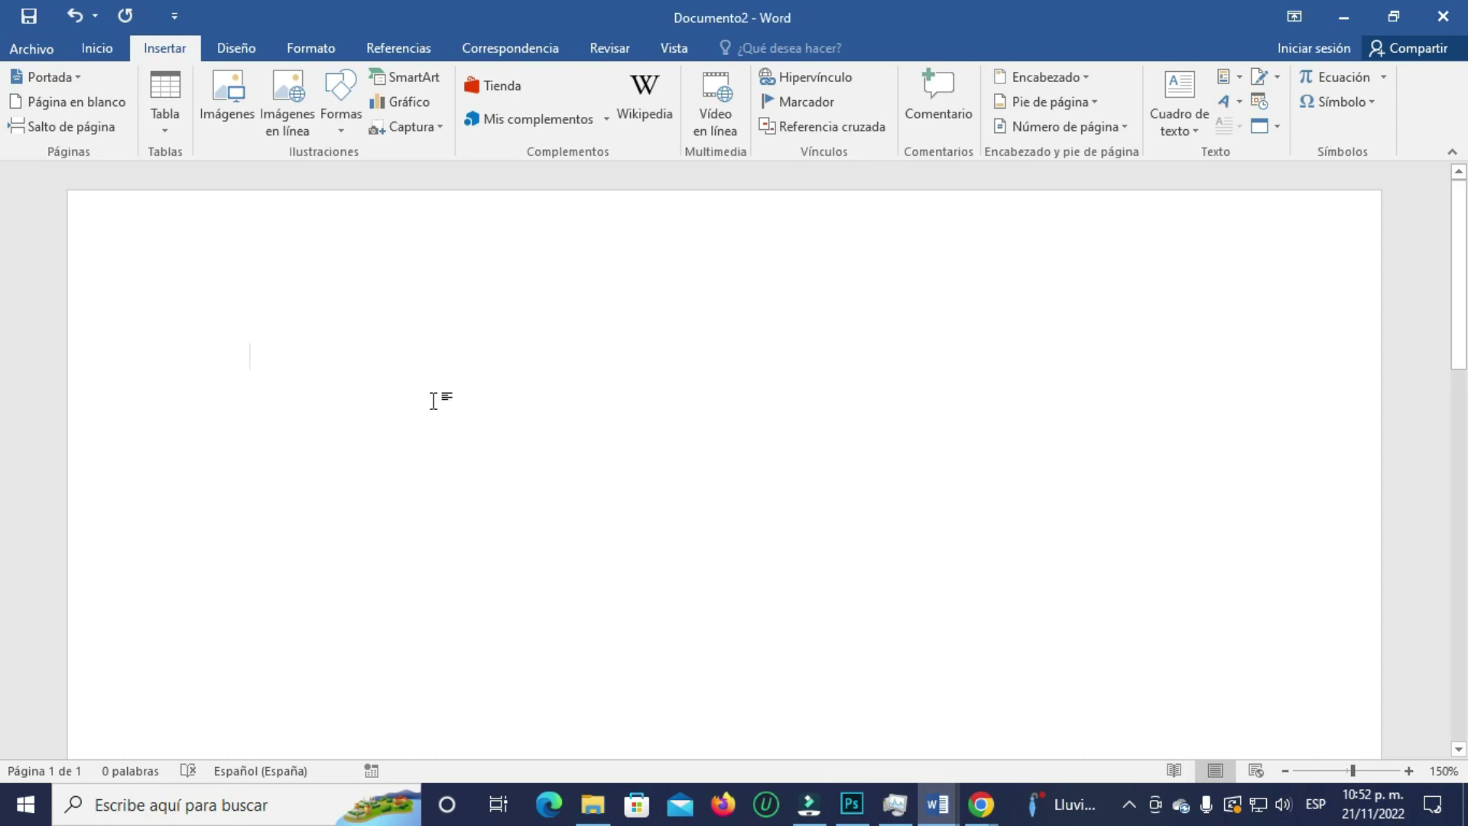
click(170, 49)
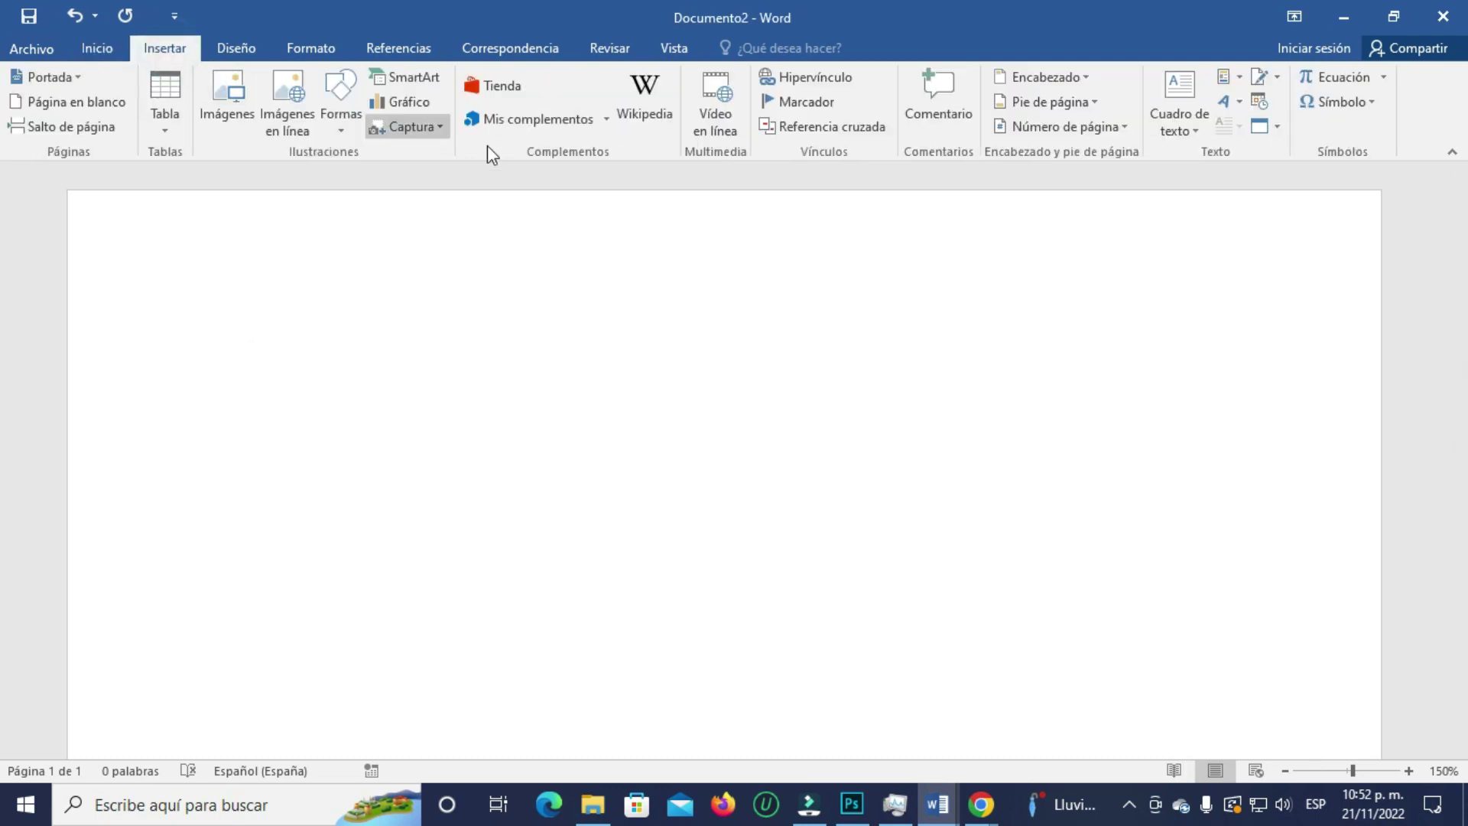
click(1336, 78)
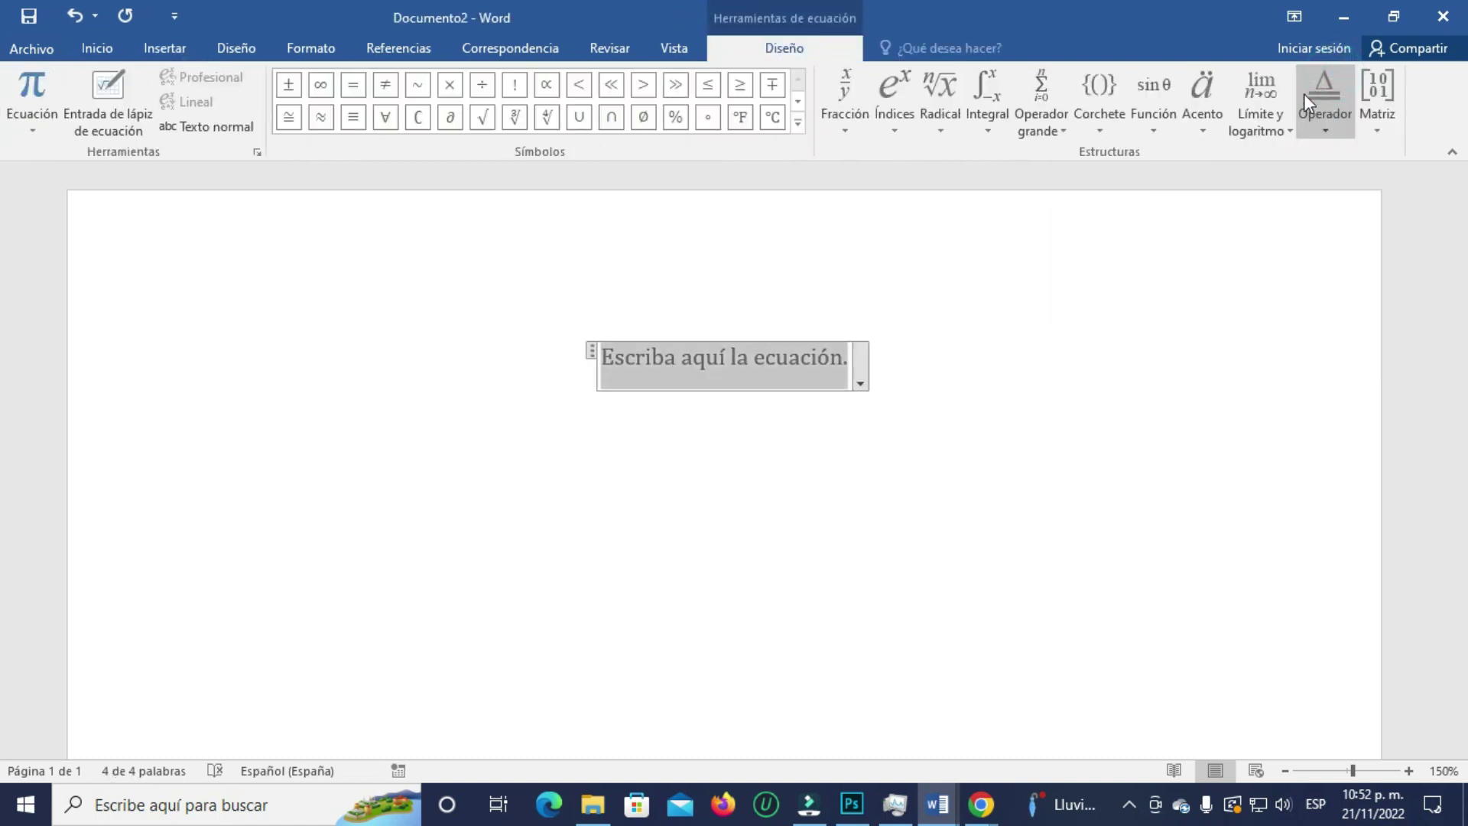
click(677, 334)
text(prosperidad)
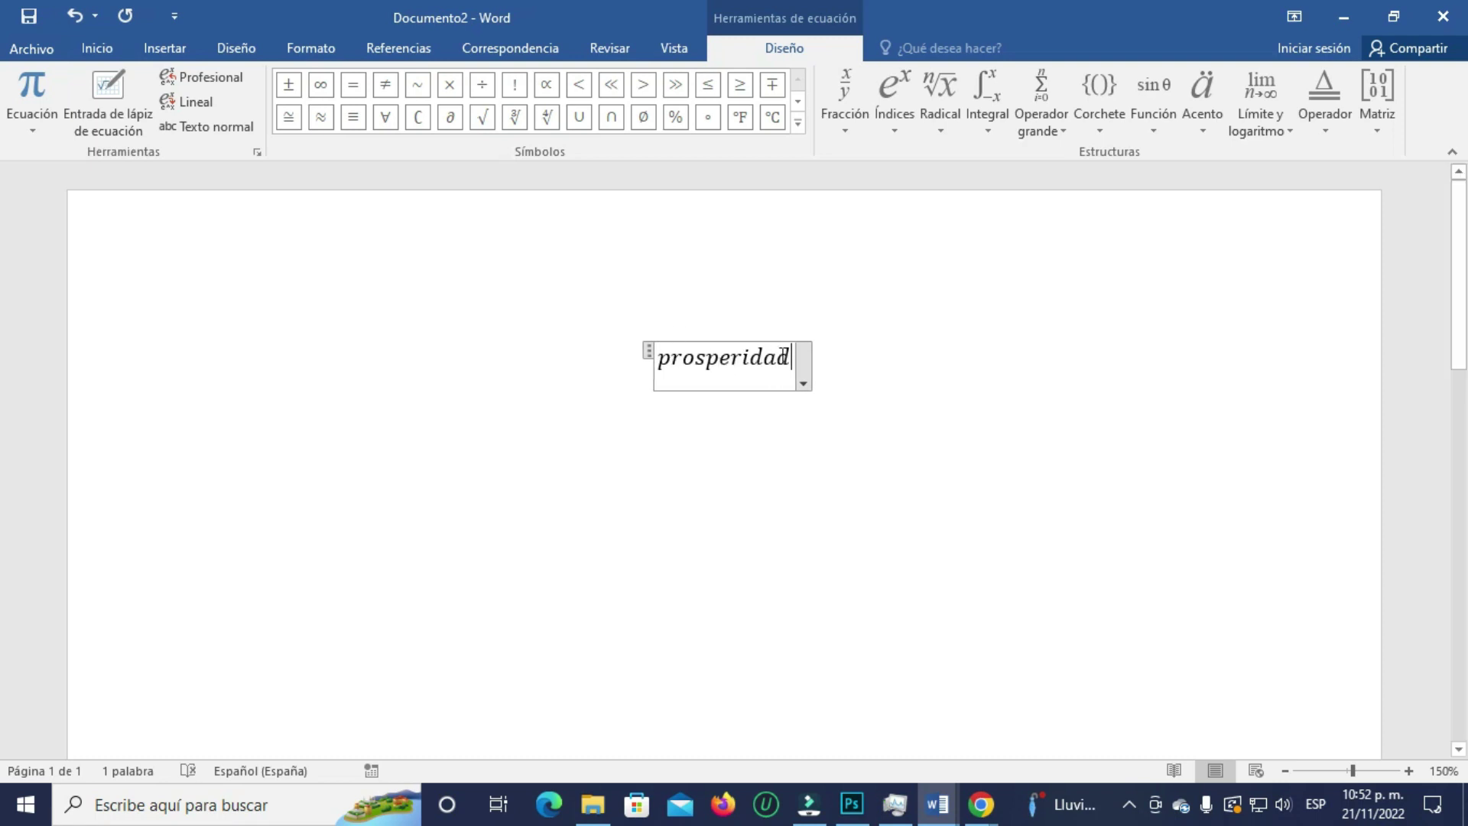
- Put a Barra overbar accent across 'prosperidad' in the equation
drag(792, 357, 627, 355)
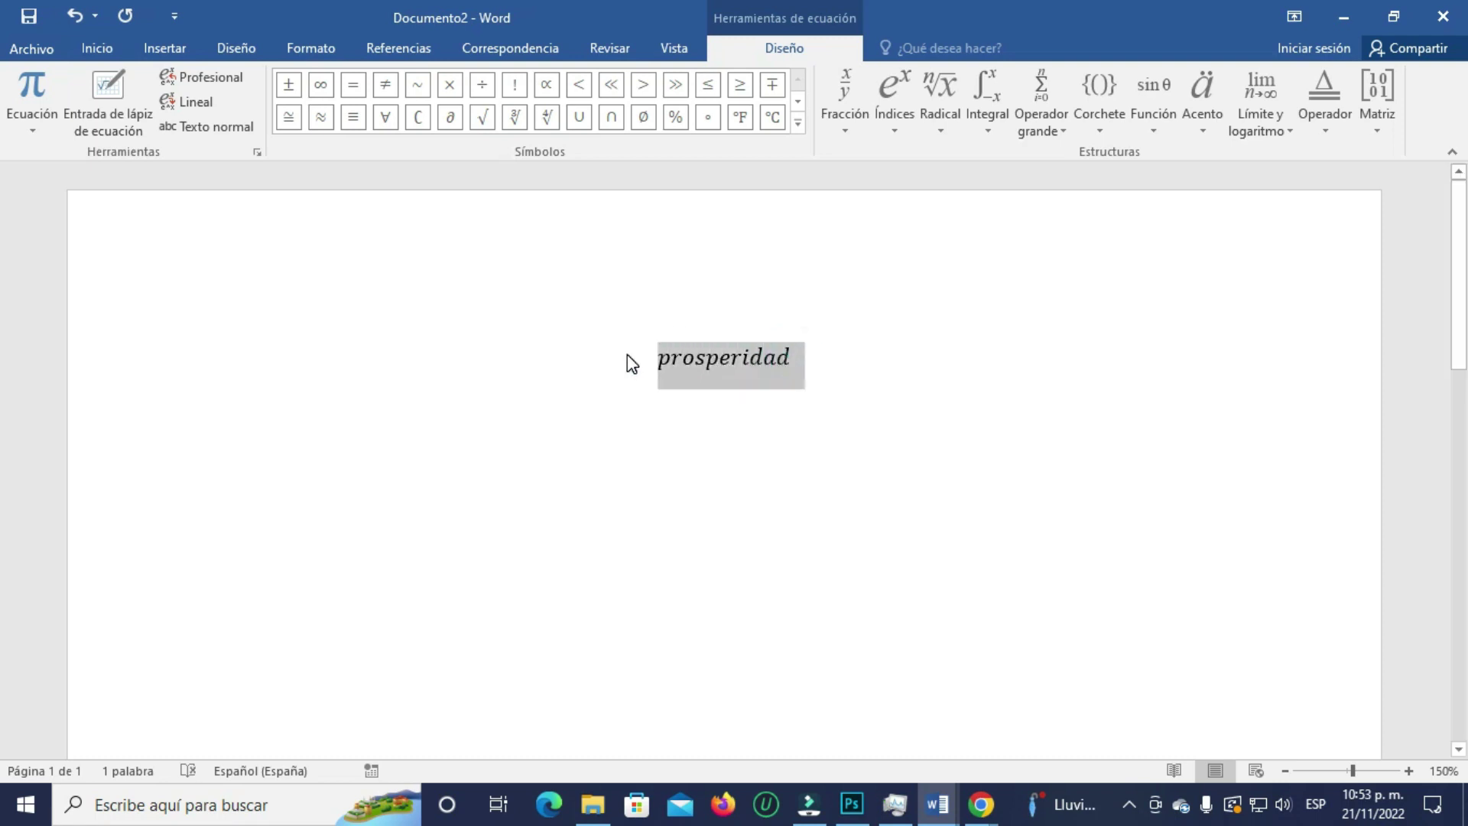
click(1200, 88)
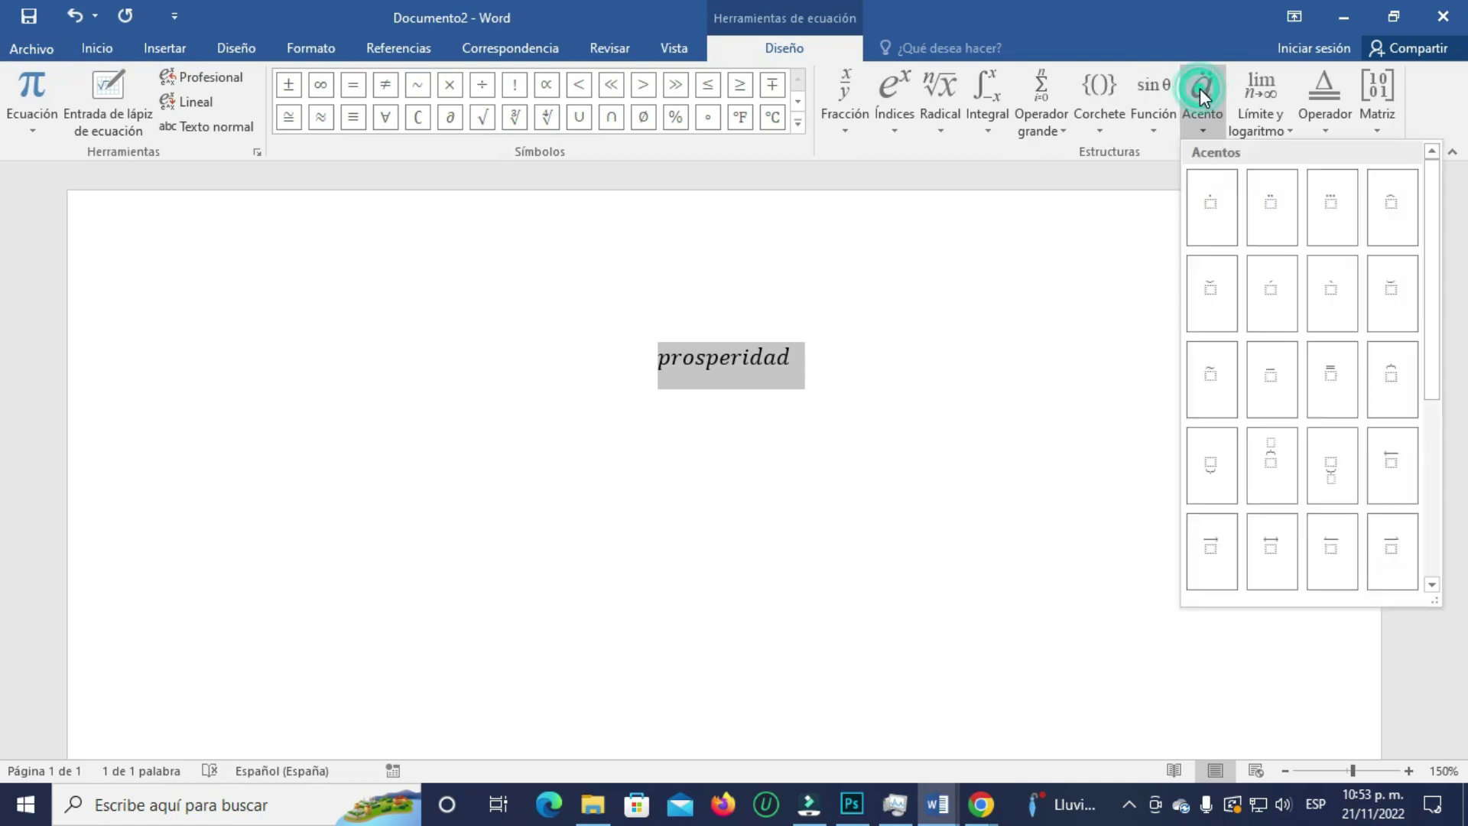
click(1281, 382)
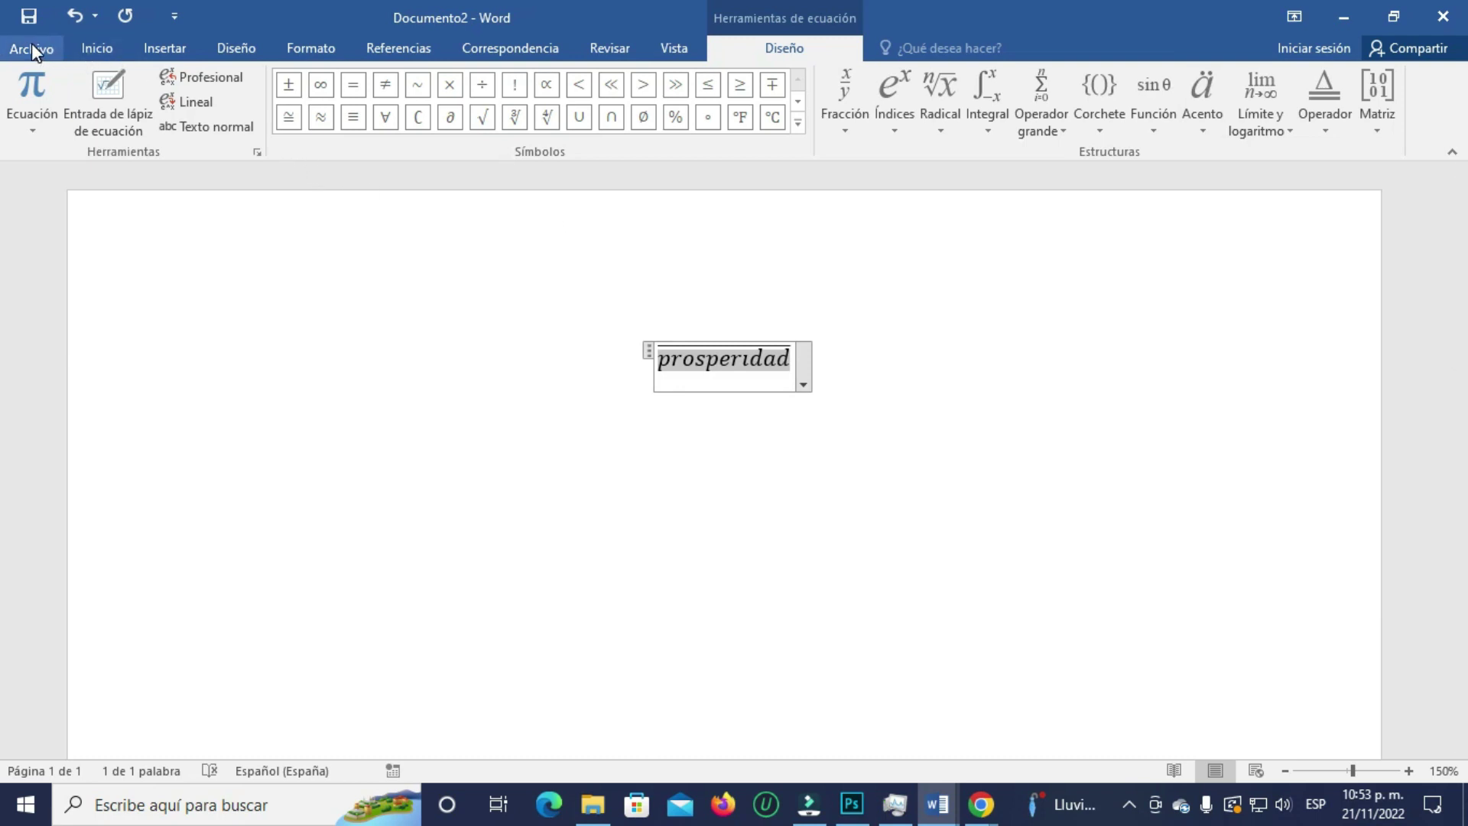
- Set the prosperidad equation's font size to 36 pt
click(97, 48)
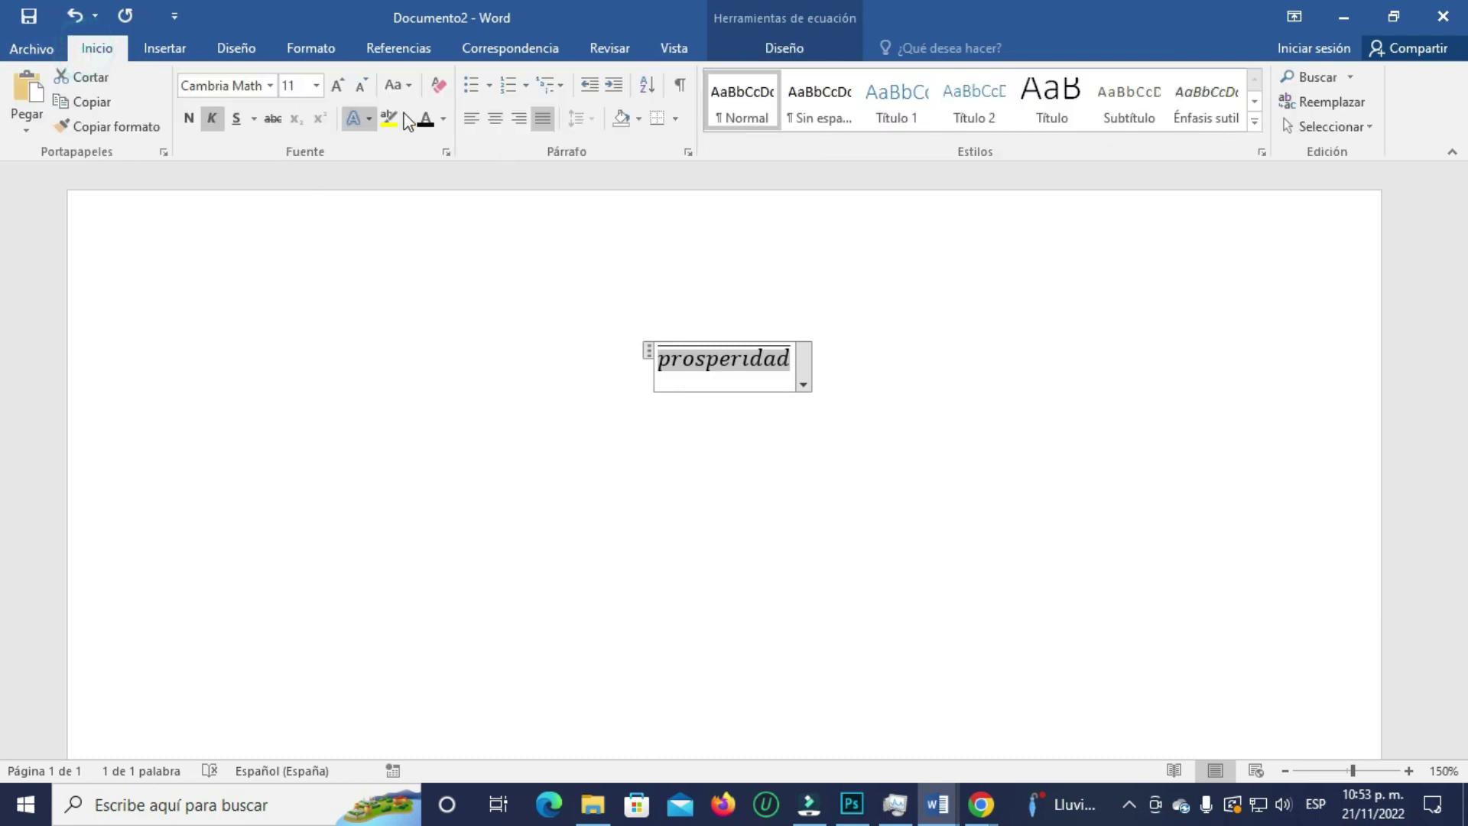
click(316, 84)
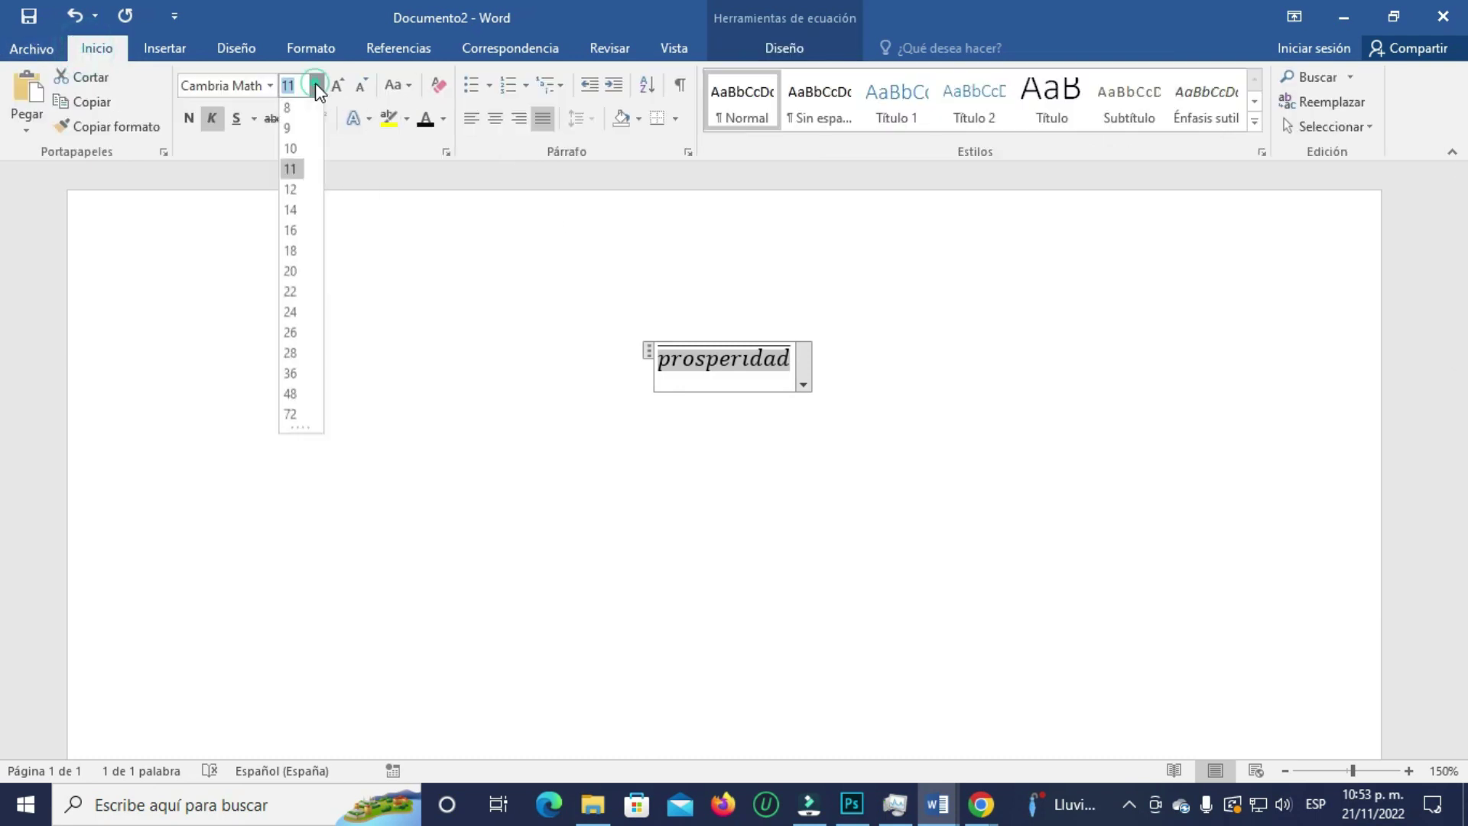
click(291, 375)
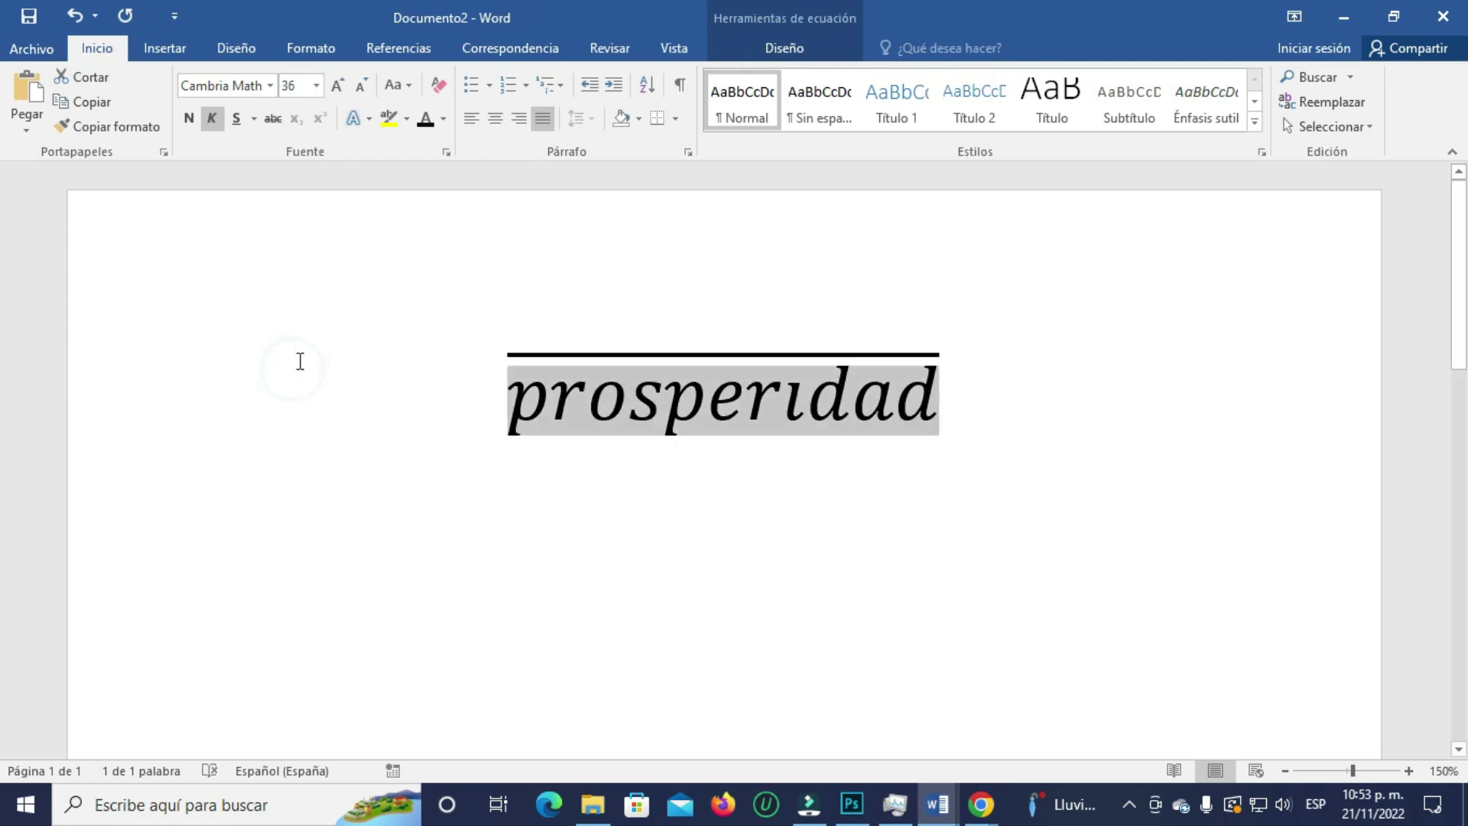